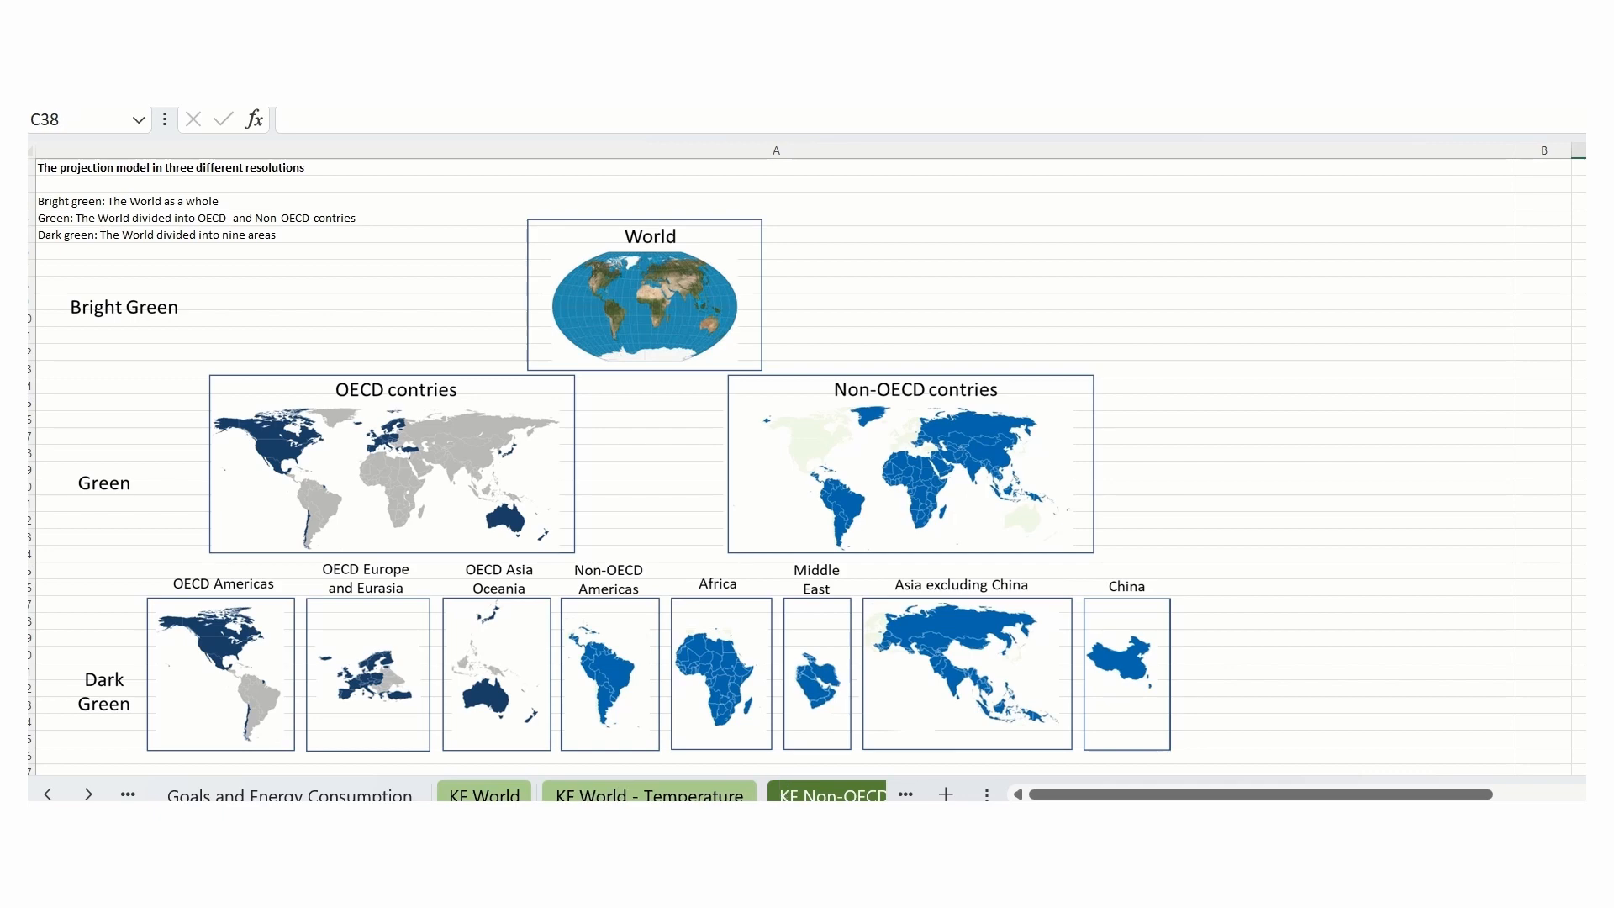
- Look through the workbook's world, OECD and regional sheets, and open the KF World sheet
click(88, 794)
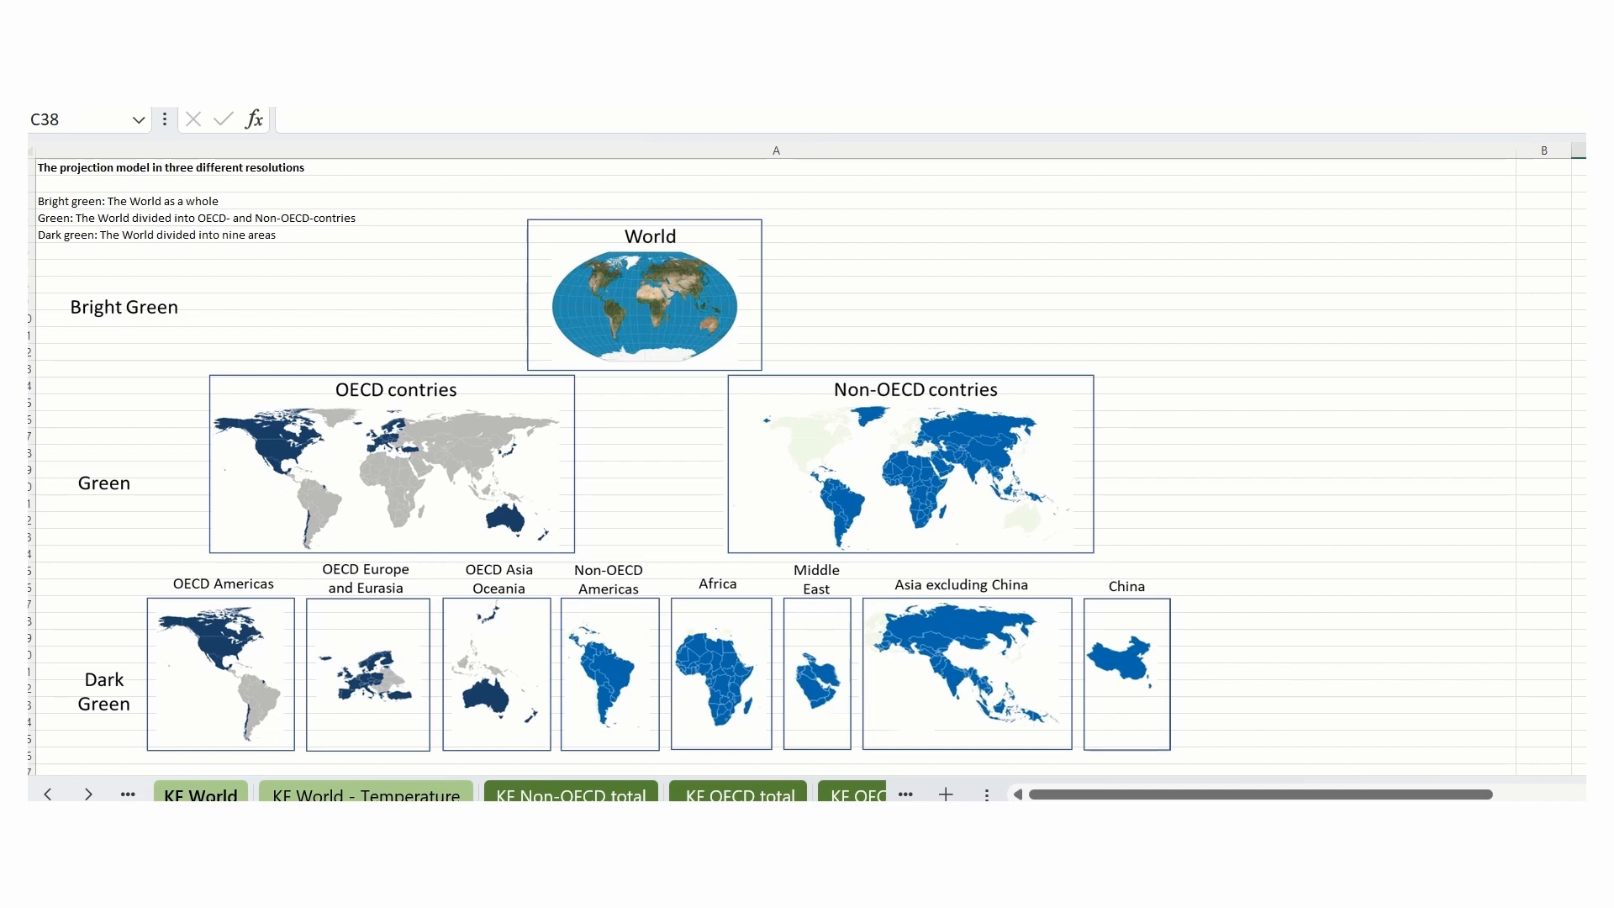
click(89, 794)
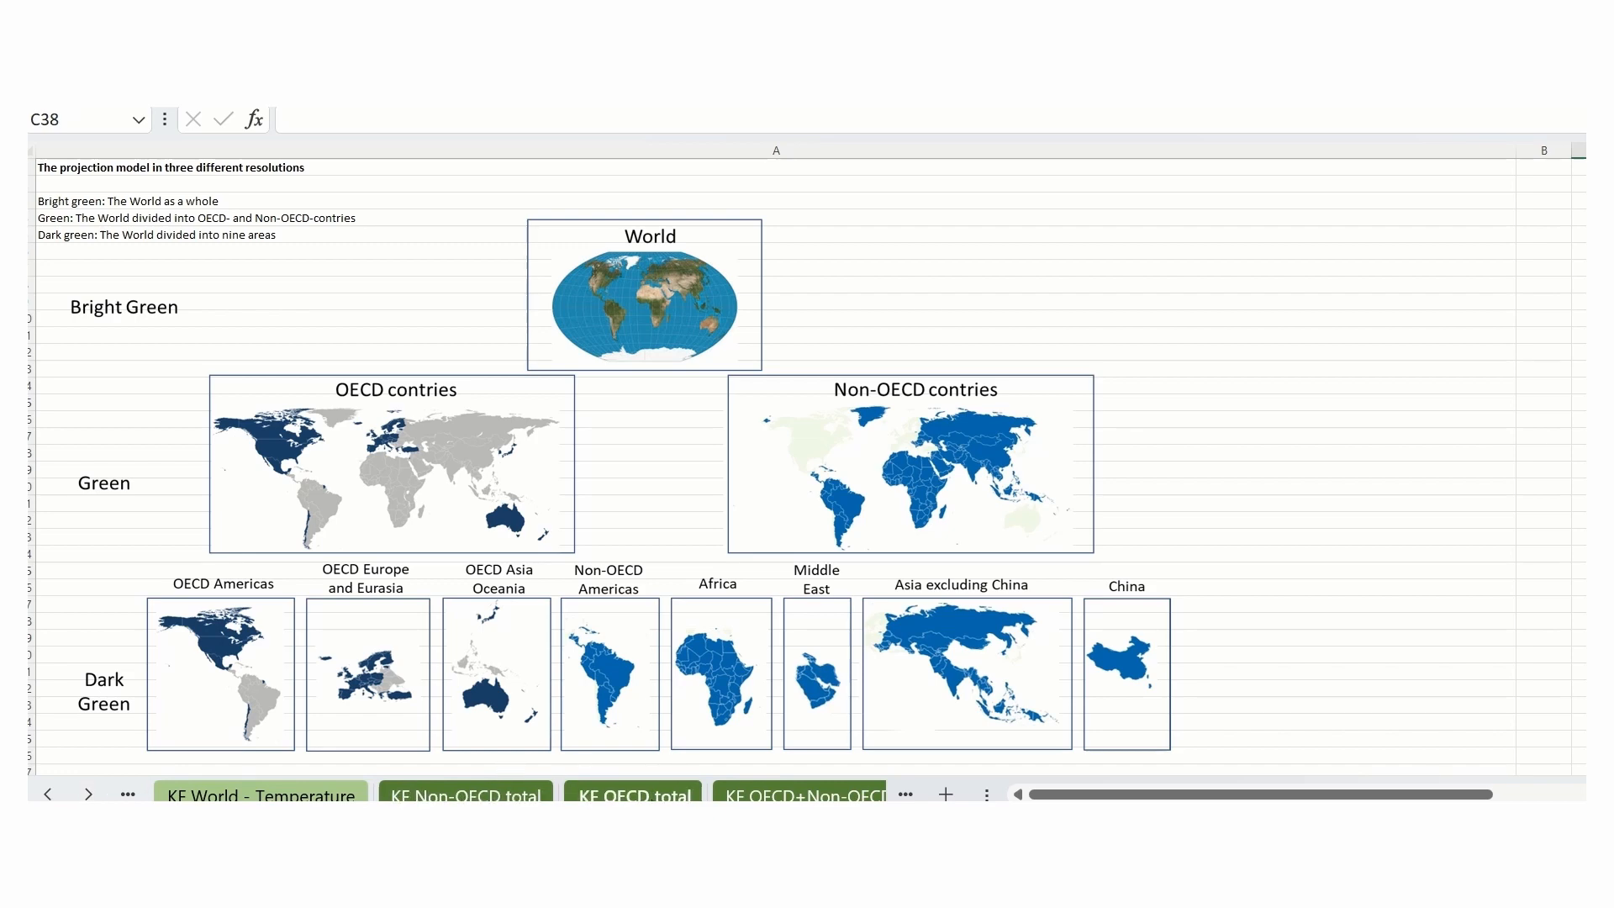
click(90, 795)
click(90, 795)
click(90, 794)
click(90, 794)
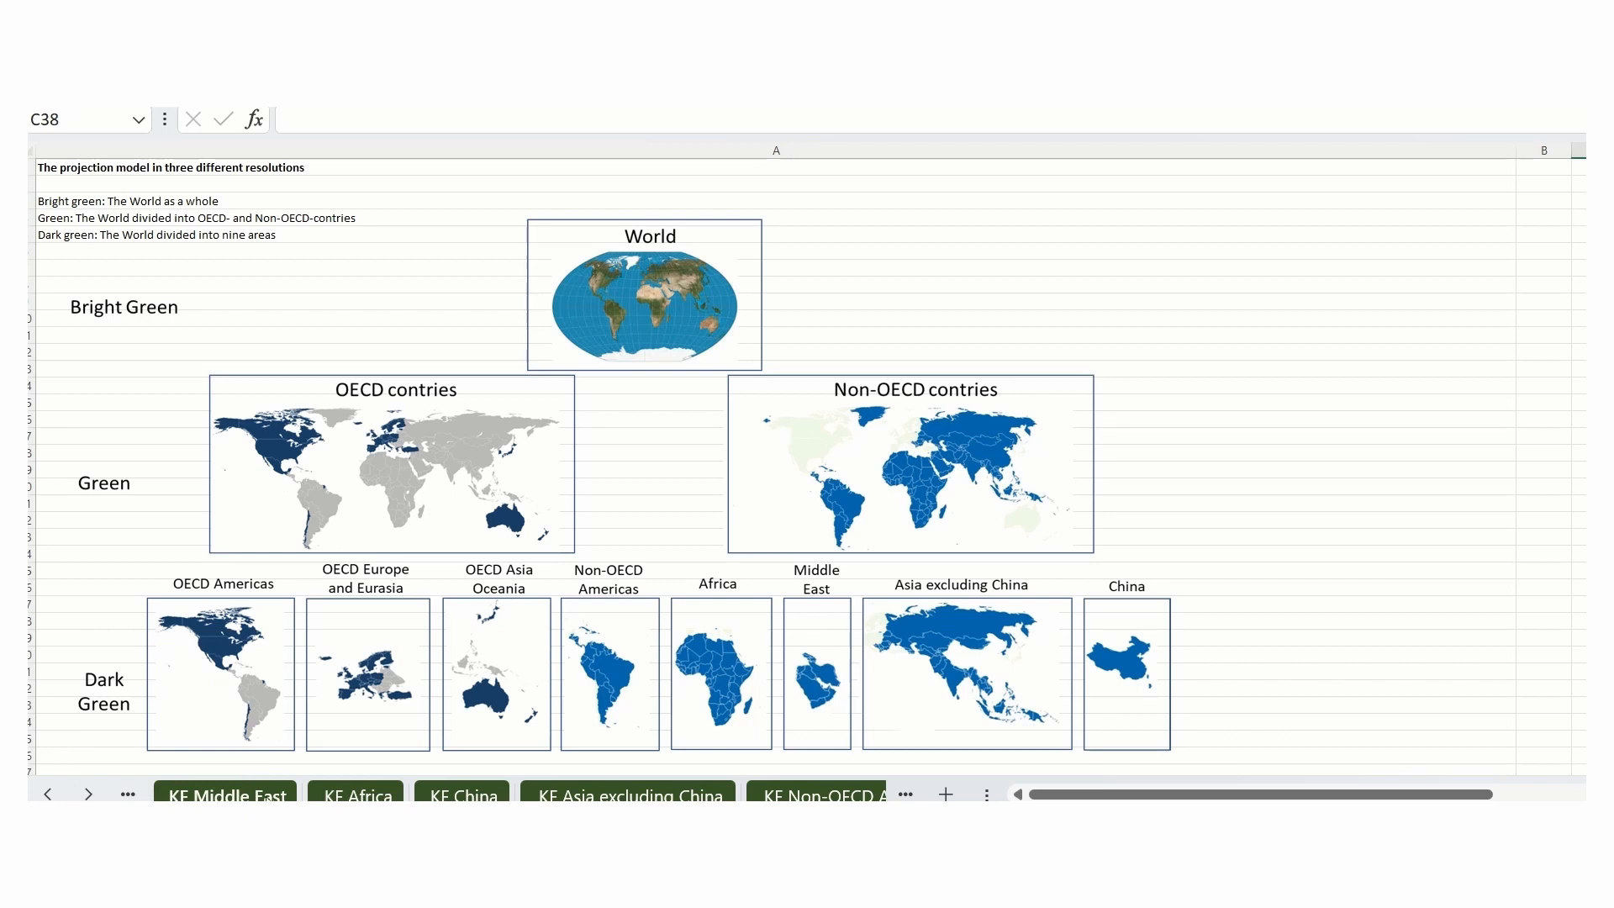
ctrl+click(48, 795)
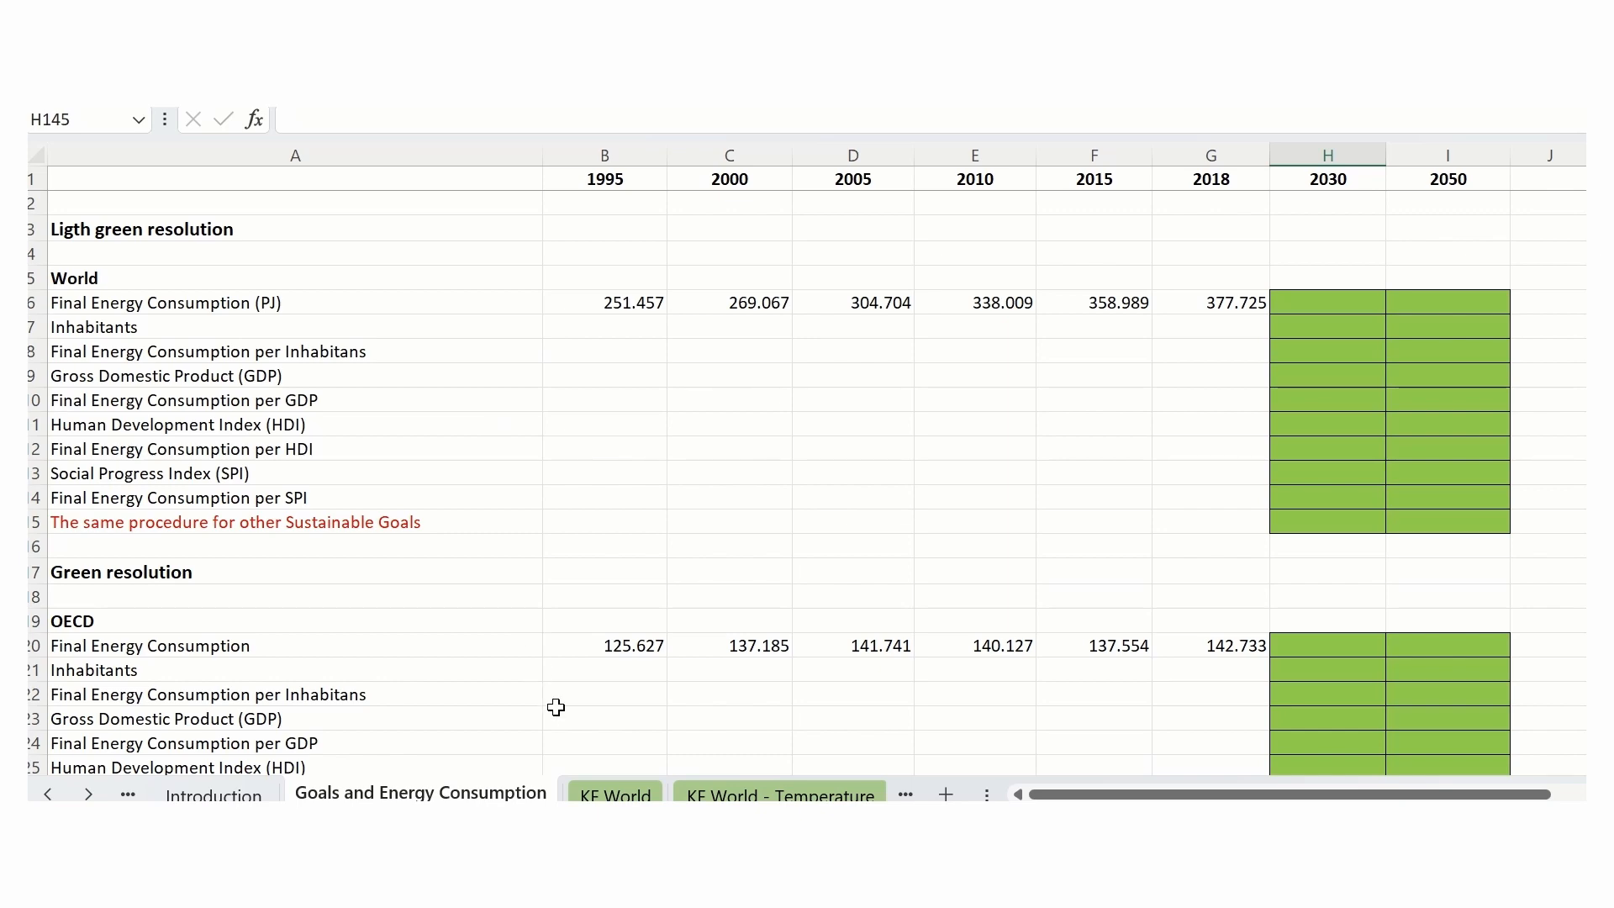
click(604, 793)
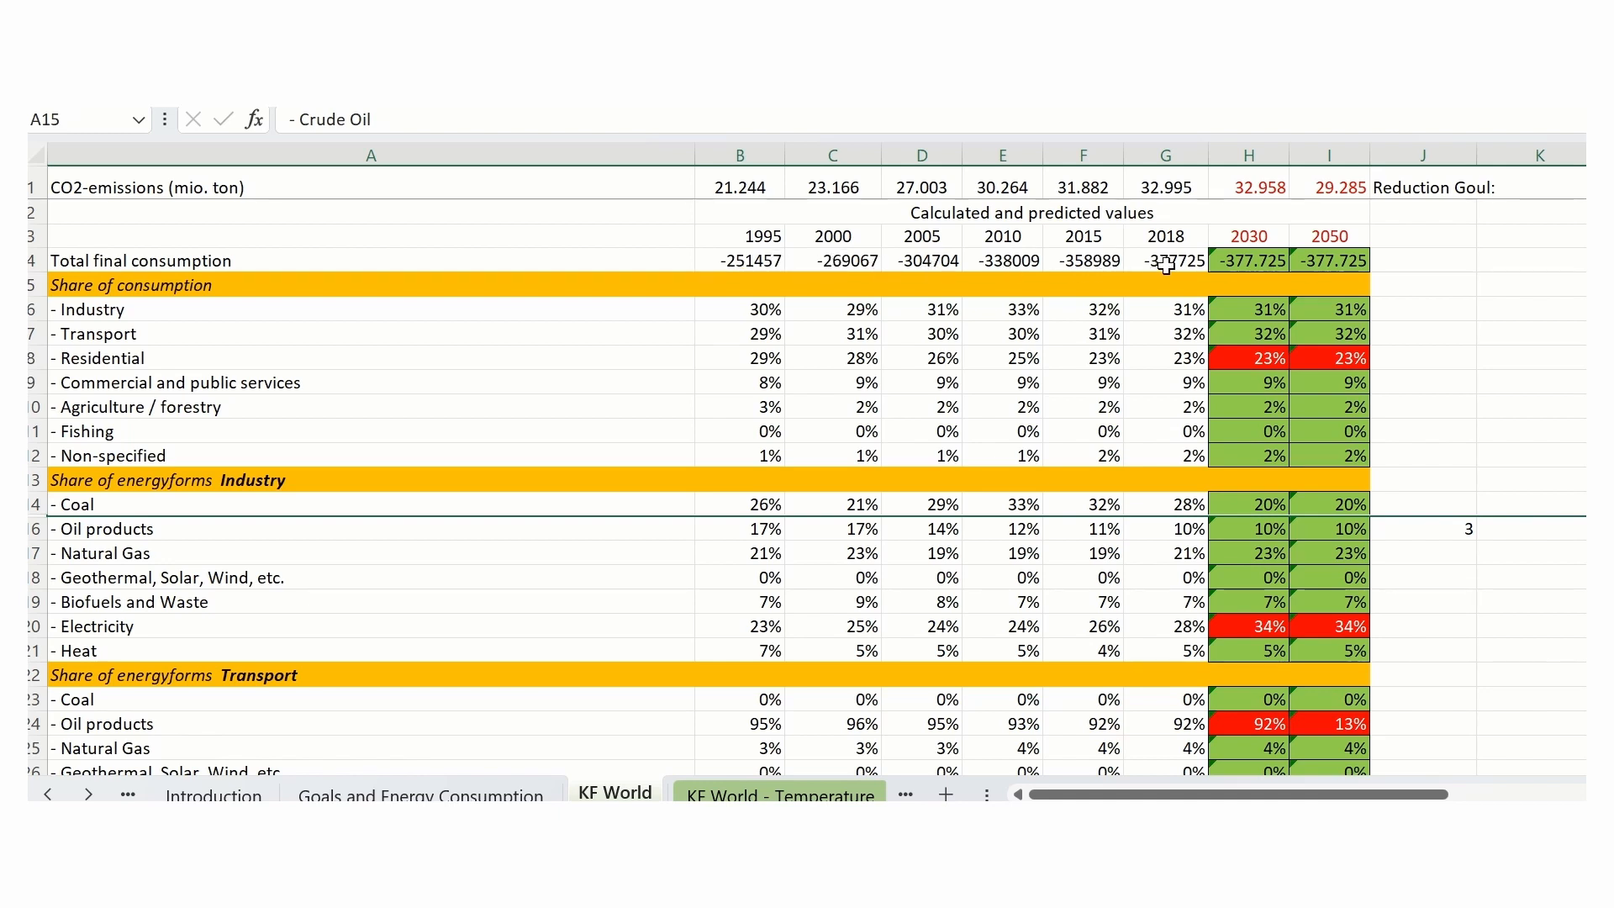
- Try a 2030 total final consumption of -450000 in H4, and undo the change
click(1255, 263)
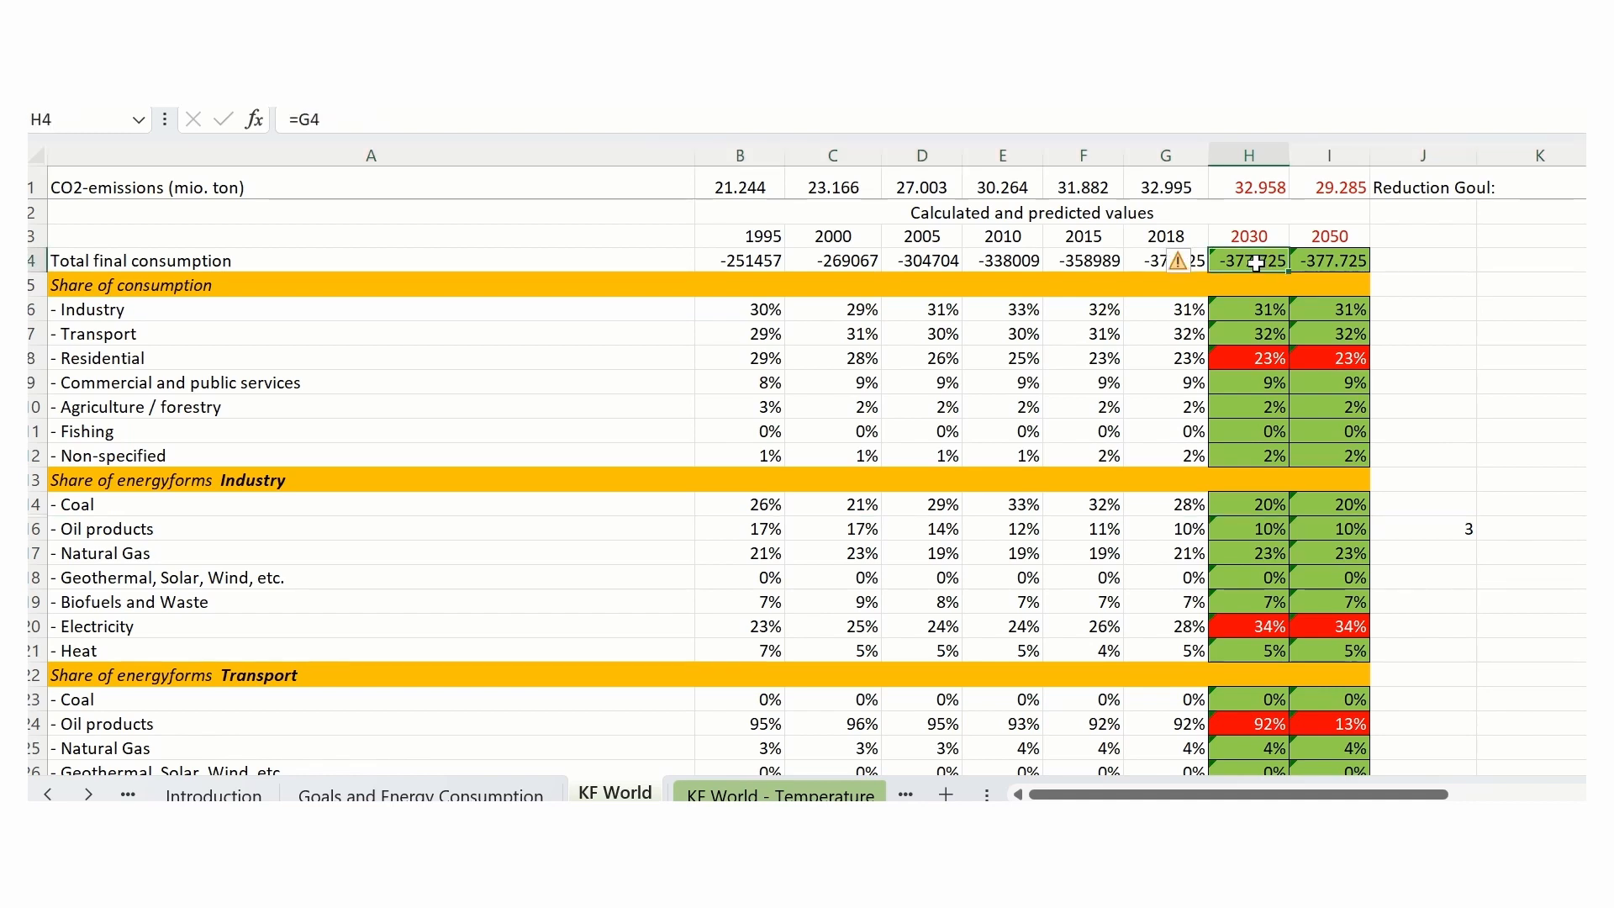
text(-)
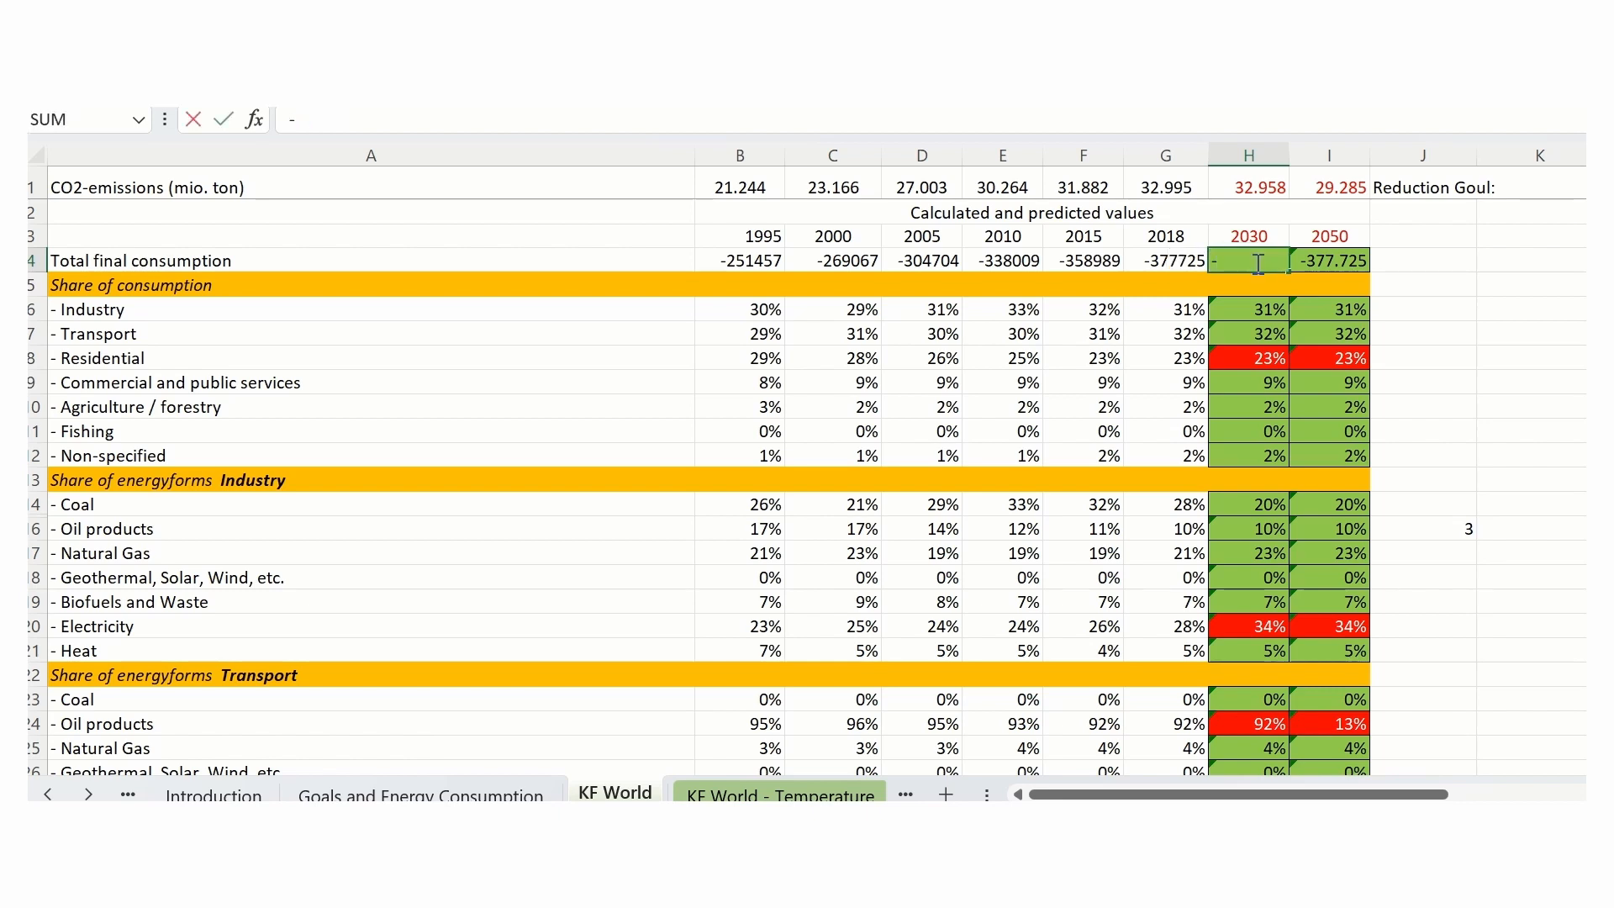
text(450000)
key(Return)
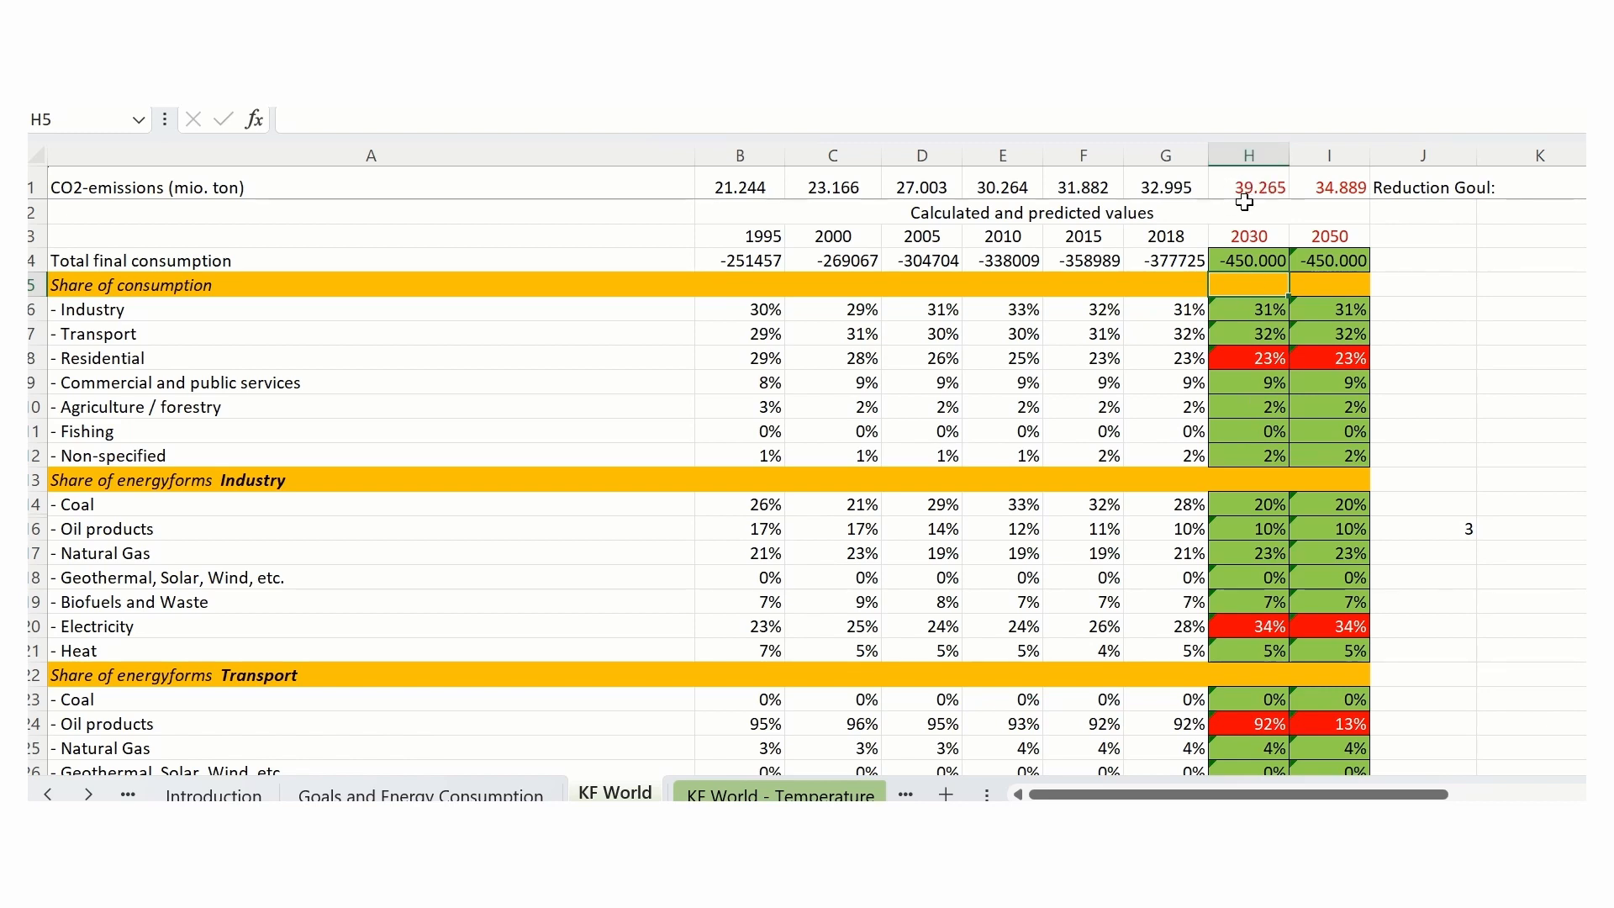
key(ctrl+z)
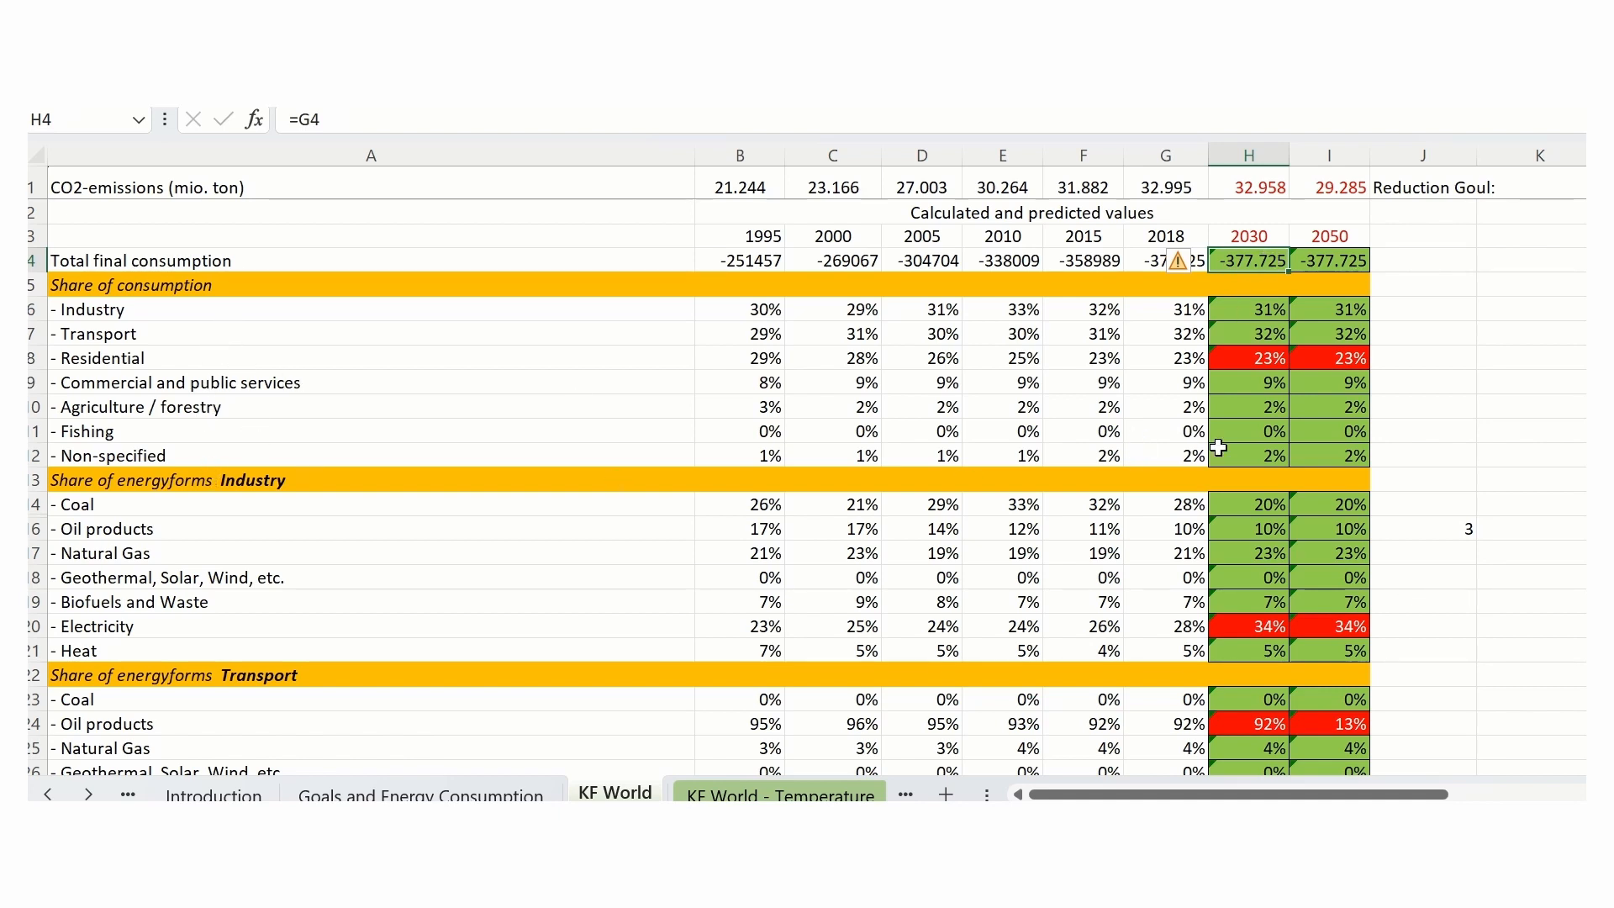
- Set the 2030 share of consumption for Transport to 45%
click(1269, 334)
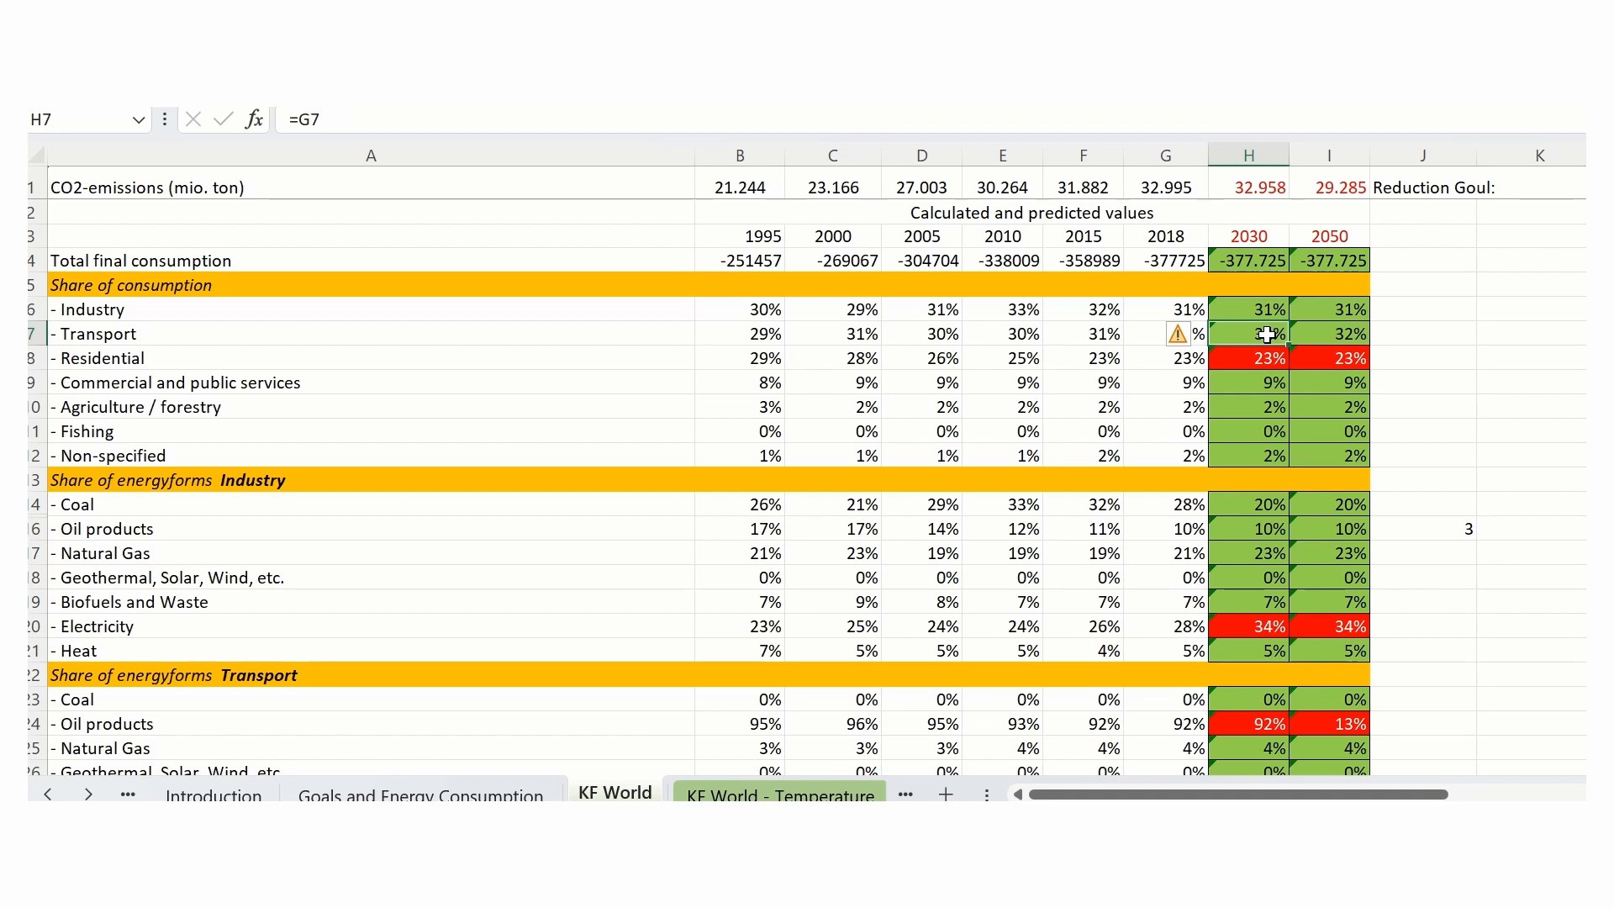
text(4)
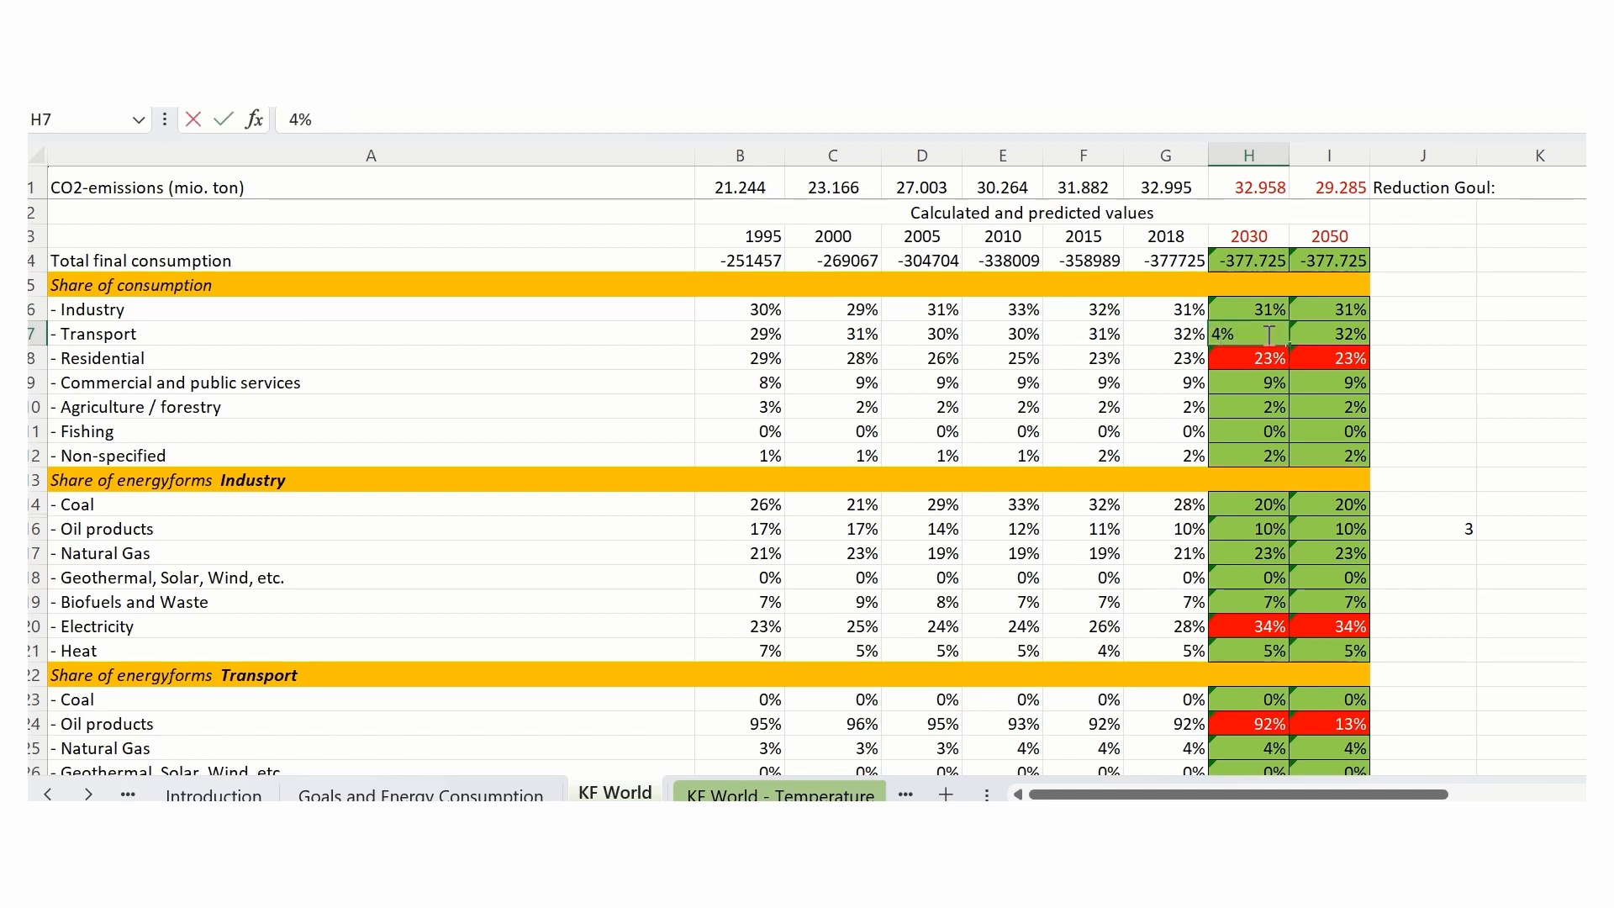
text(5)
click(1502, 588)
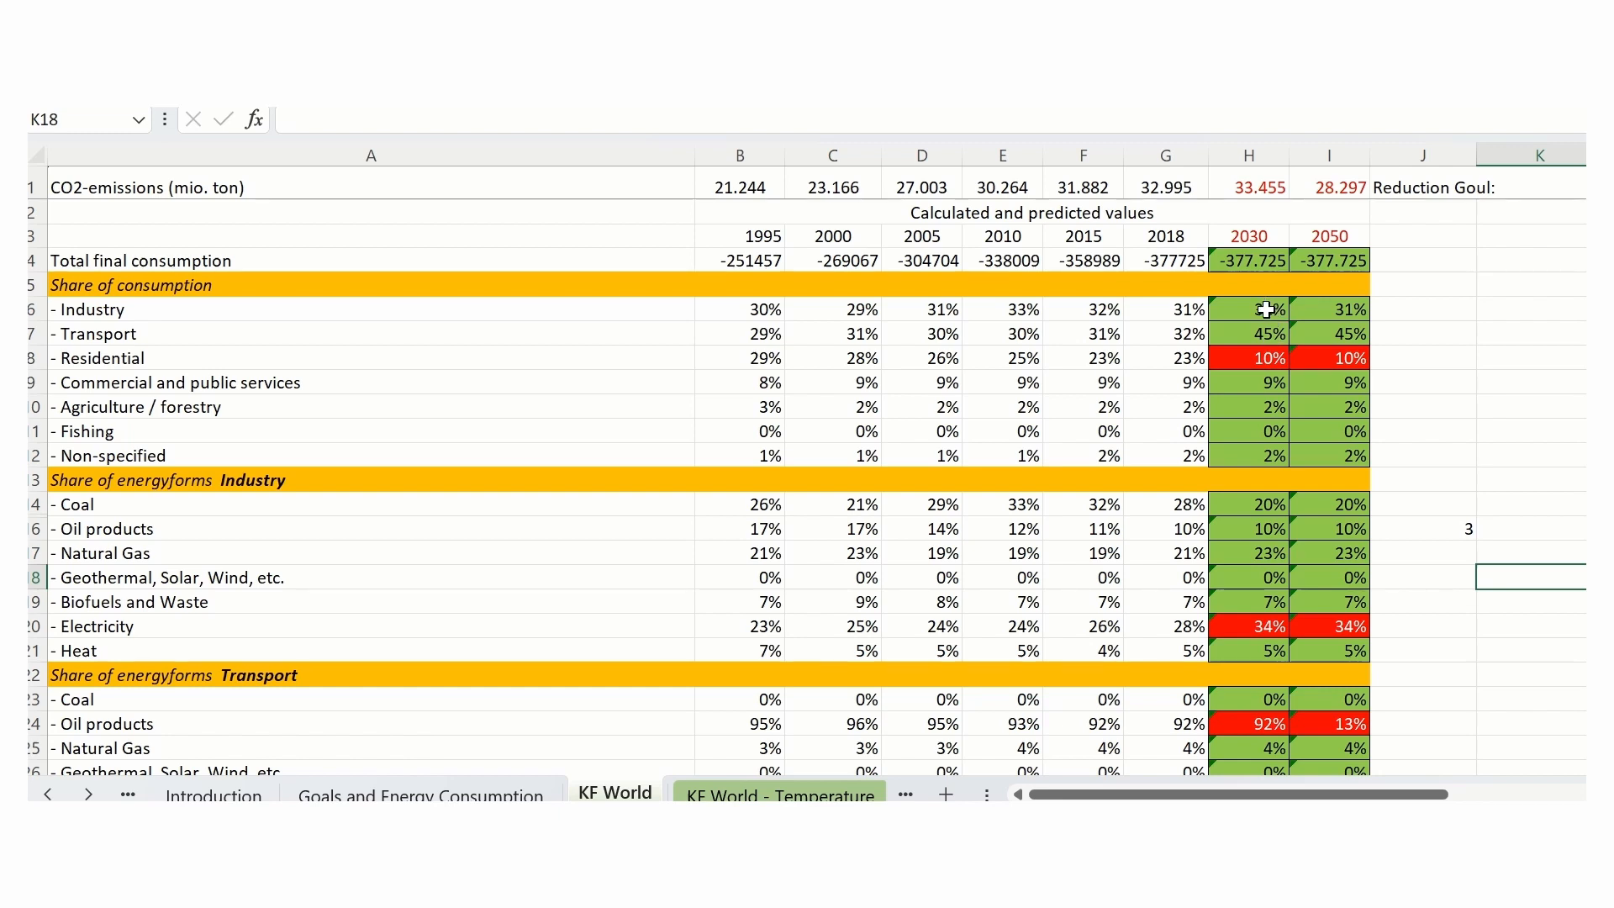
- Set the 2030 share of consumption for Industry to 25% and review the 2030 sector shares in H6:H12
click(1267, 309)
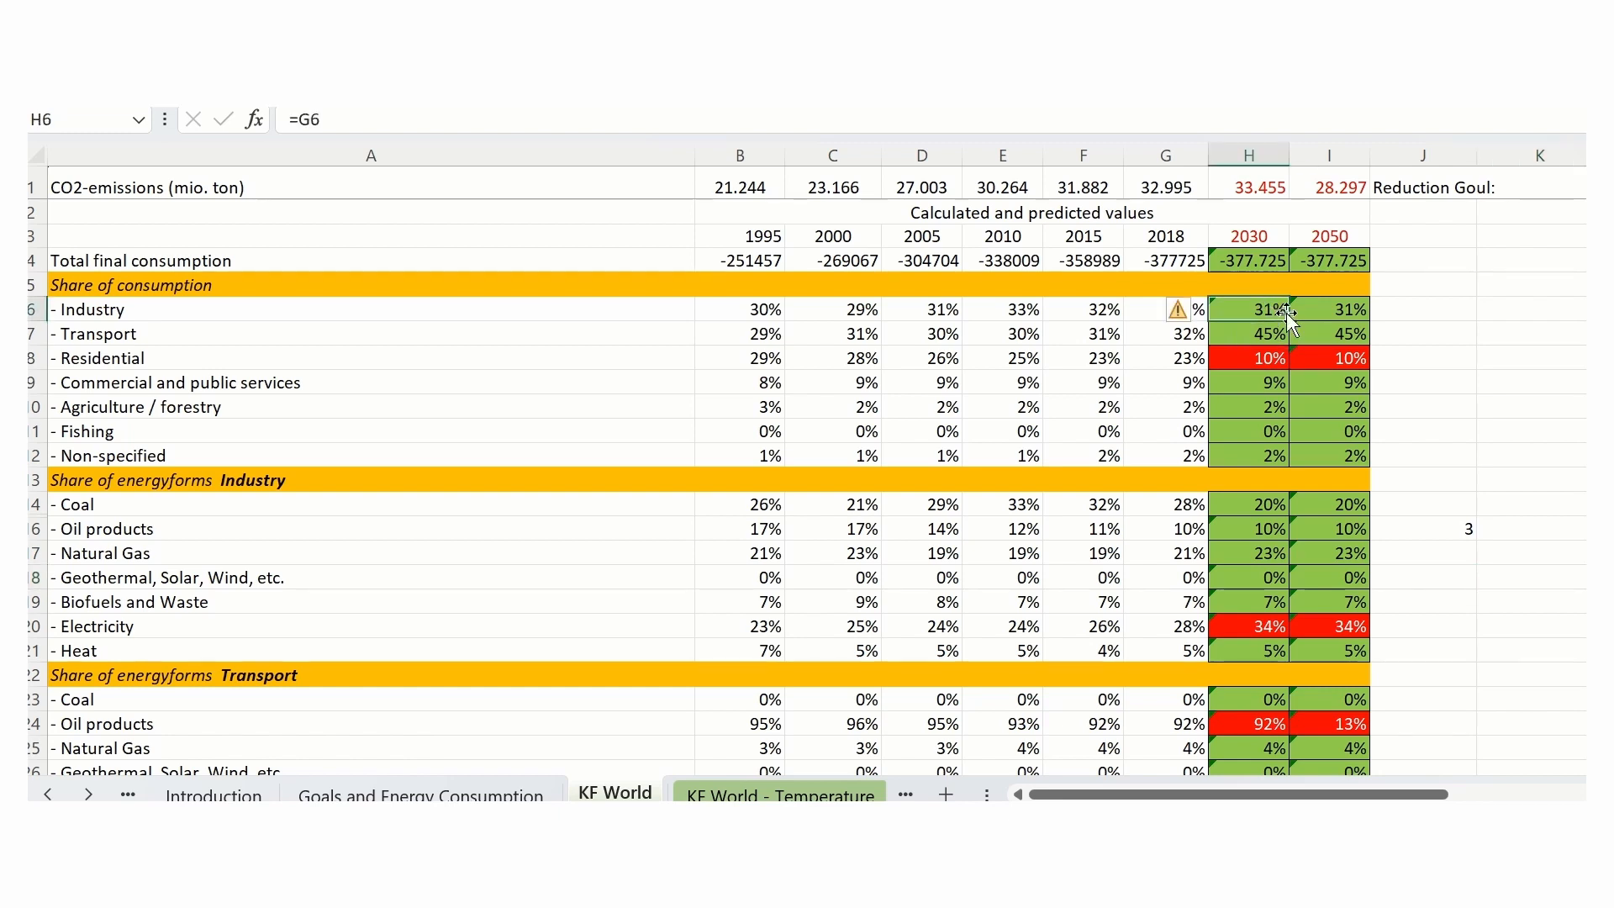
text(2)
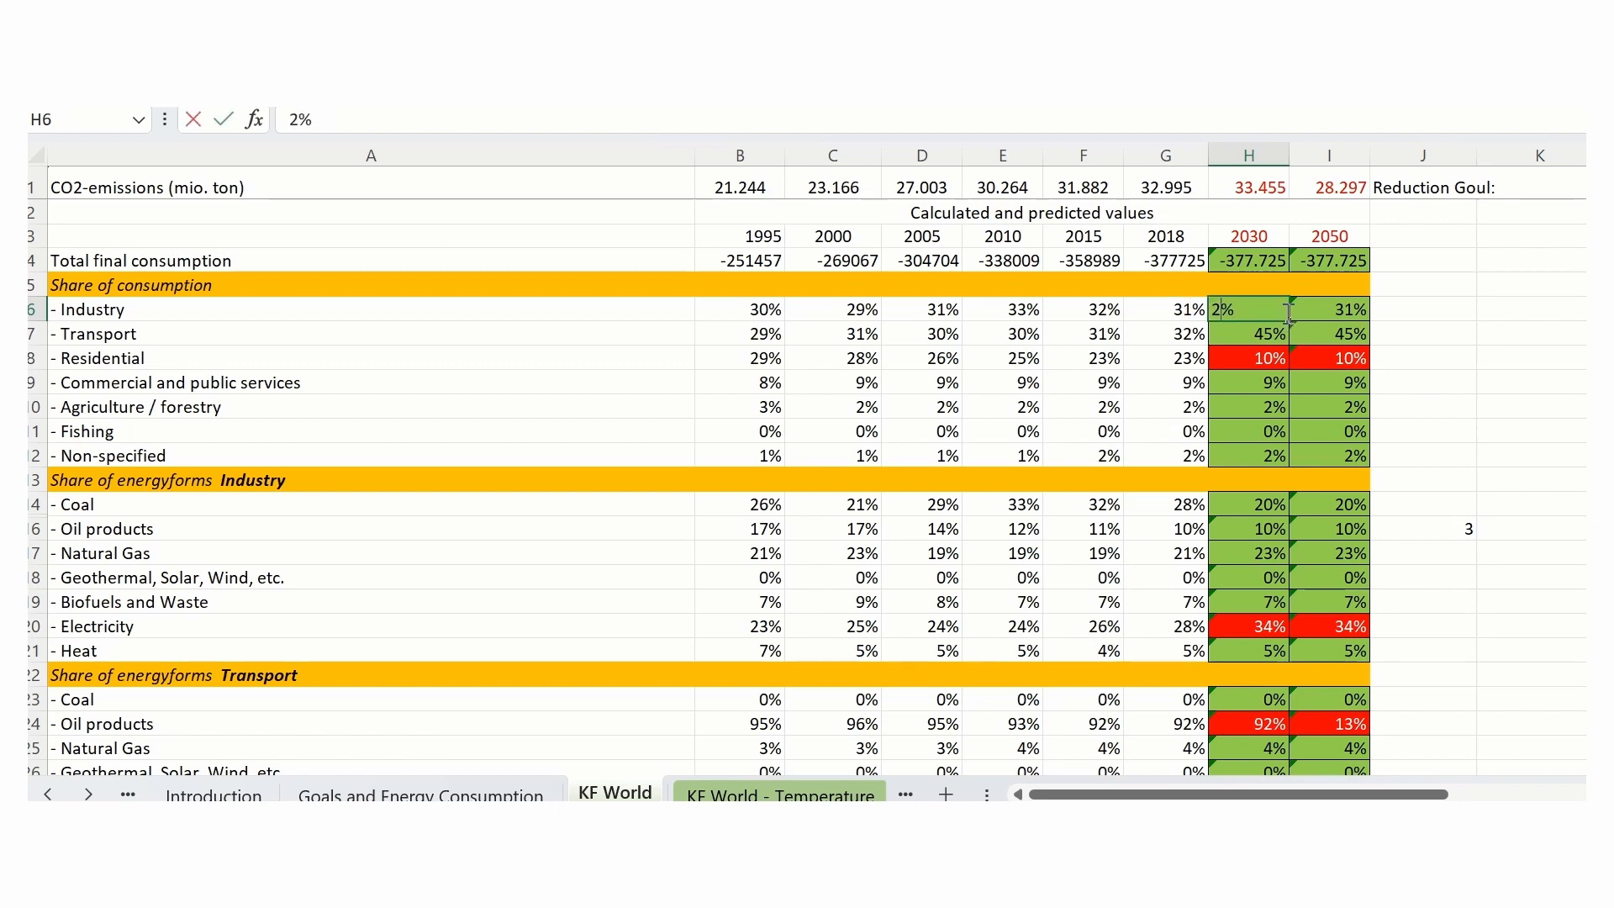
text(5)
click(1429, 397)
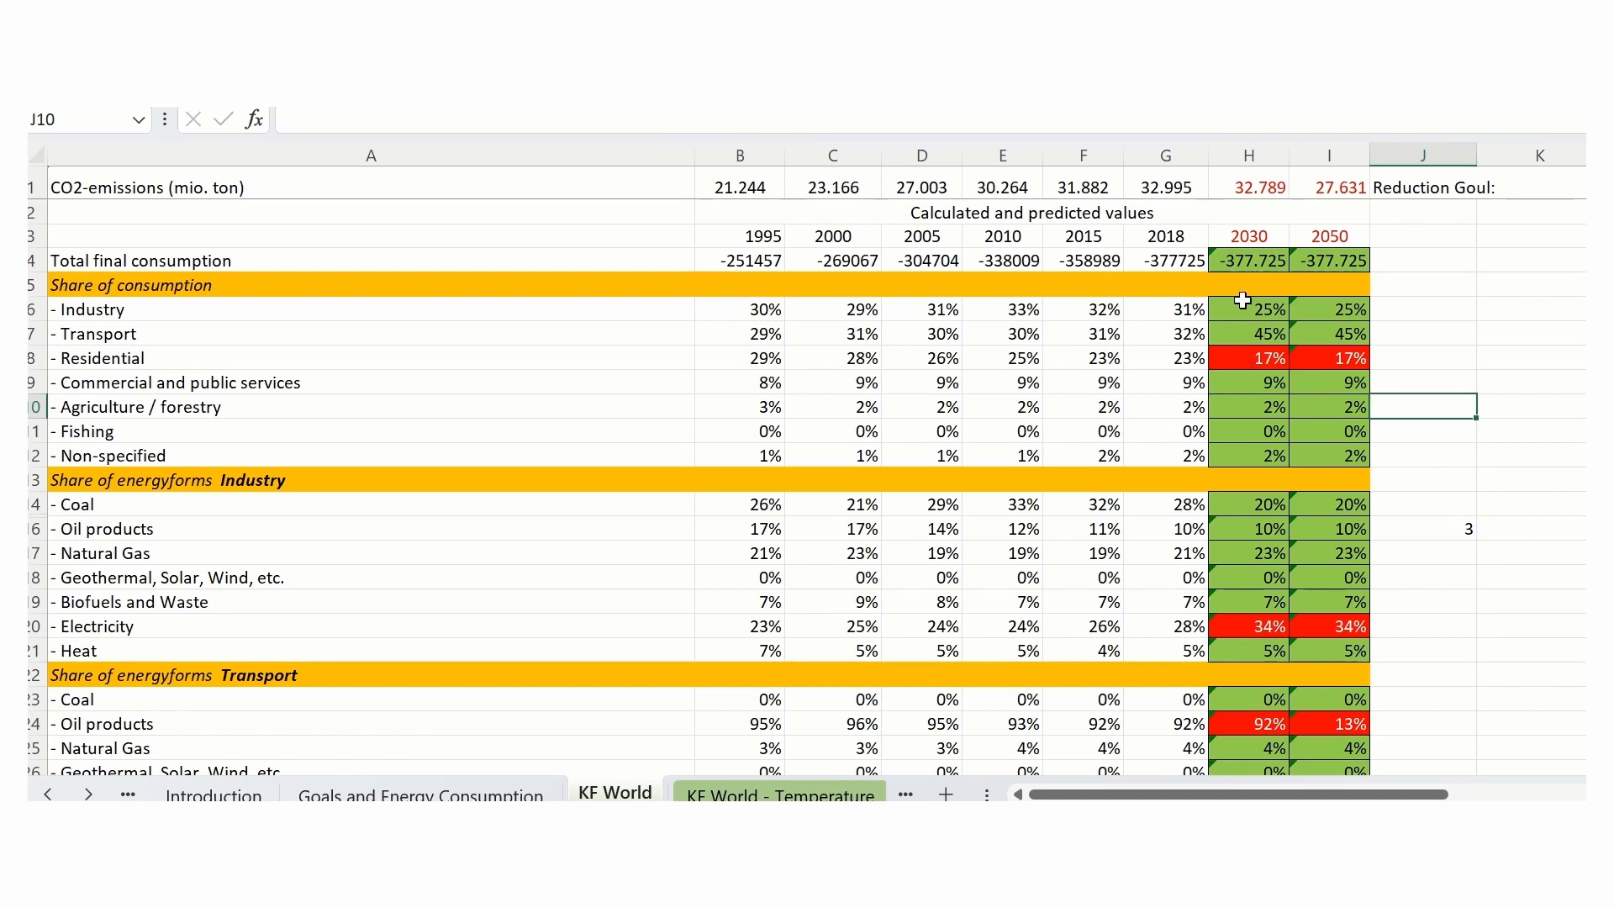
drag(1244, 310, 1258, 451)
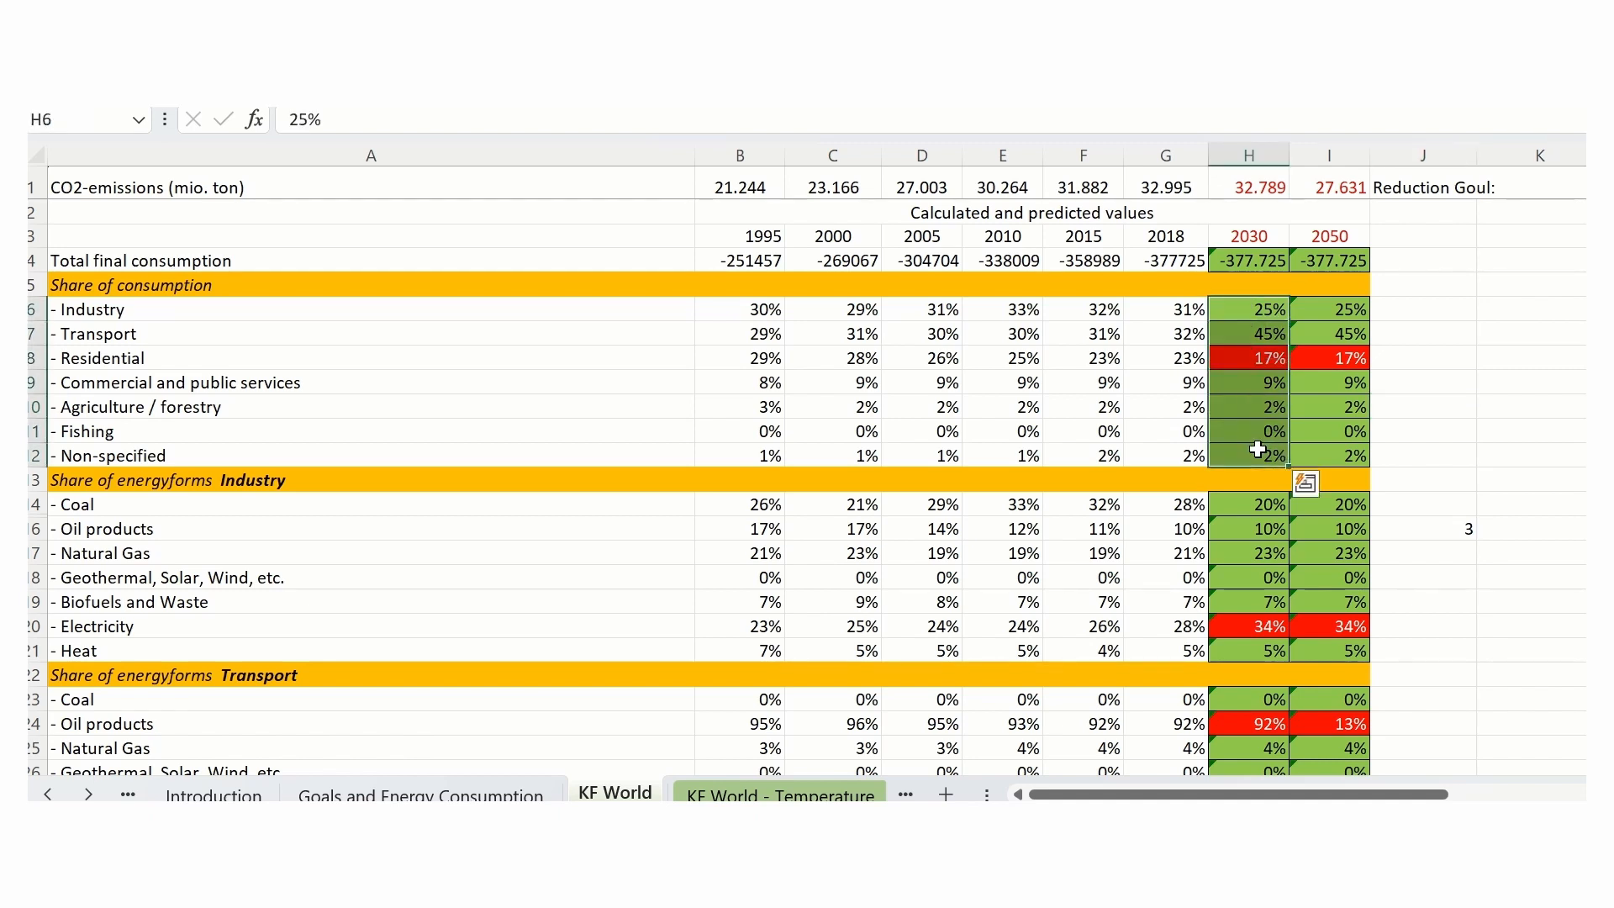
click(1501, 452)
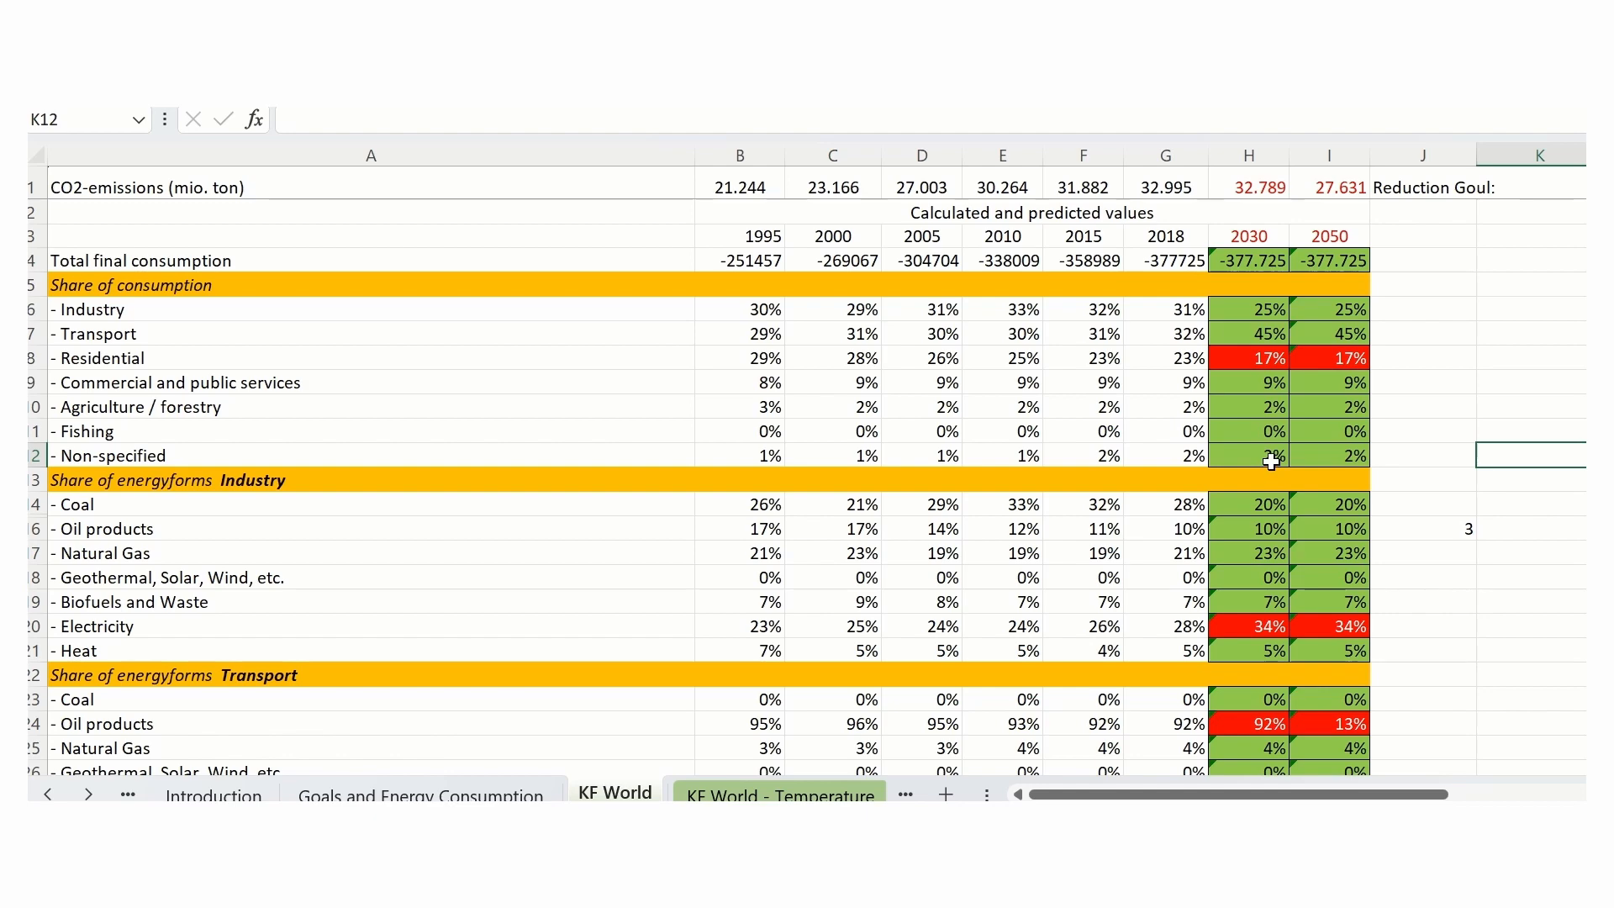
- Set the 2030 Electricity share of the Transport energy forms to 10%
scroll(1416, 504, down, 2)
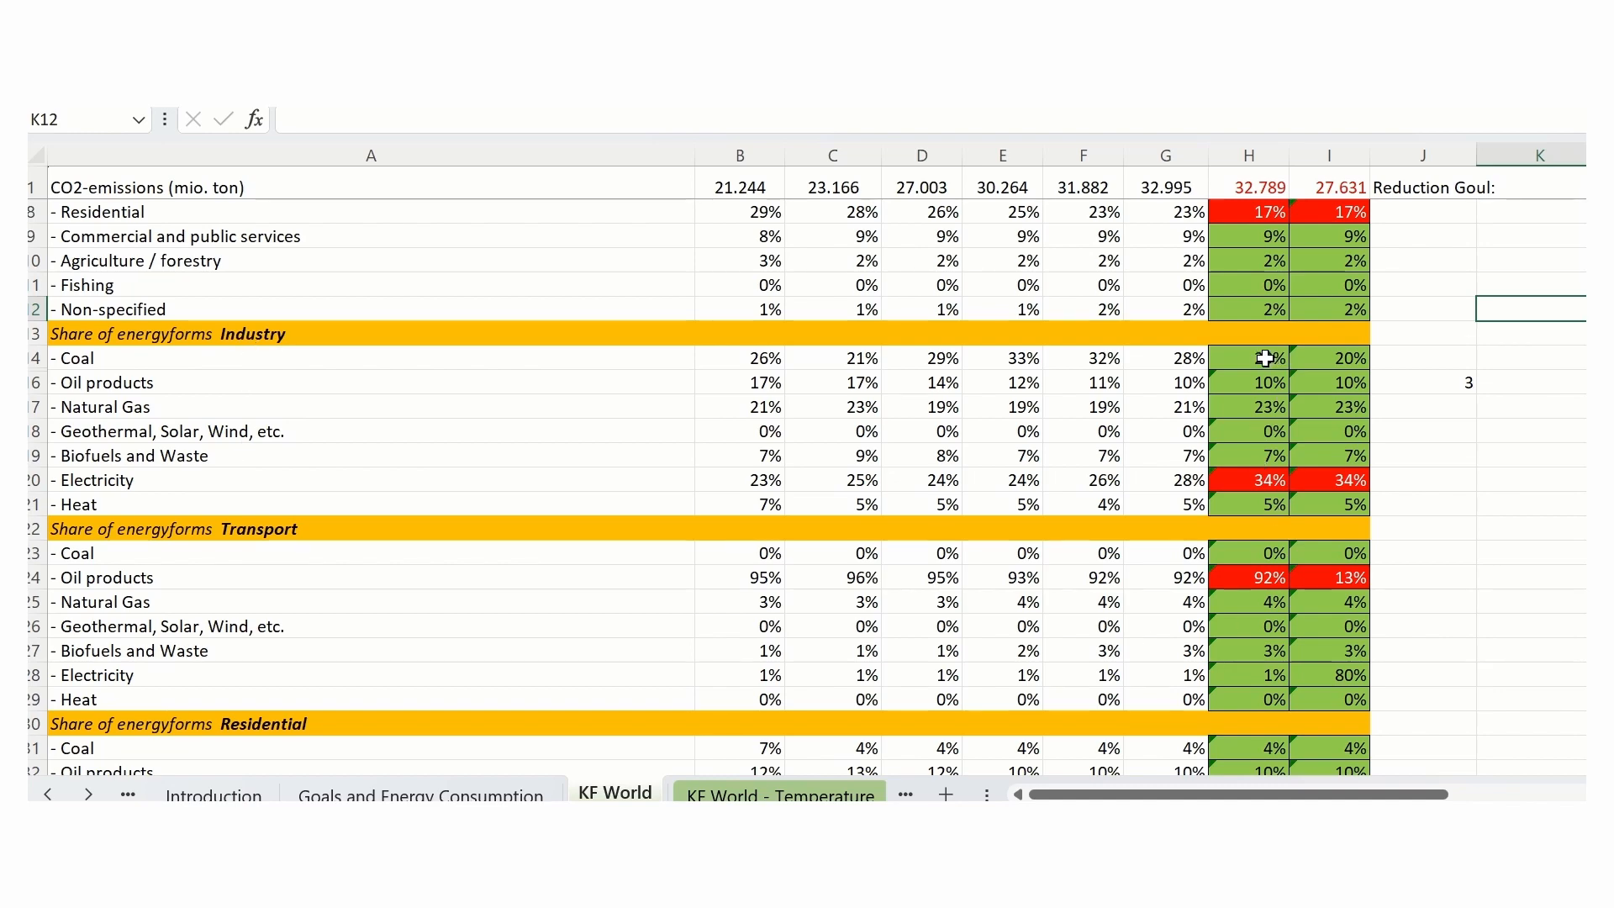
scroll(264, 566, down, 1)
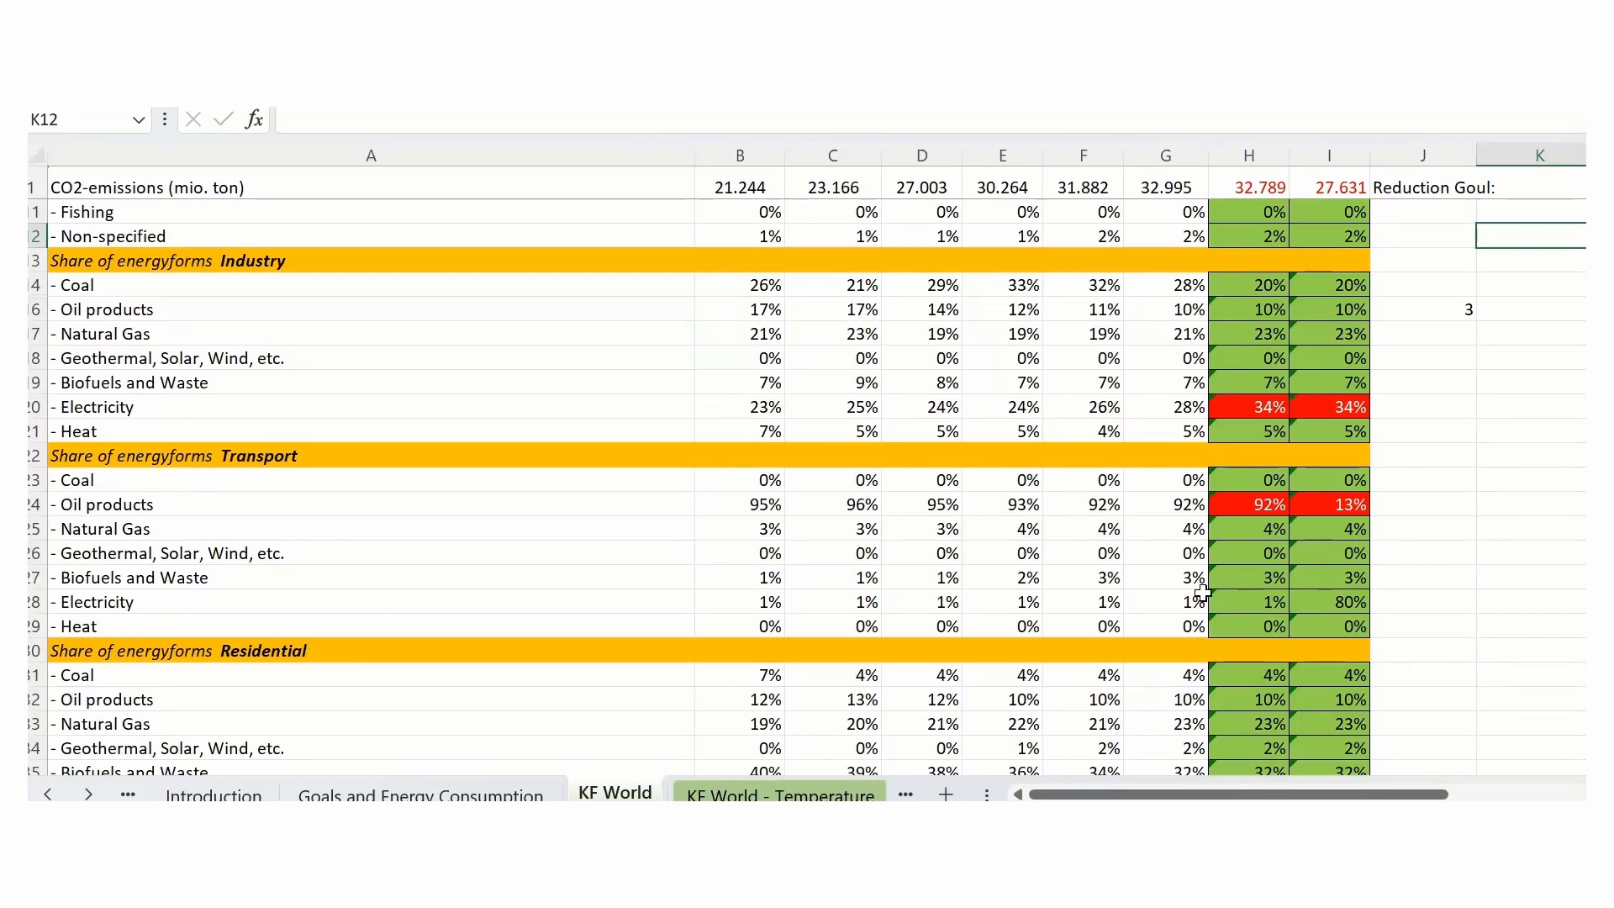
click(1254, 603)
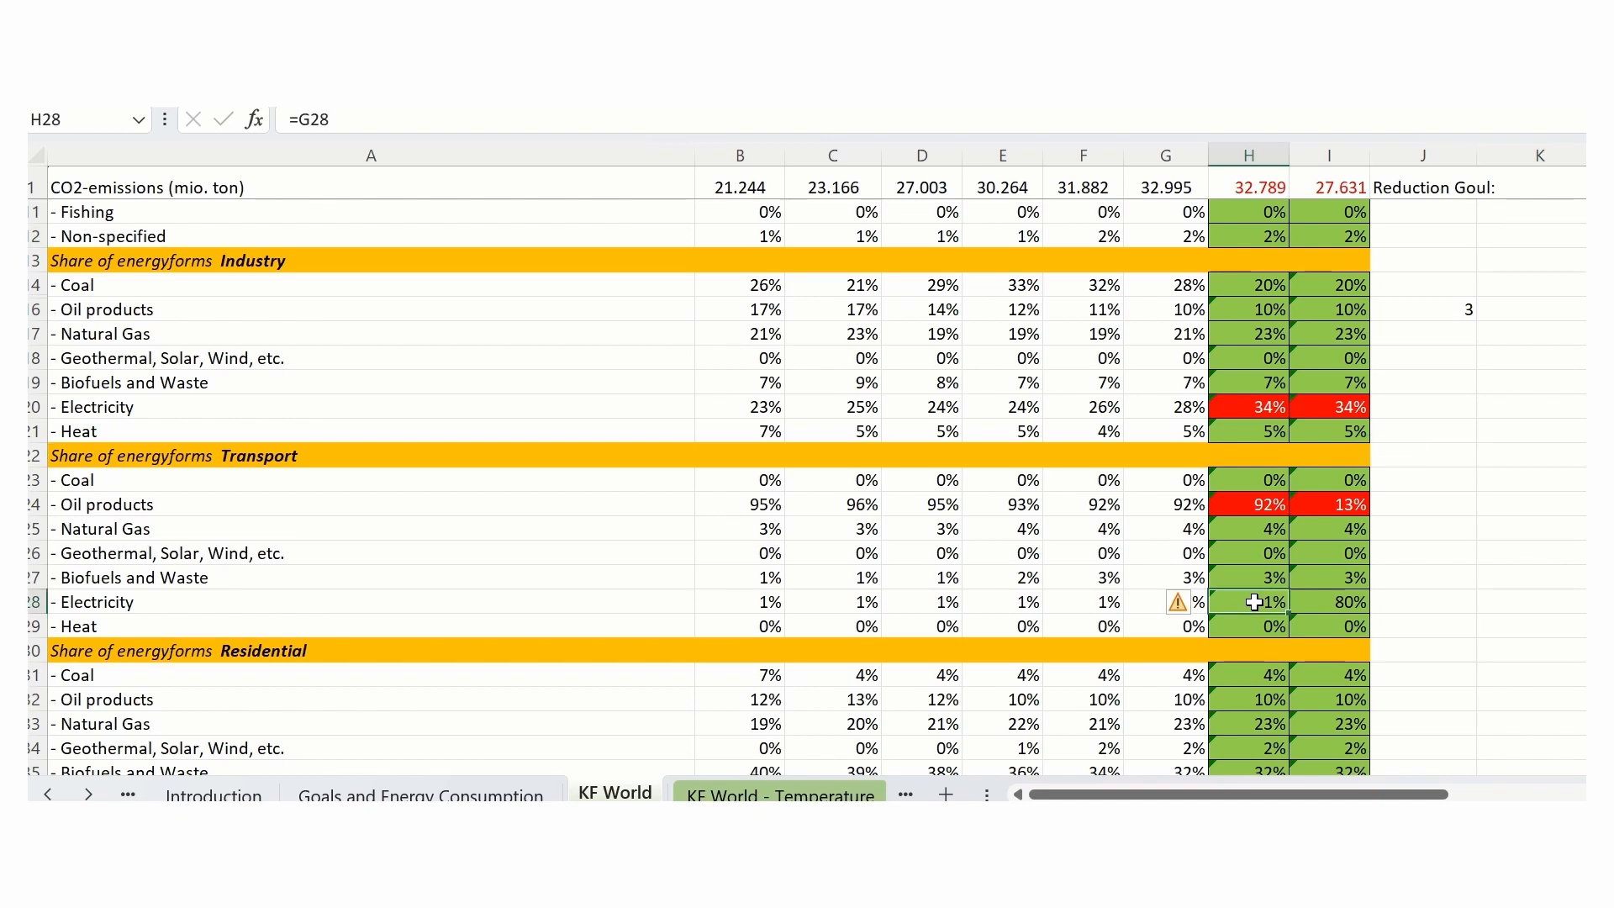
text(1)
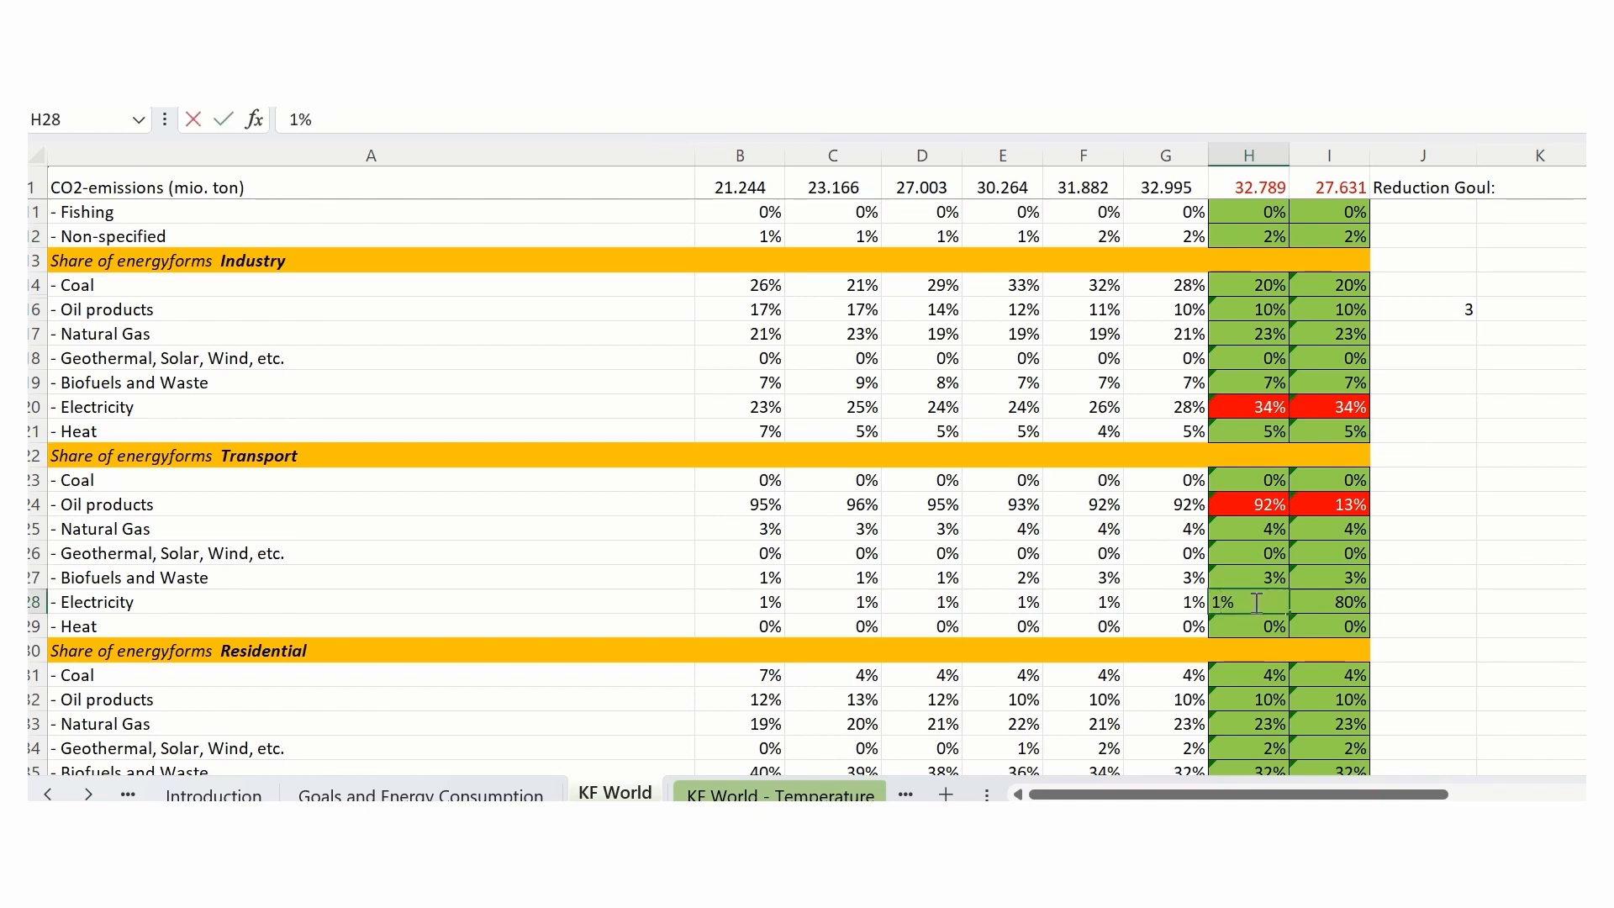
text(0)
click(1506, 673)
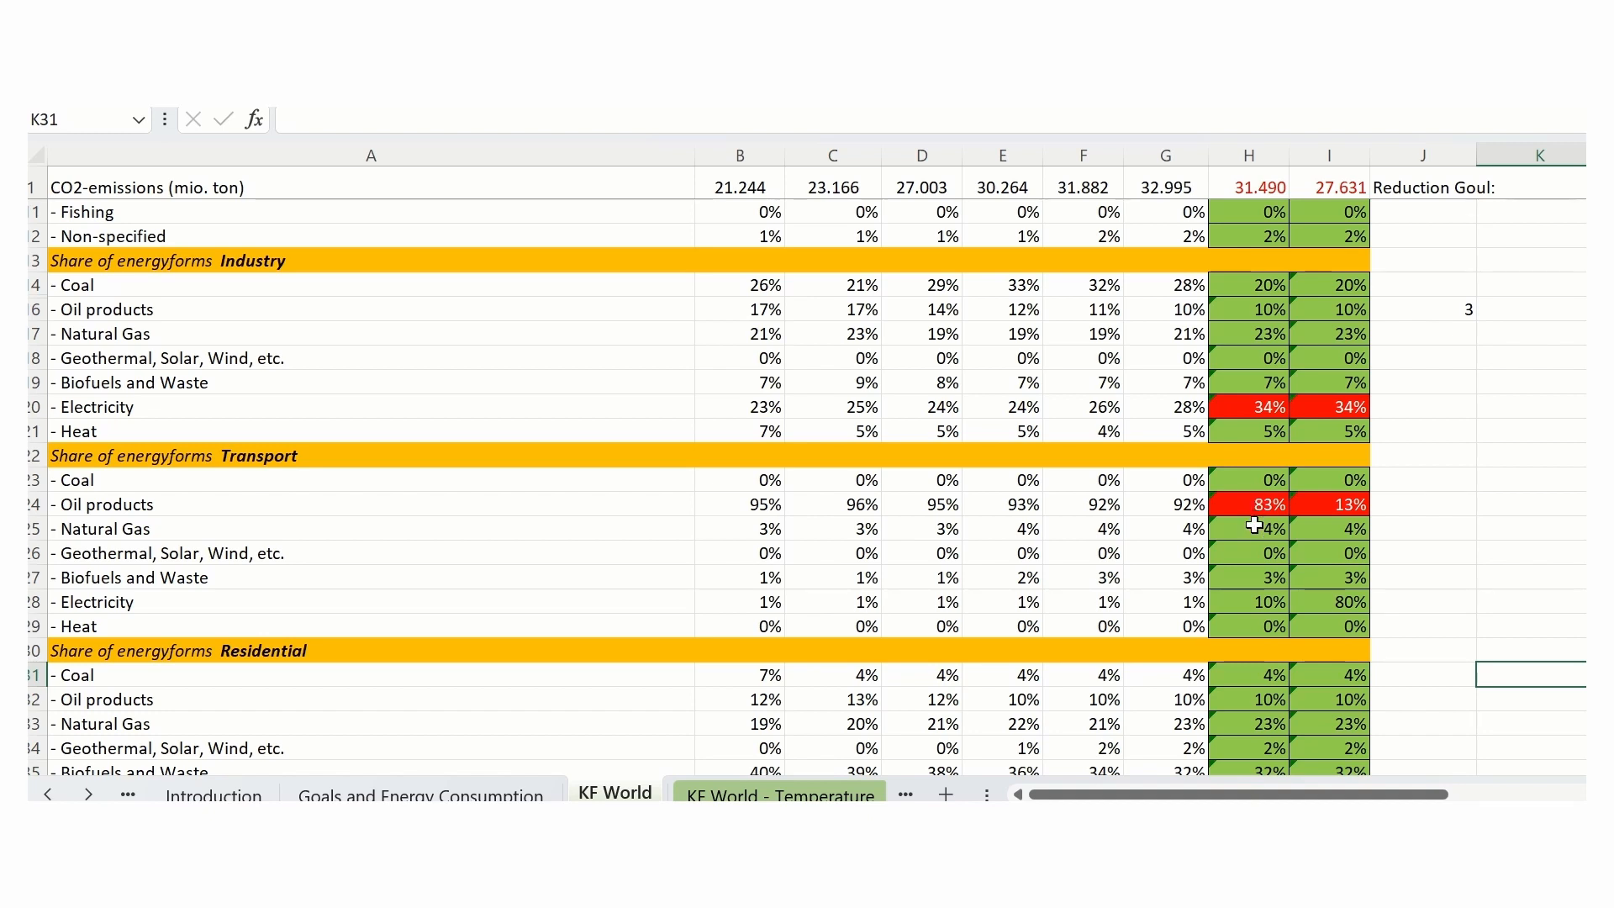
- Review the remaining 2030 and 2050 assumptions, from Residential energy forms through losses, production technologies and plant efficiencies to the fuel distributions
scroll(1219, 577, down, 2)
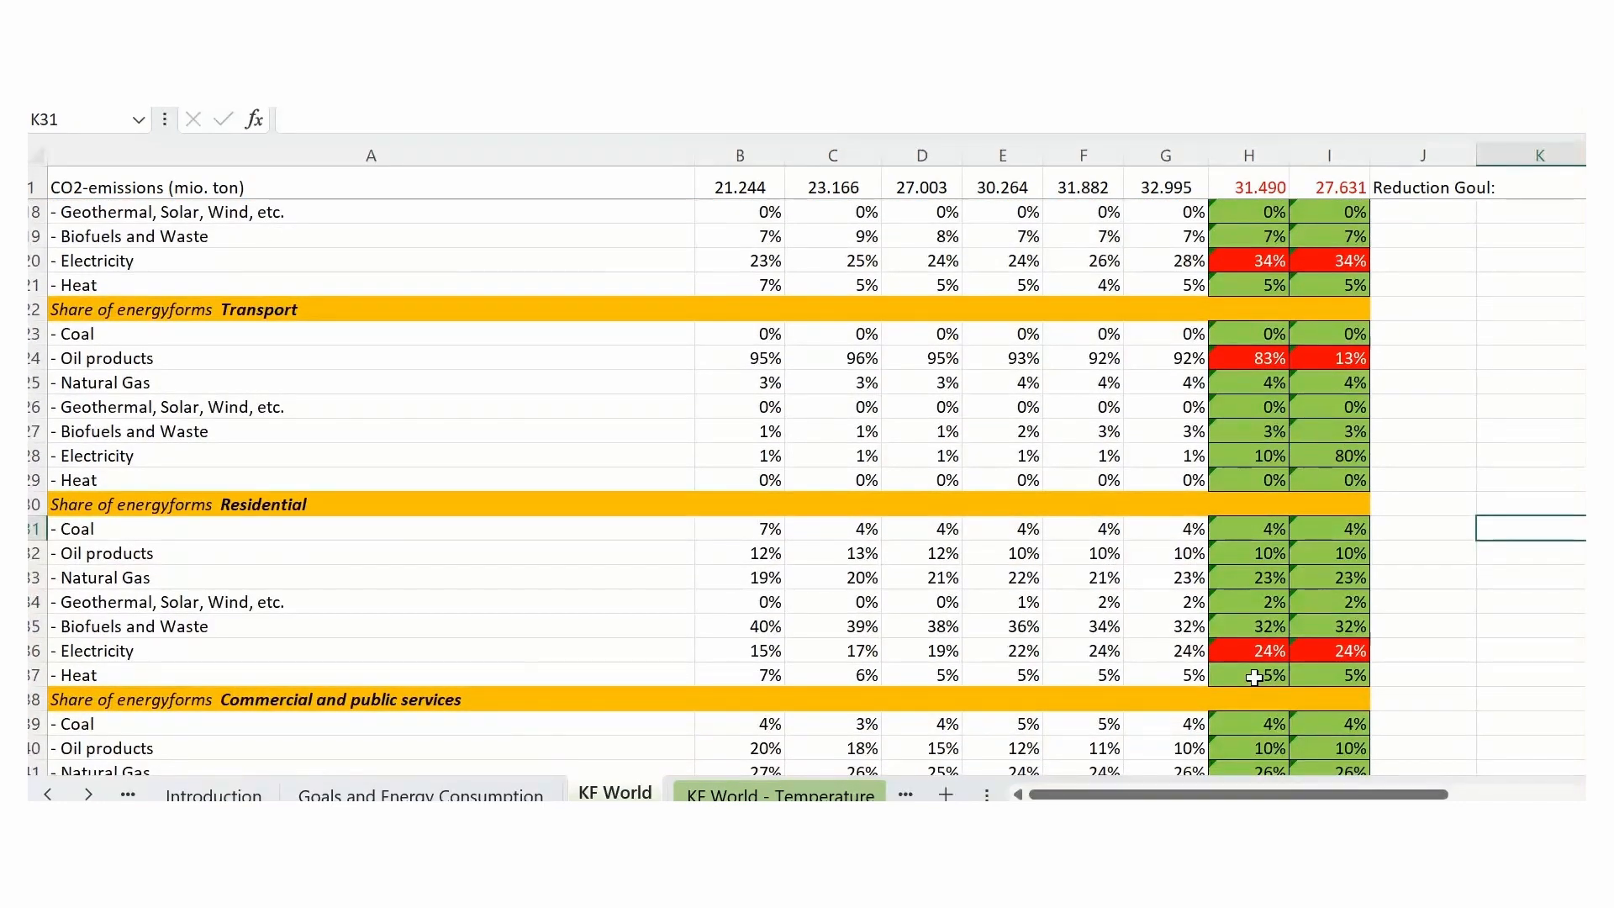
scroll(1255, 678, down, 2)
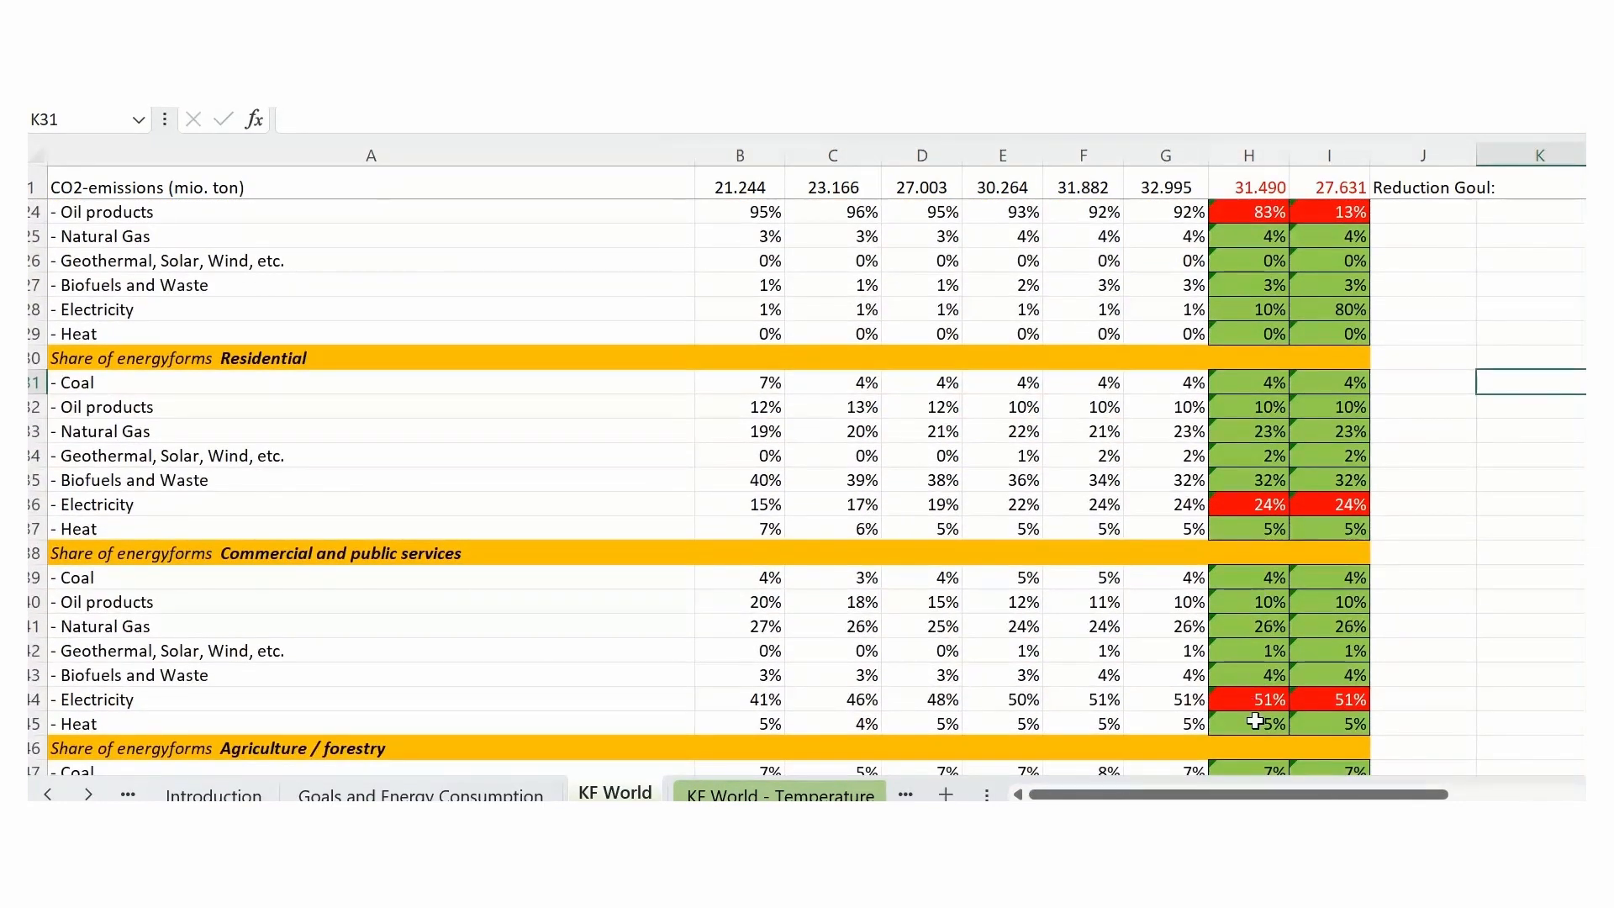
scroll(1254, 714, down, 3)
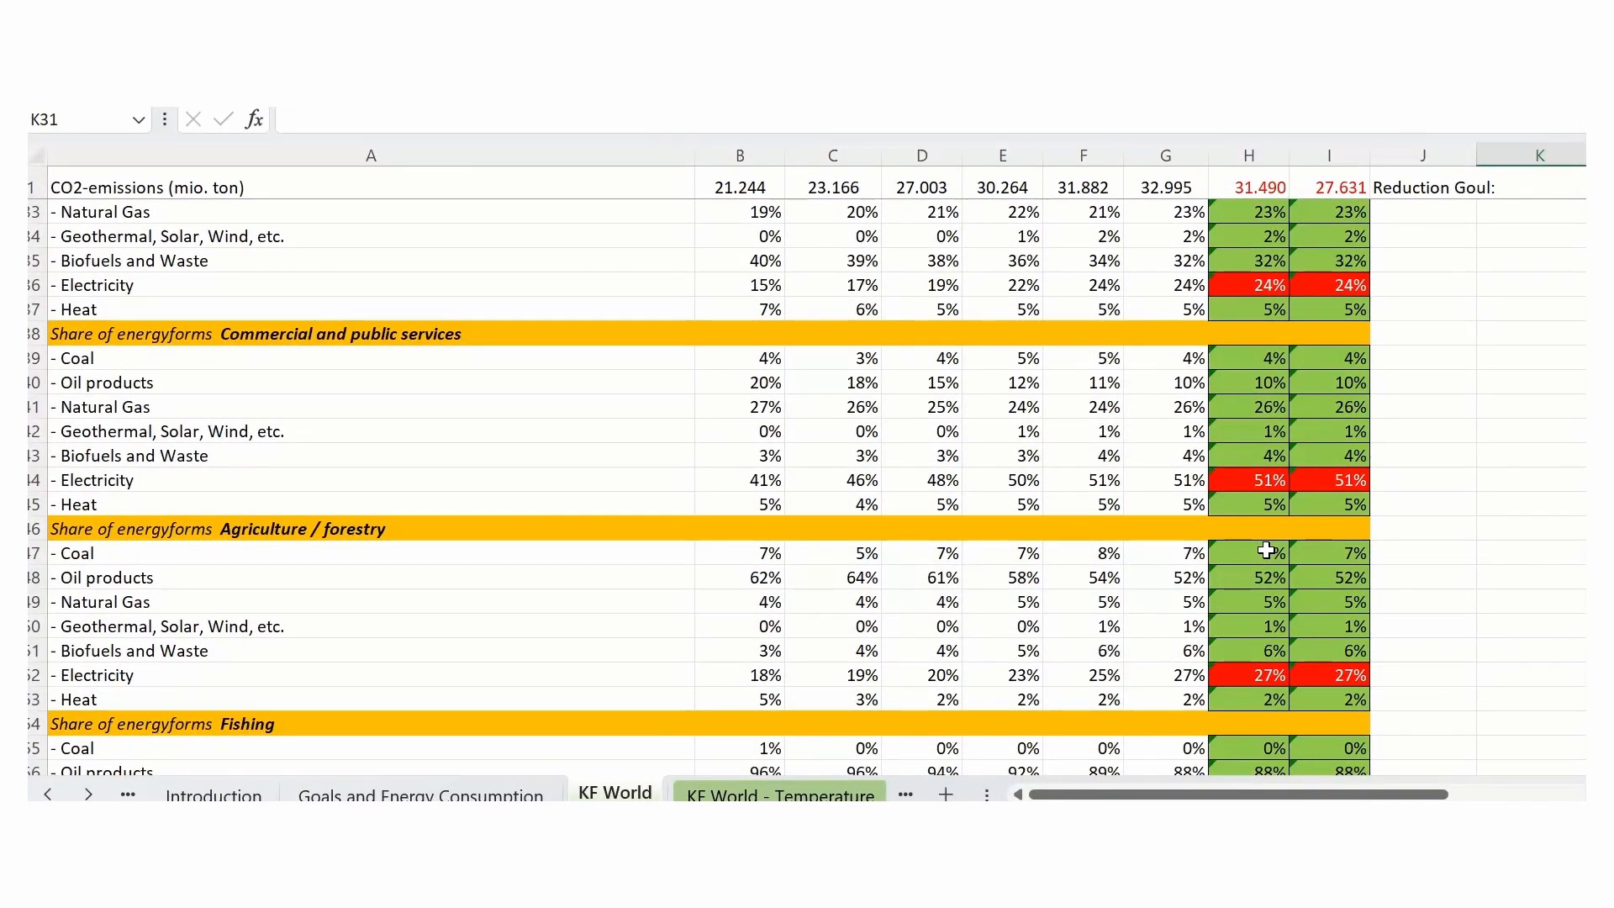
scroll(1254, 692, down, 3)
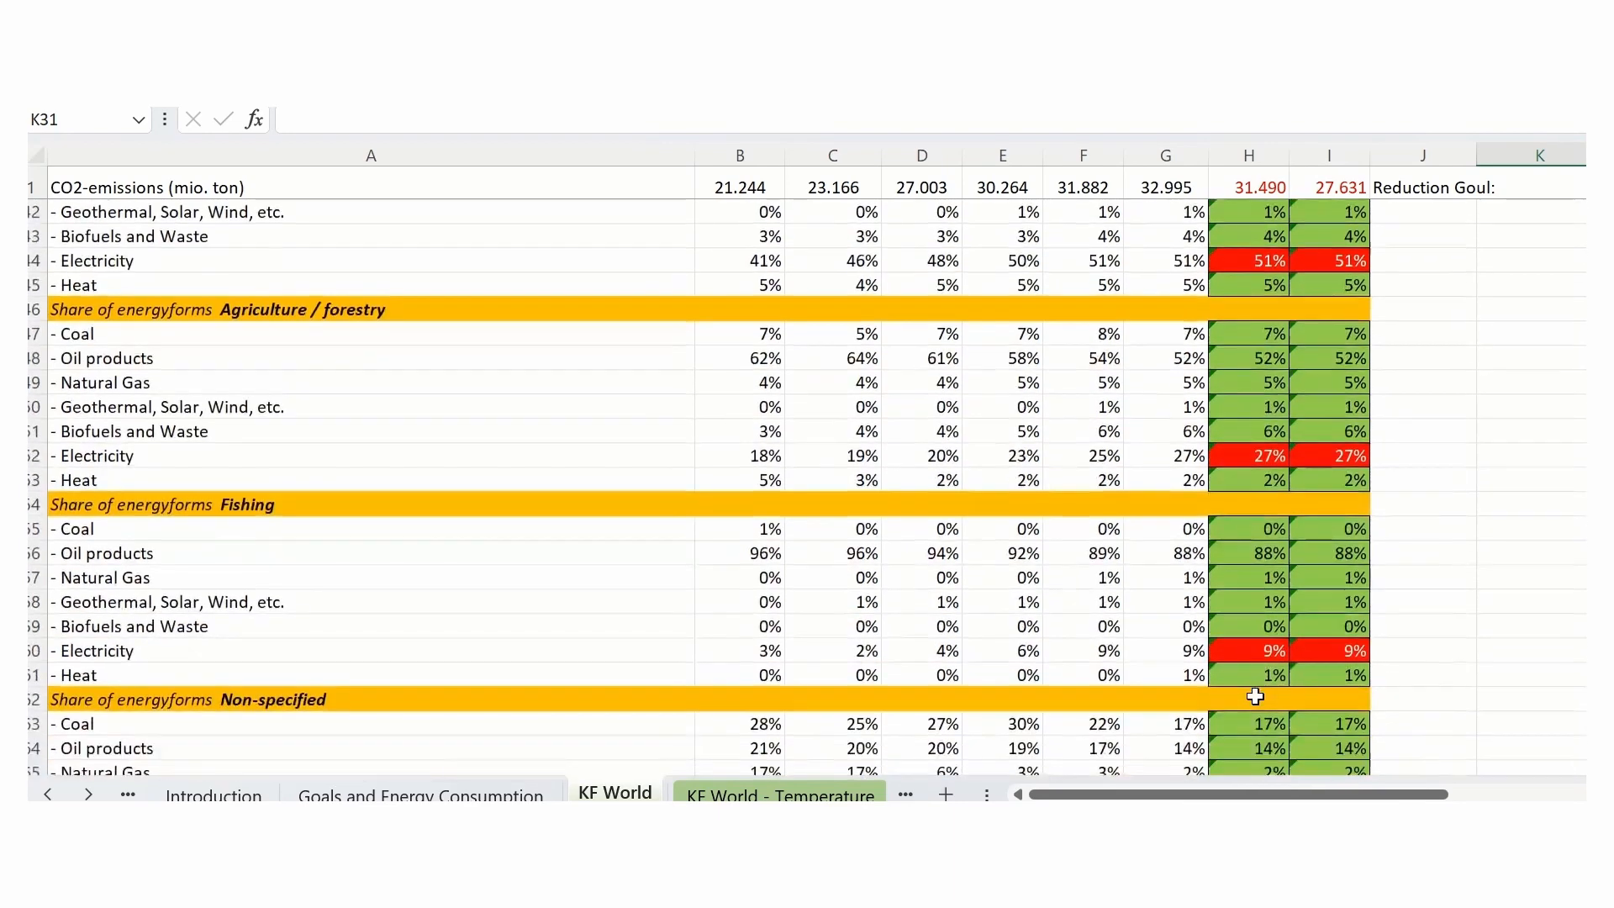
scroll(1268, 633, down, 2)
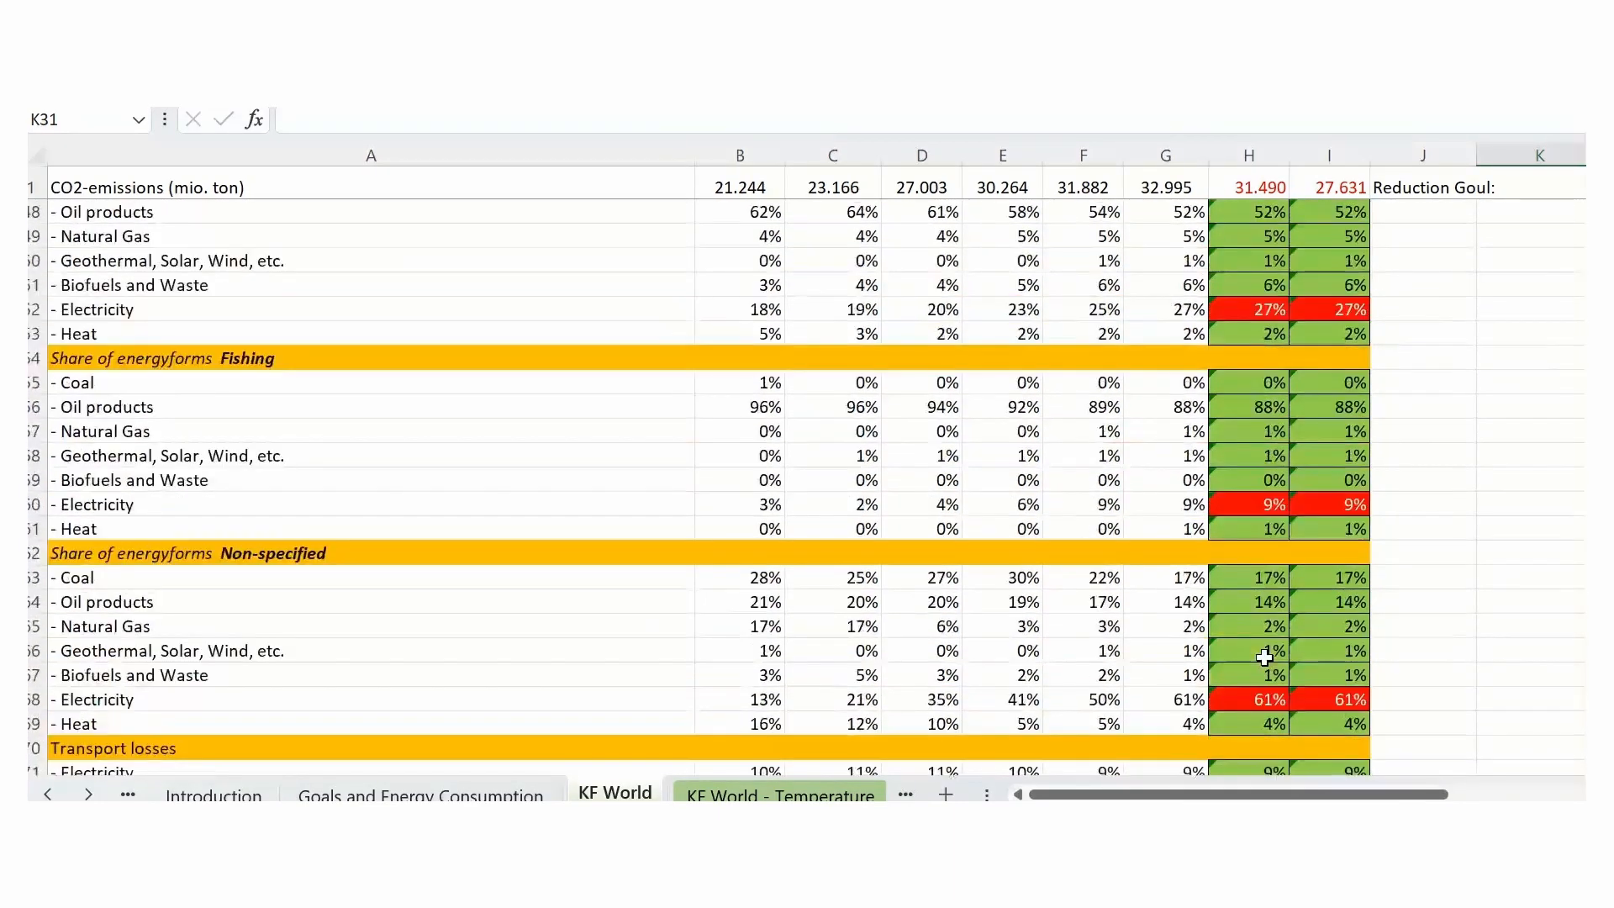
scroll(1269, 618, down, 2)
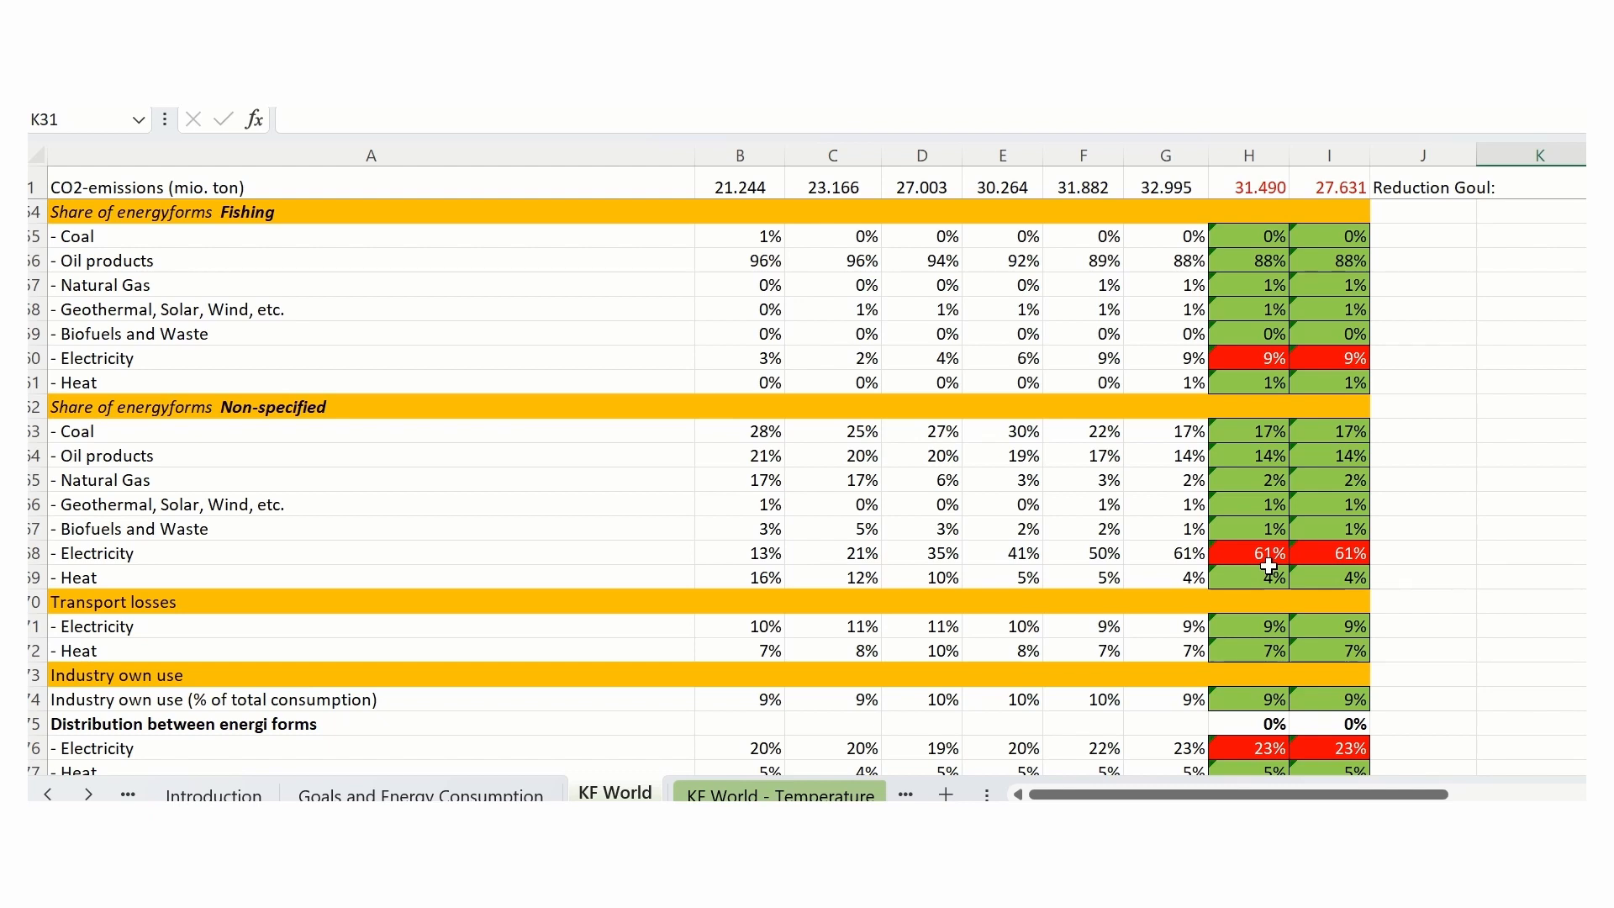
scroll(1429, 597, down, 2)
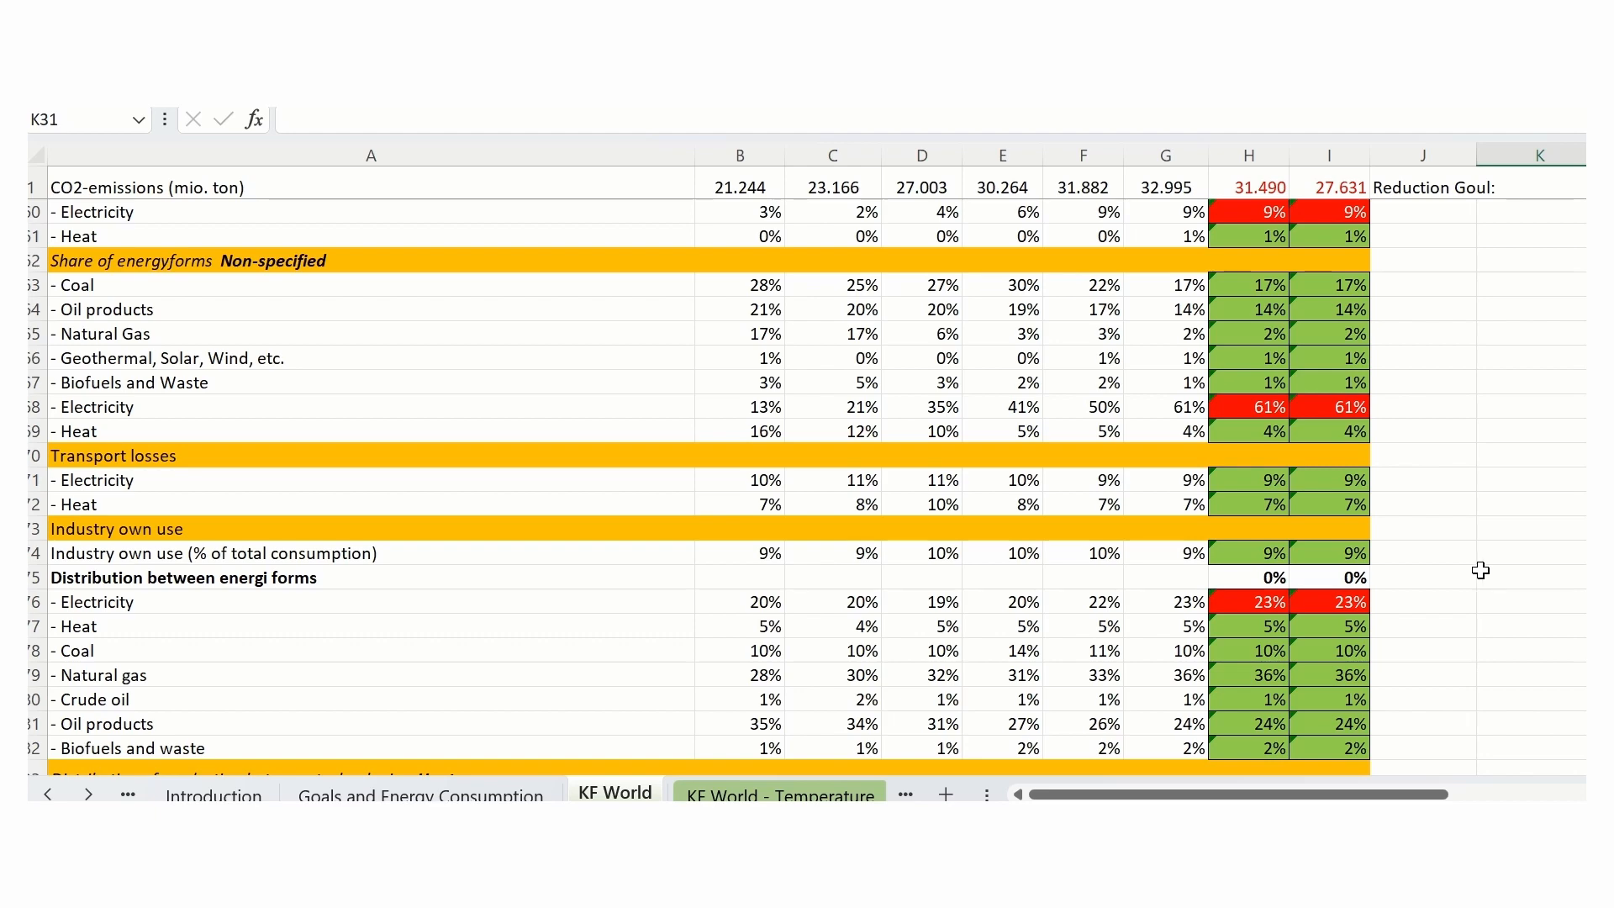
scroll(1480, 571, down, 2)
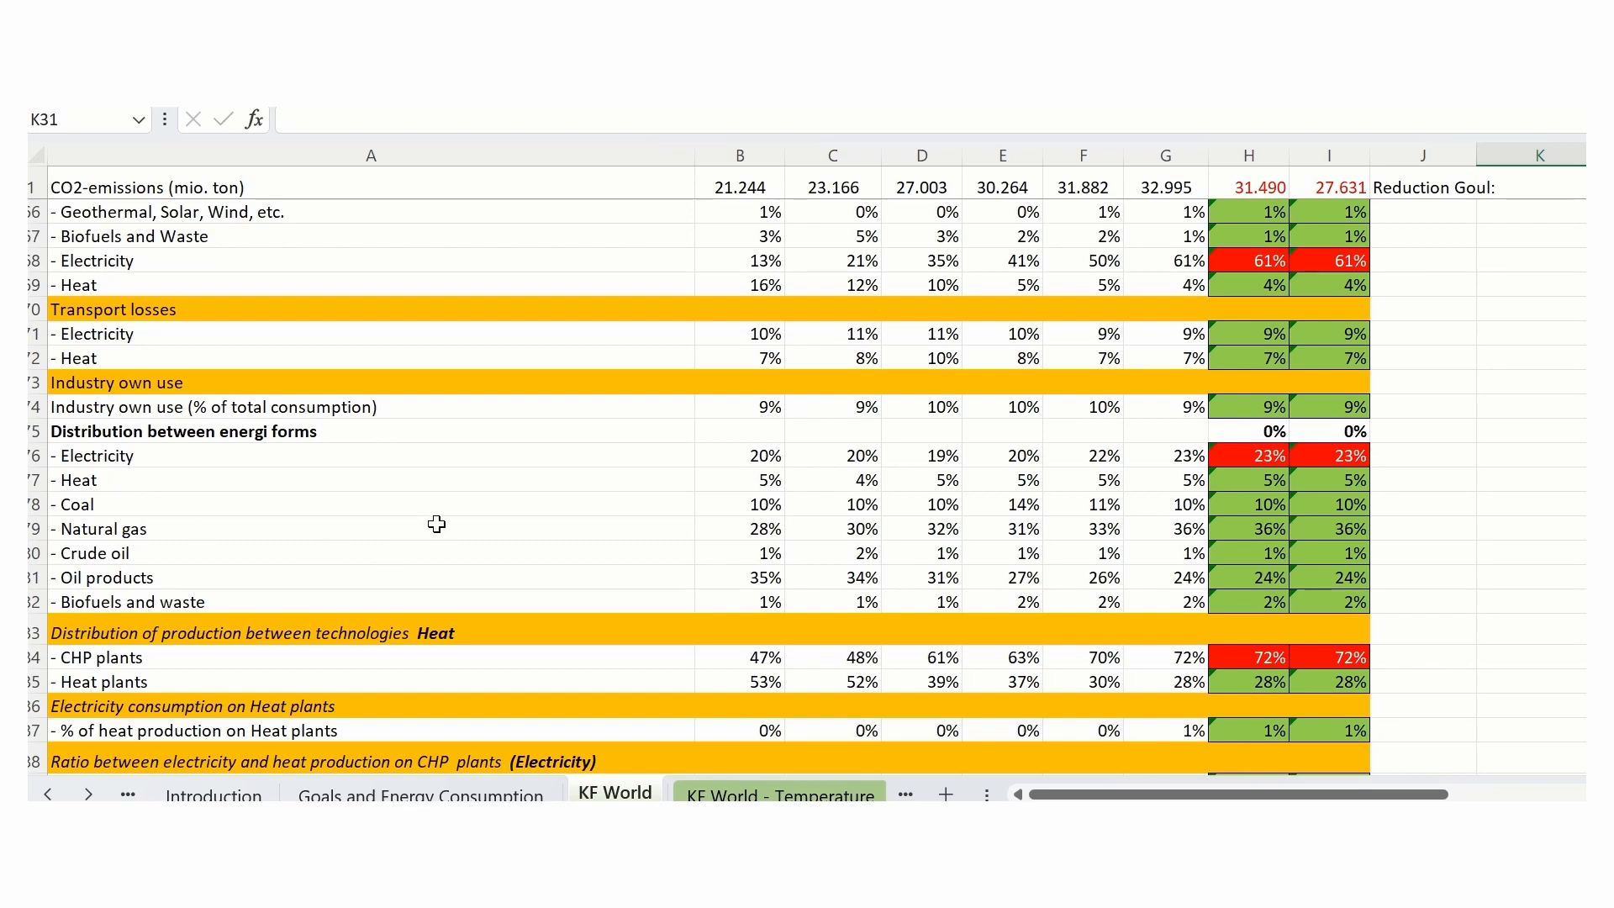
scroll(1494, 503, down, 7)
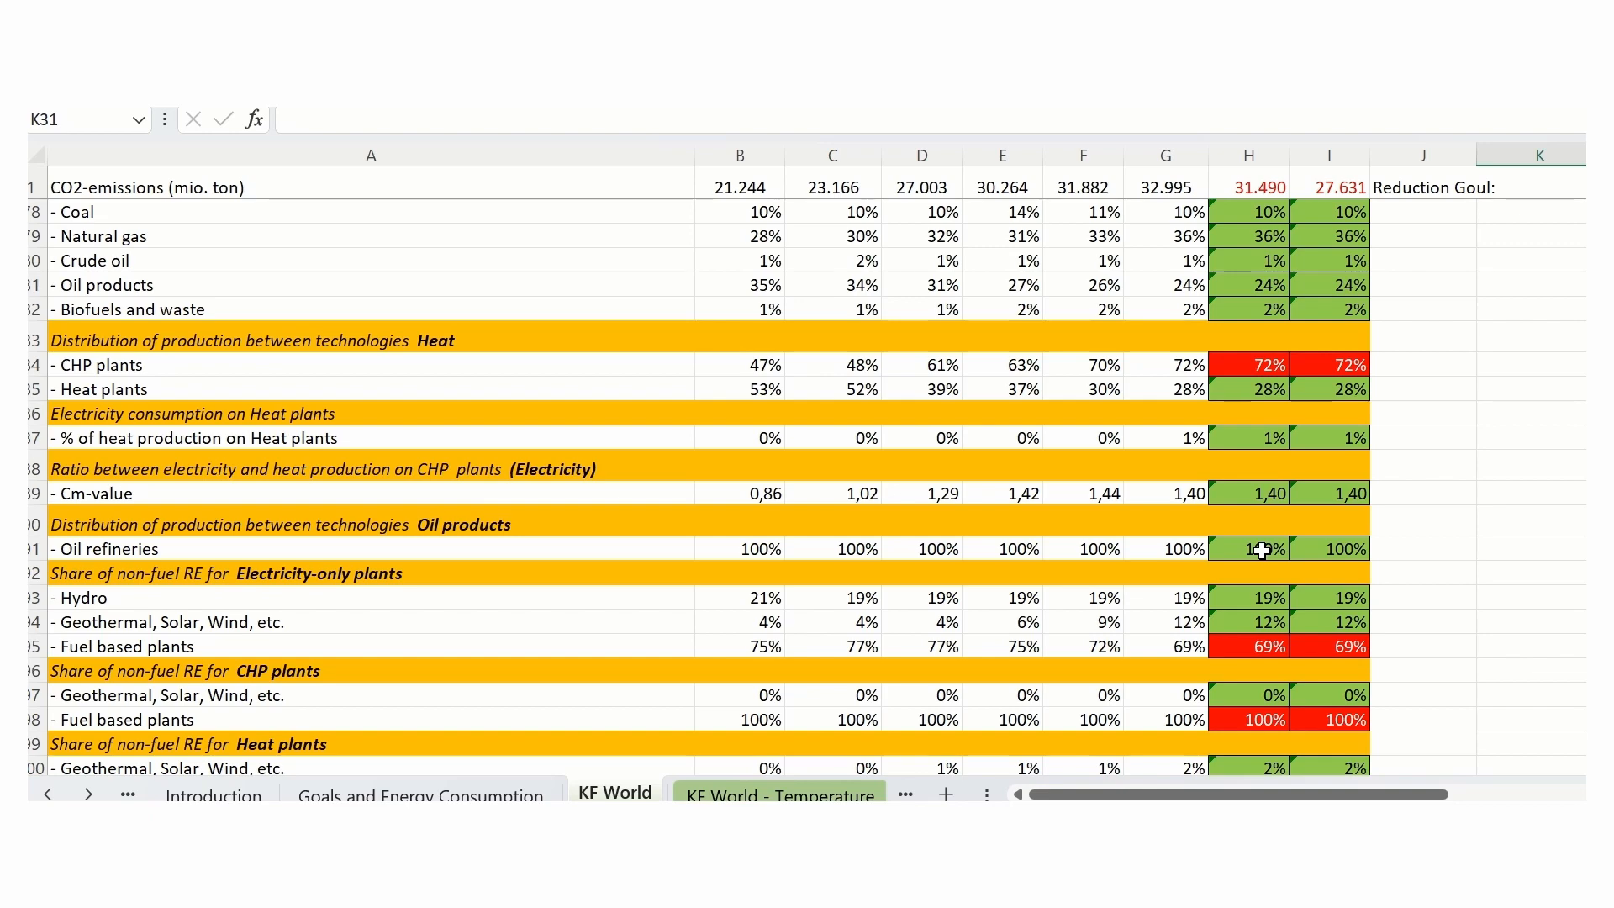
scroll(1262, 551, down, 2)
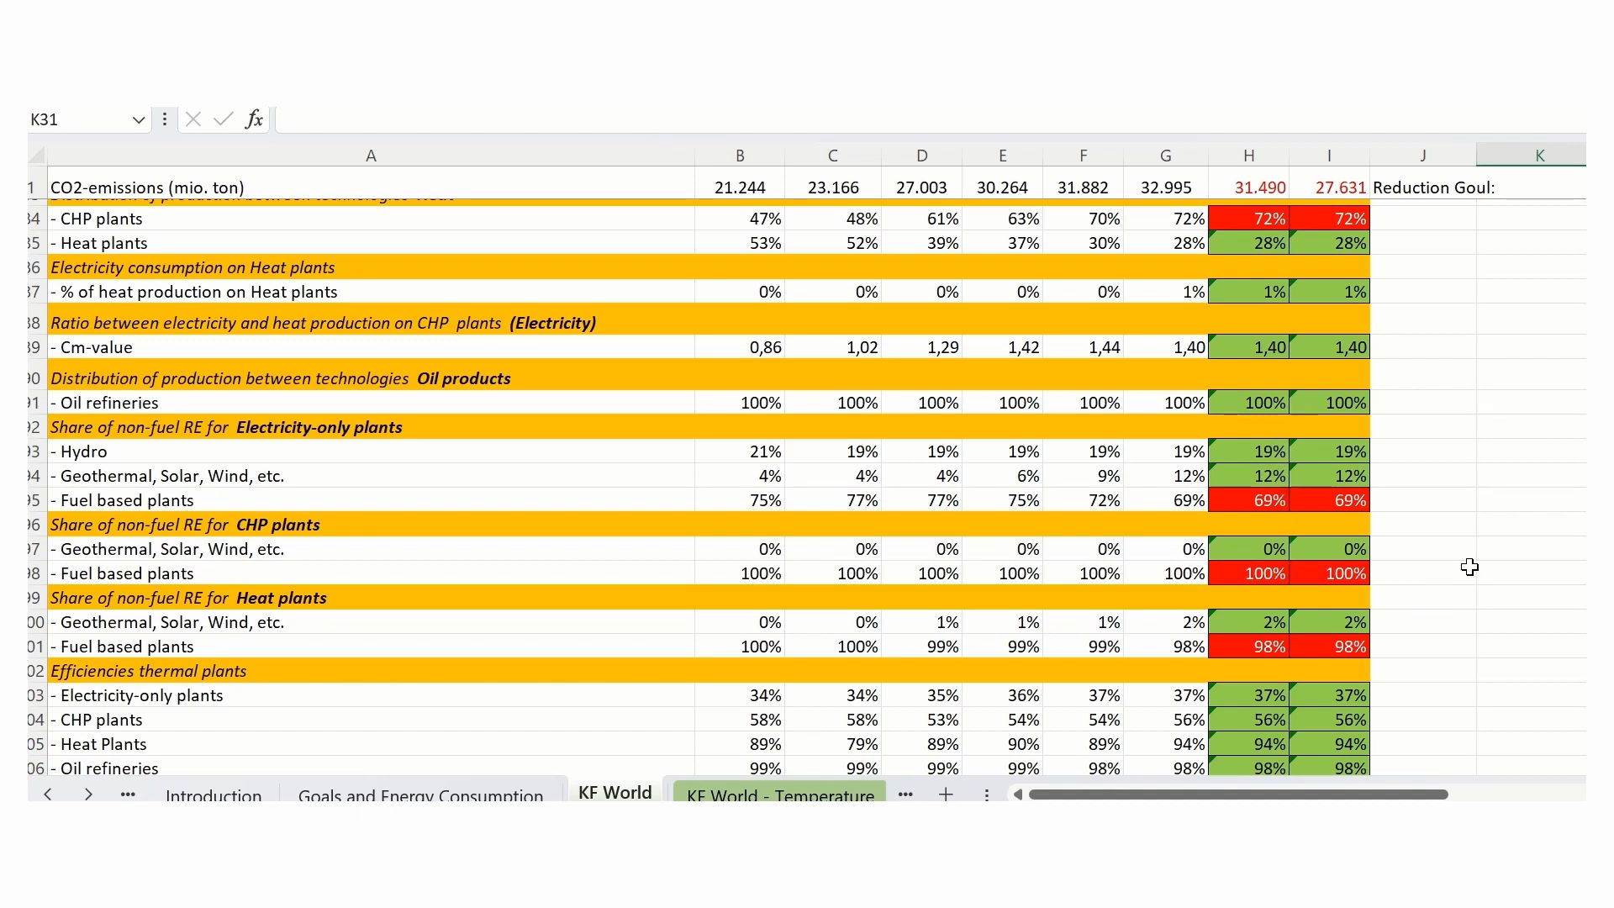
scroll(1470, 568, down, 1)
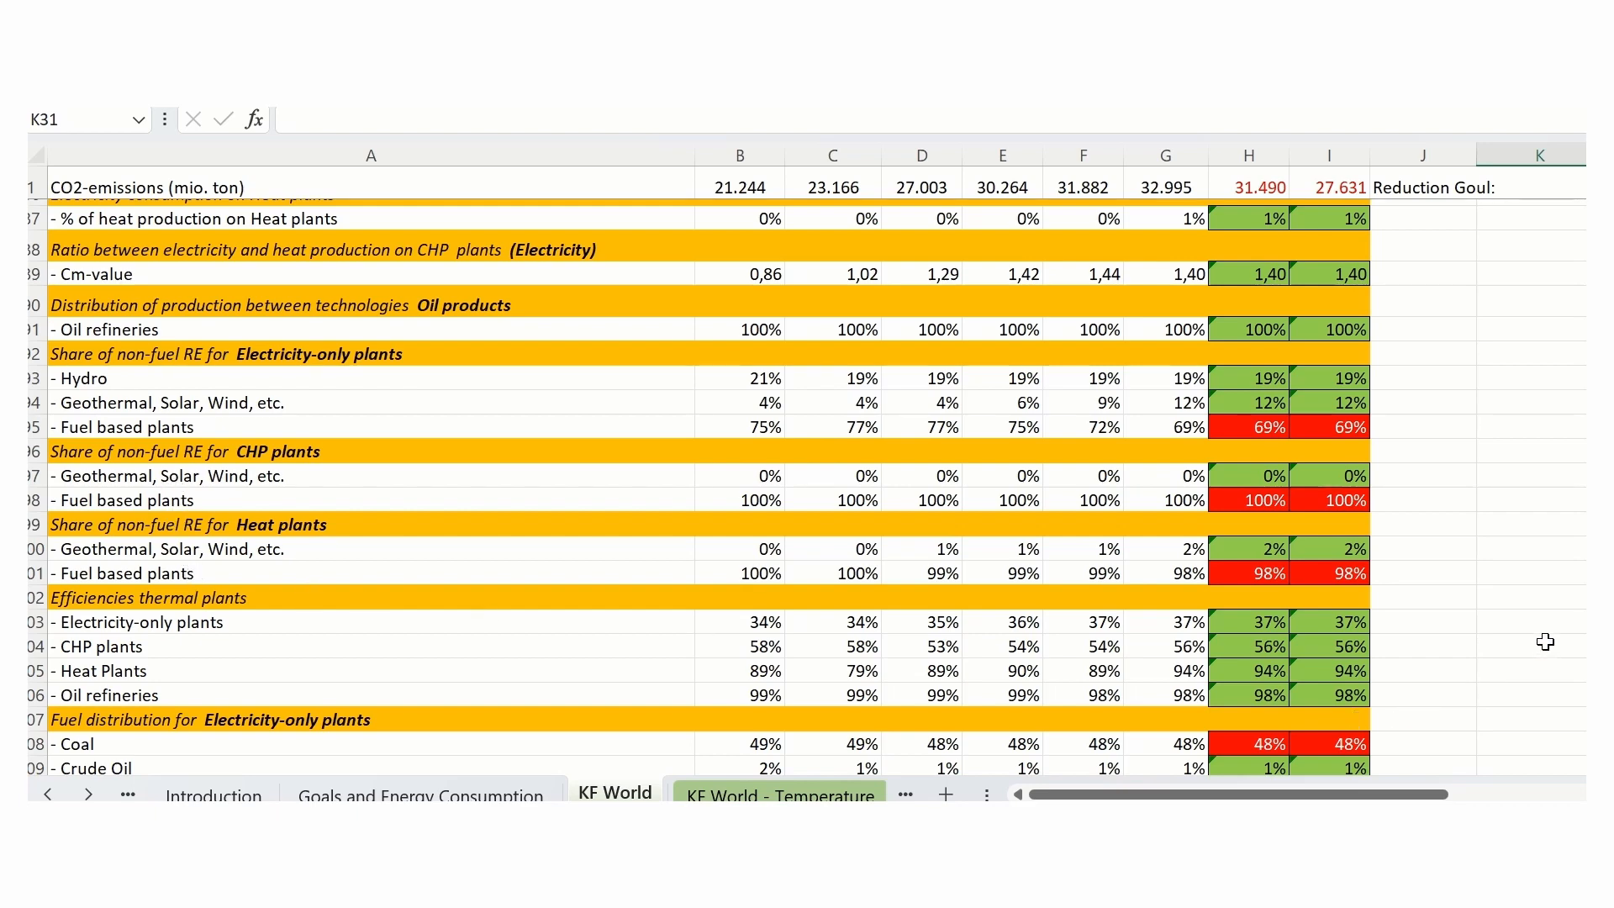
scroll(1540, 649, down, 3)
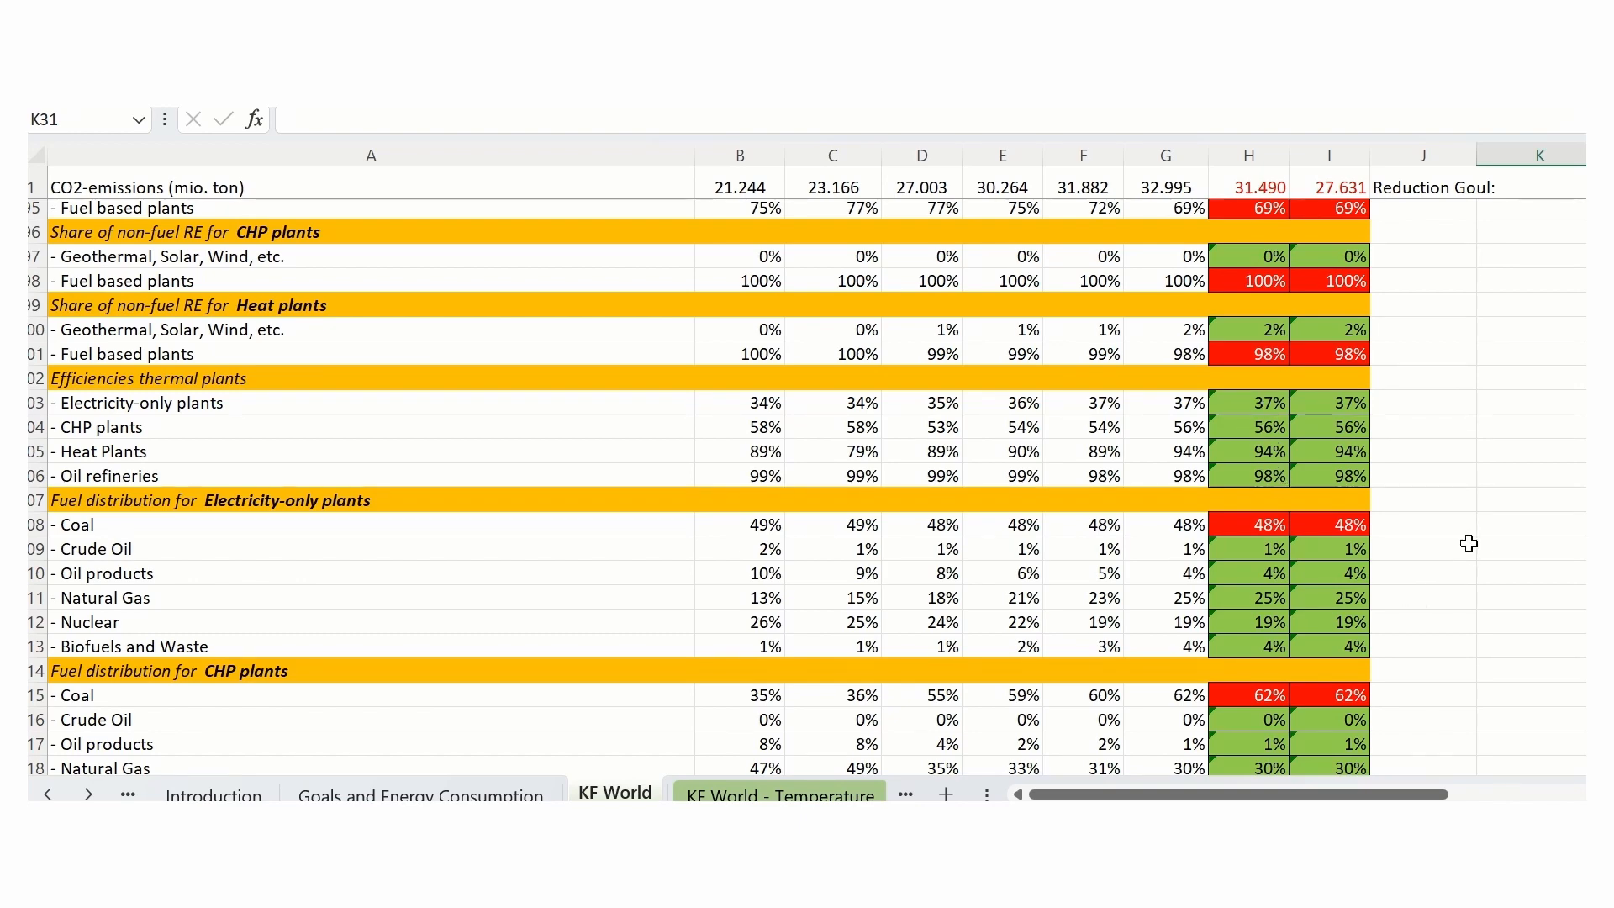
scroll(1469, 544, down, 2)
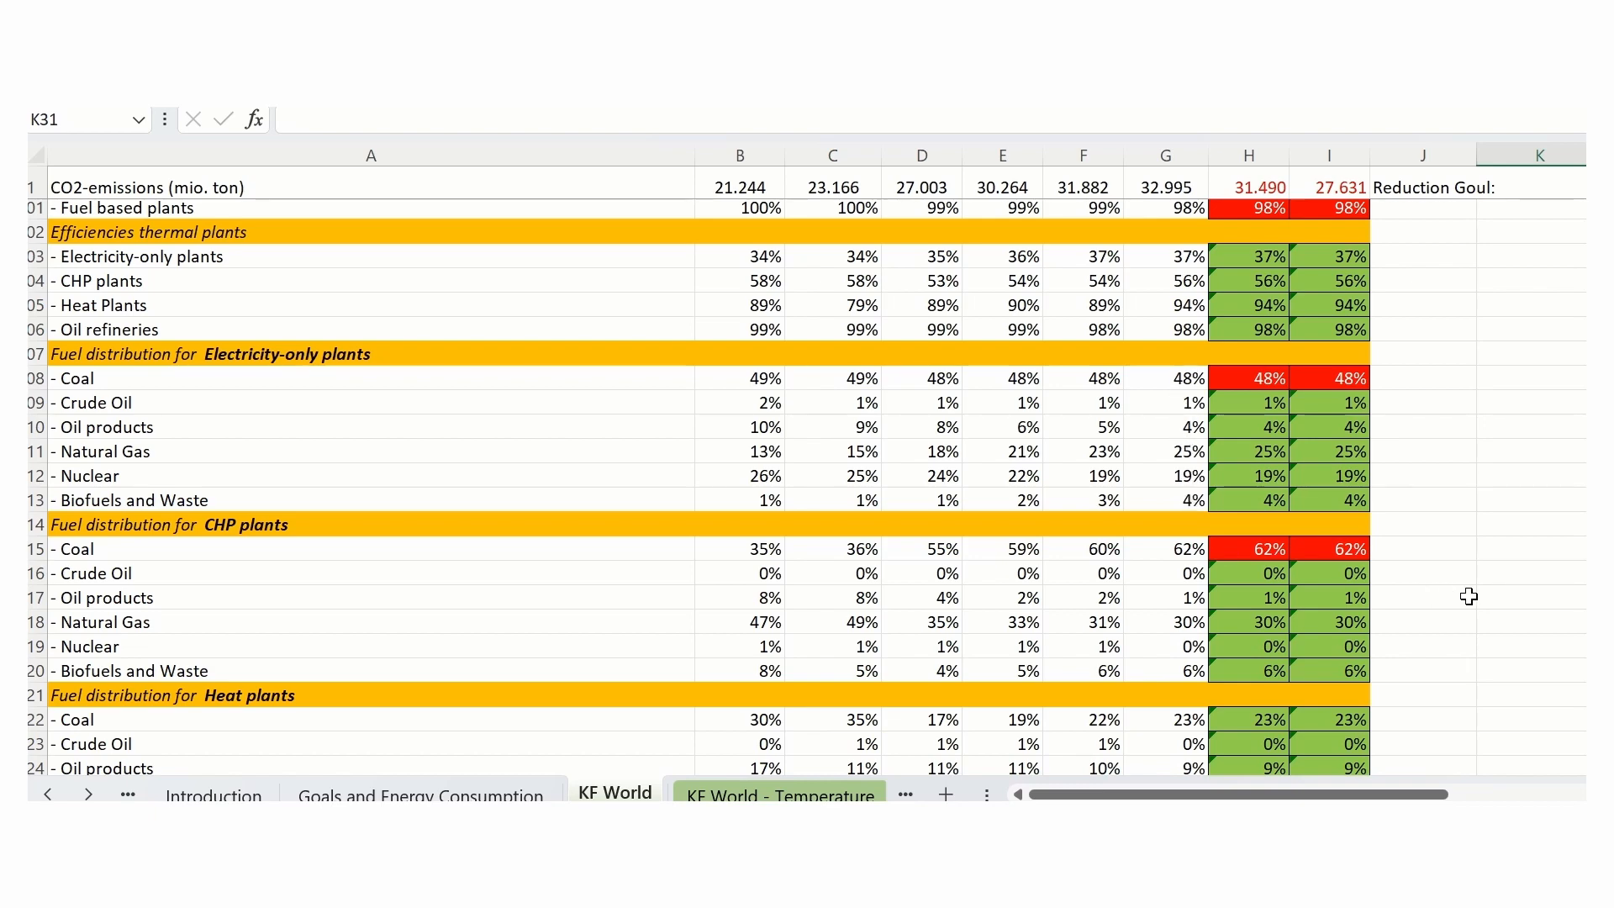
- Set the 2030 fluegas cleaning value for Coal fired power plants to 10%
scroll(1472, 595, down, 2)
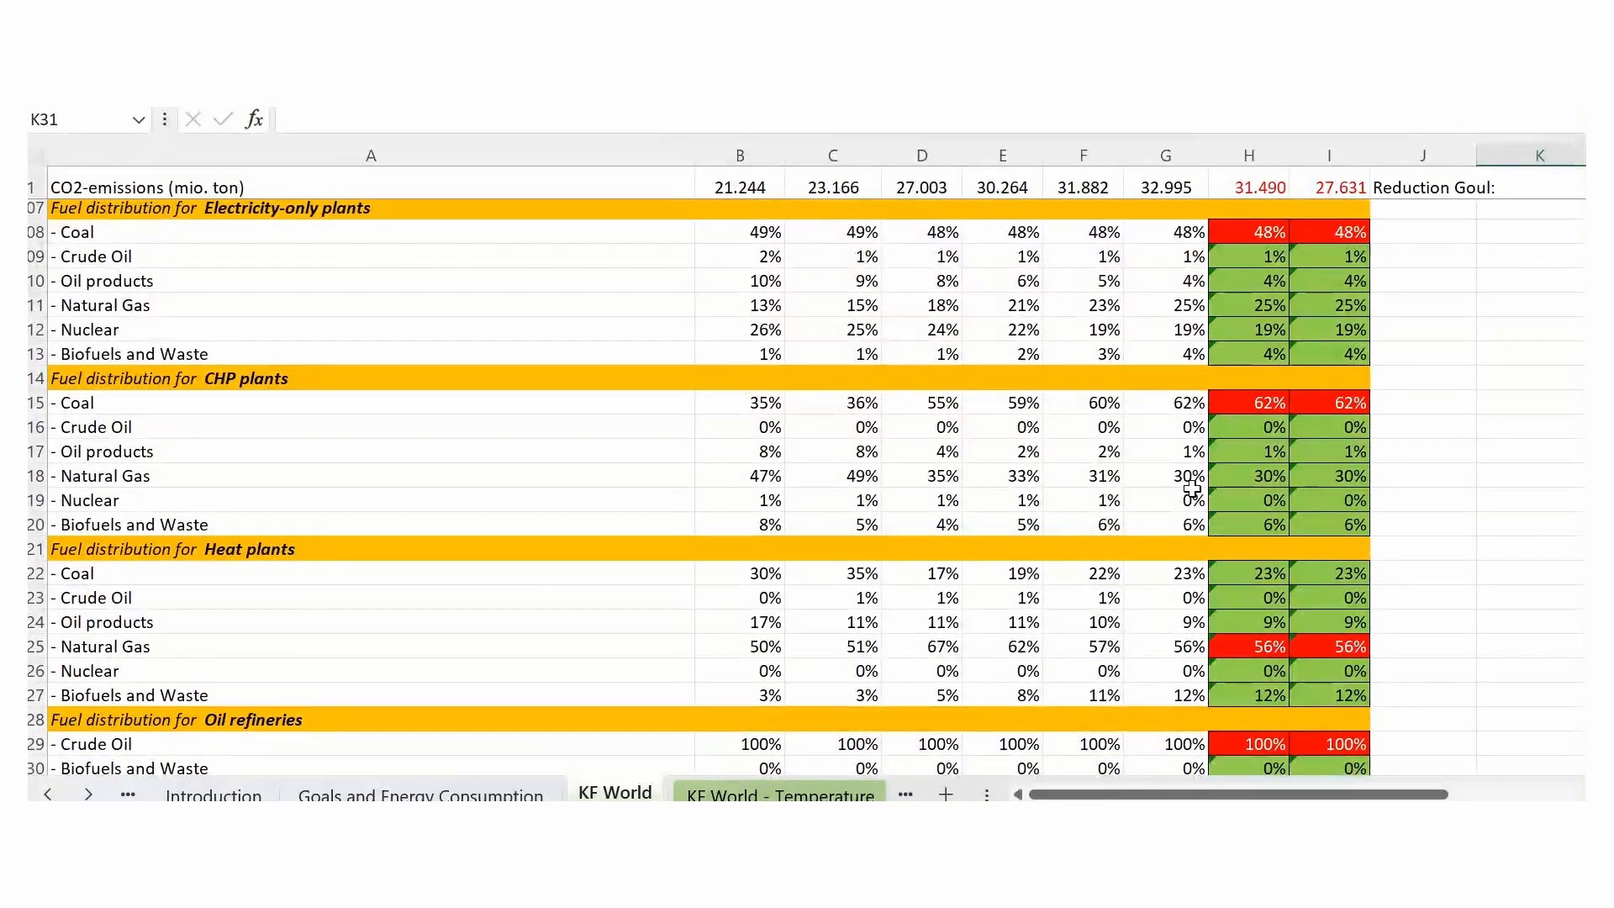
scroll(1360, 620, down, 1)
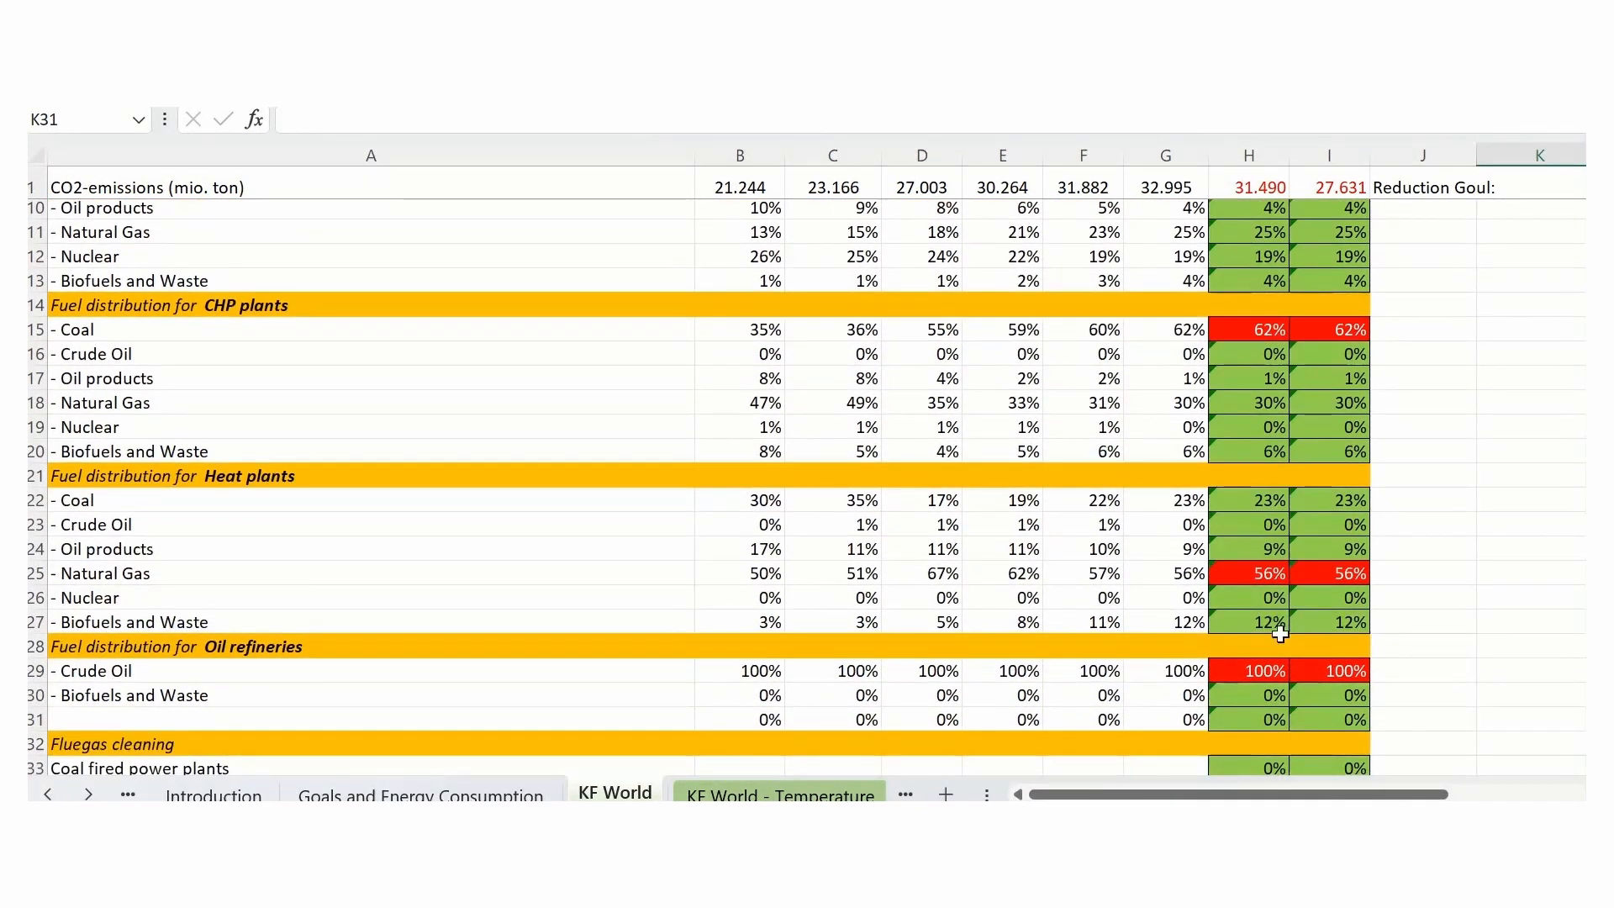
scroll(1514, 565, down, 2)
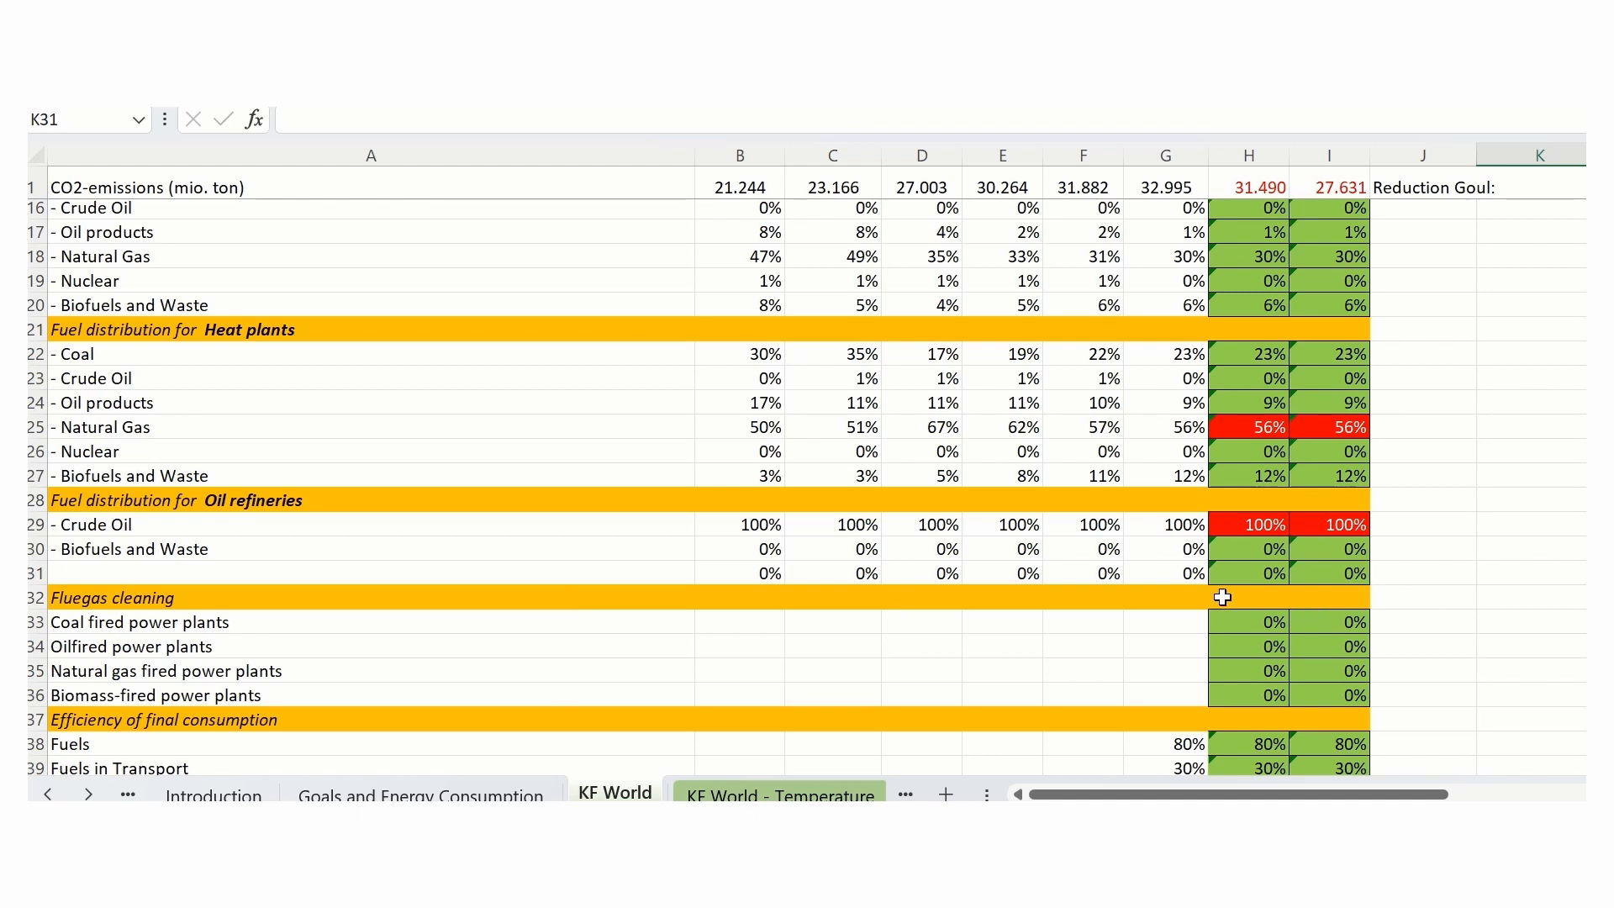
scroll(1557, 624, down, 2)
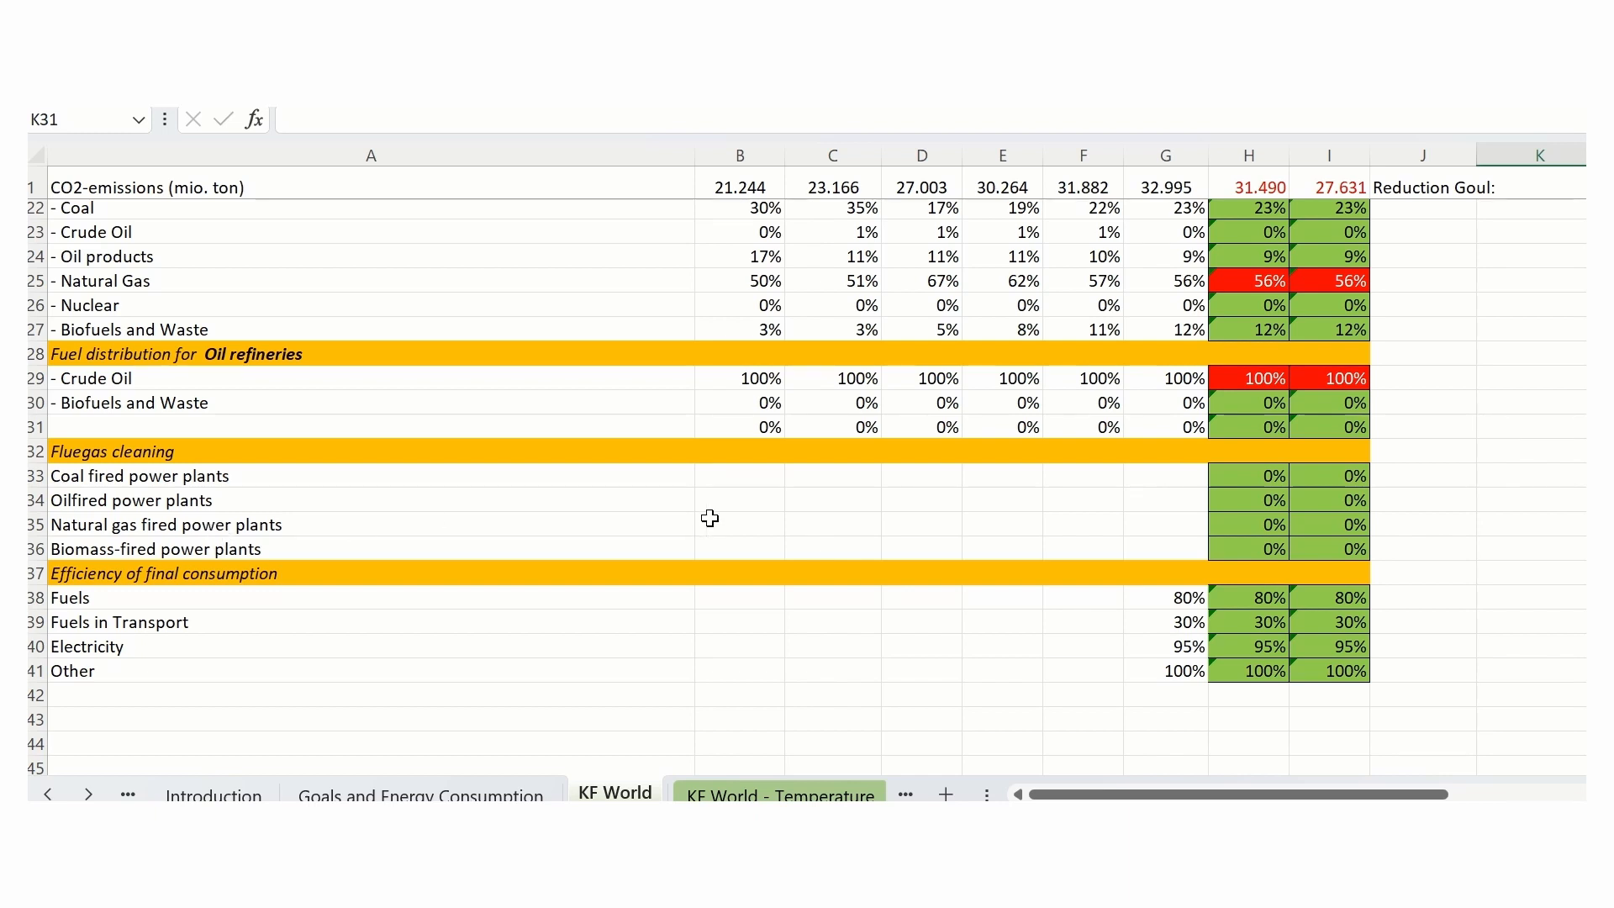
click(1264, 476)
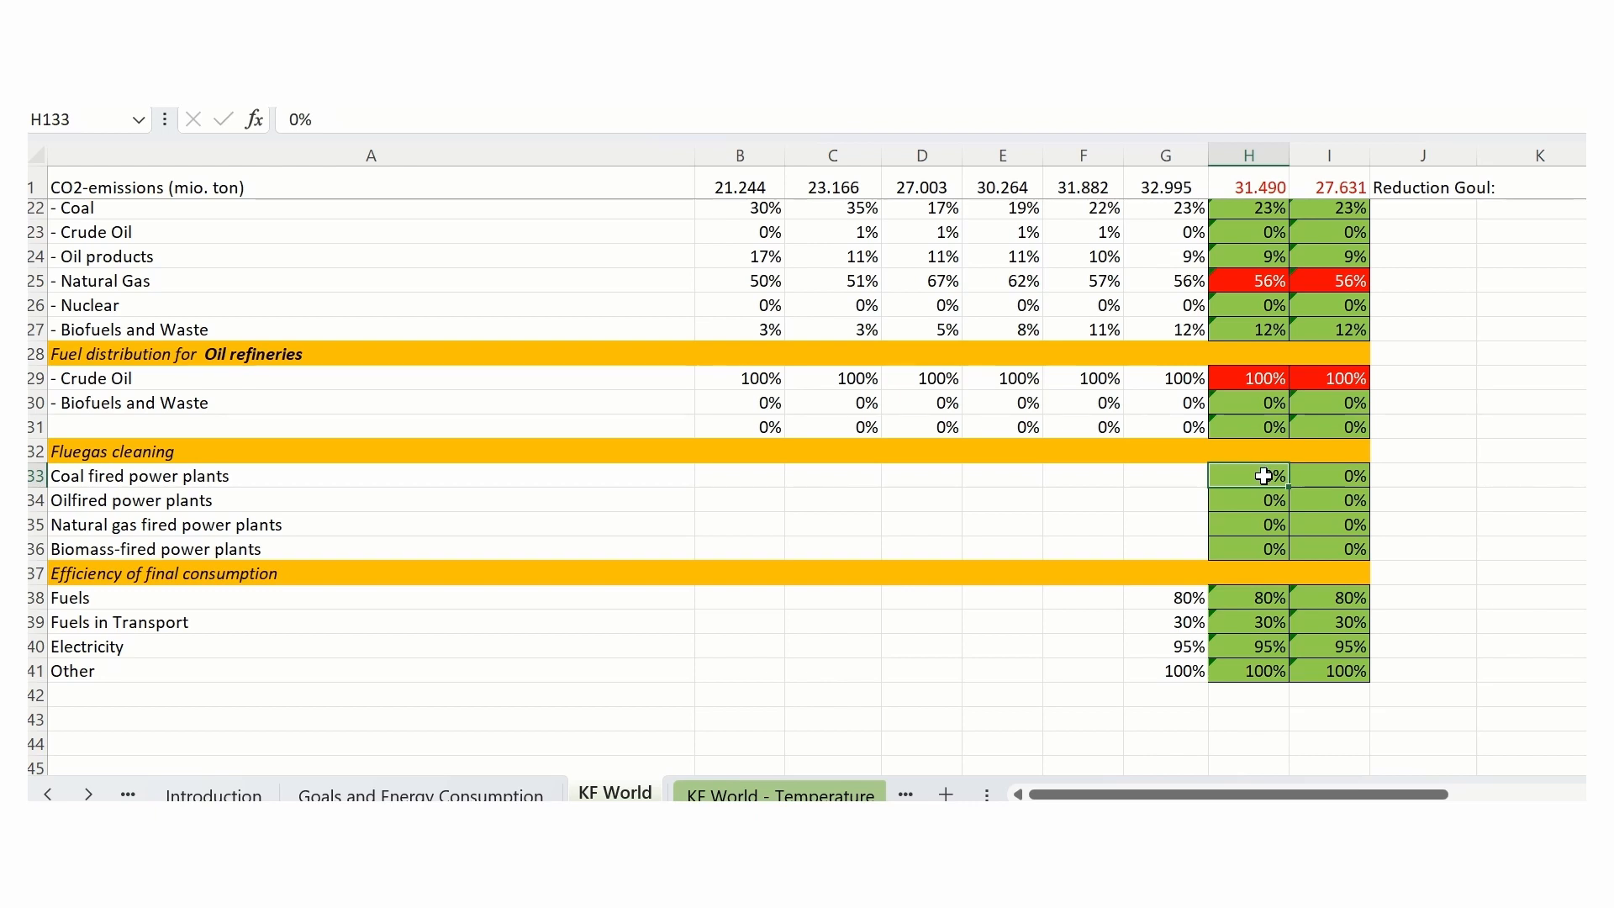
text(10)
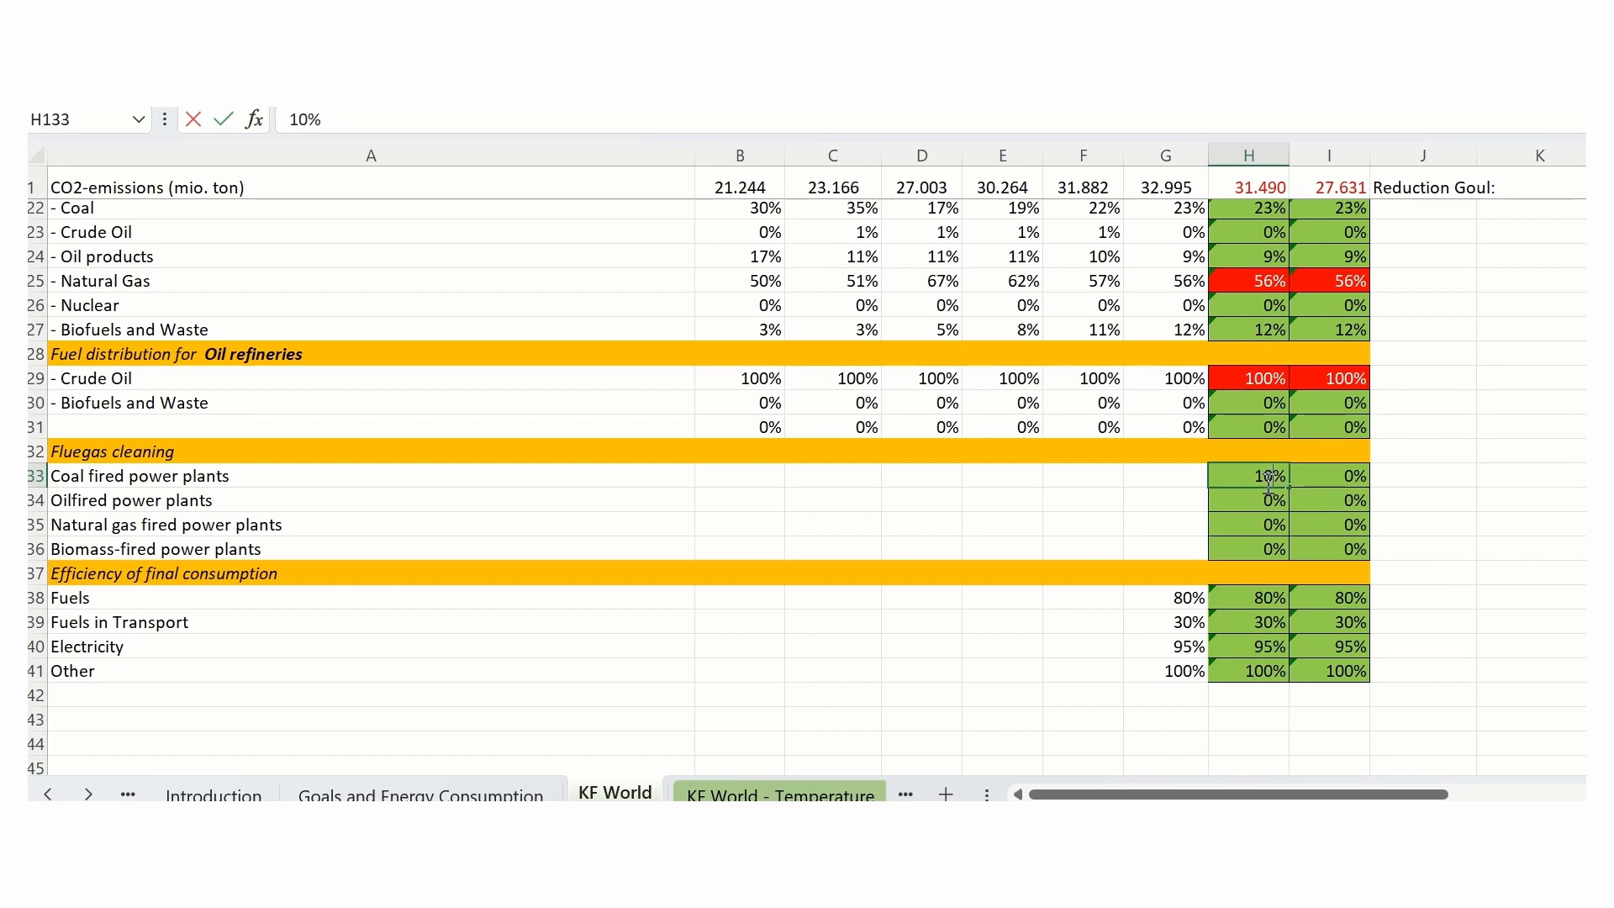
click(1475, 639)
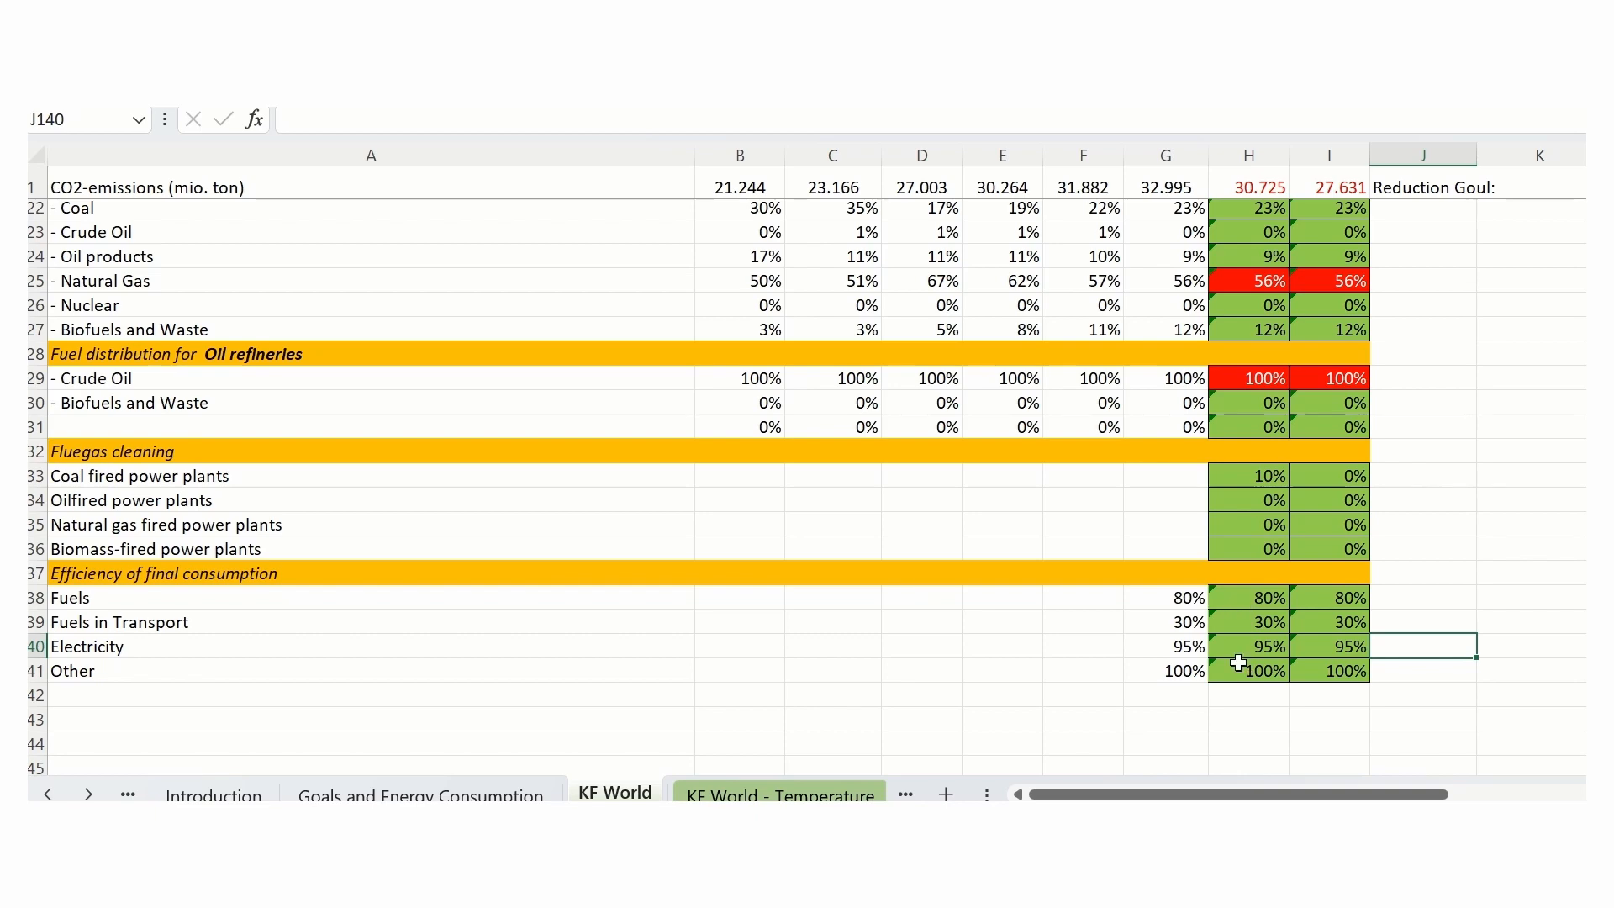
- Open the KF World - Temperature sheet and inspect the changeable CO2 emissions cells for 2075 and 2100
scroll(1496, 530, up, 7)
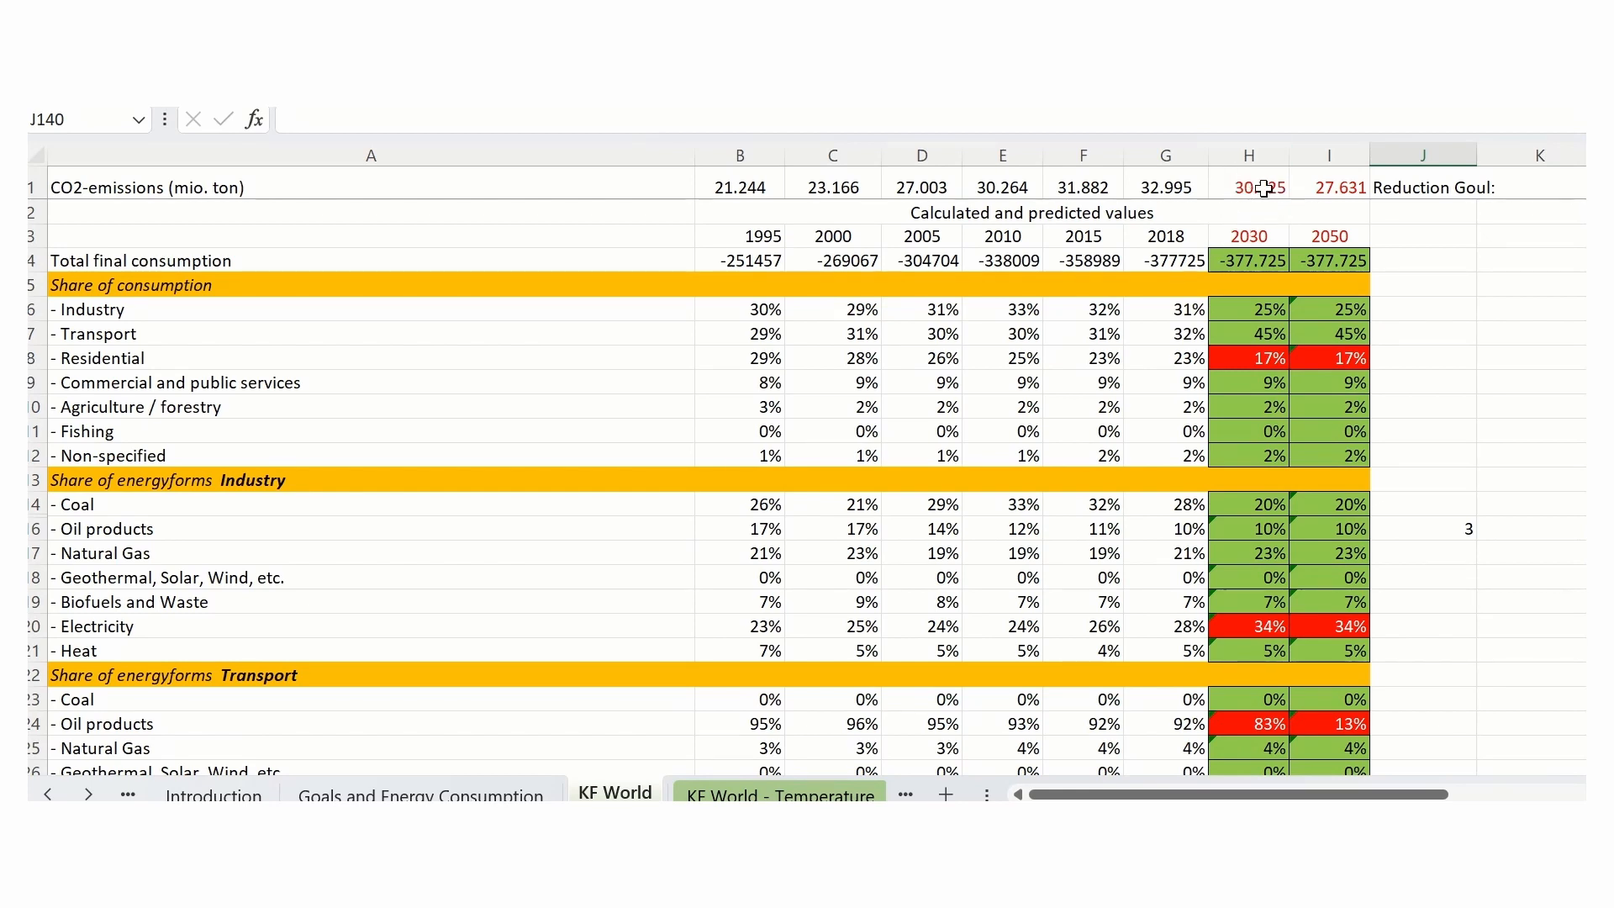
click(757, 794)
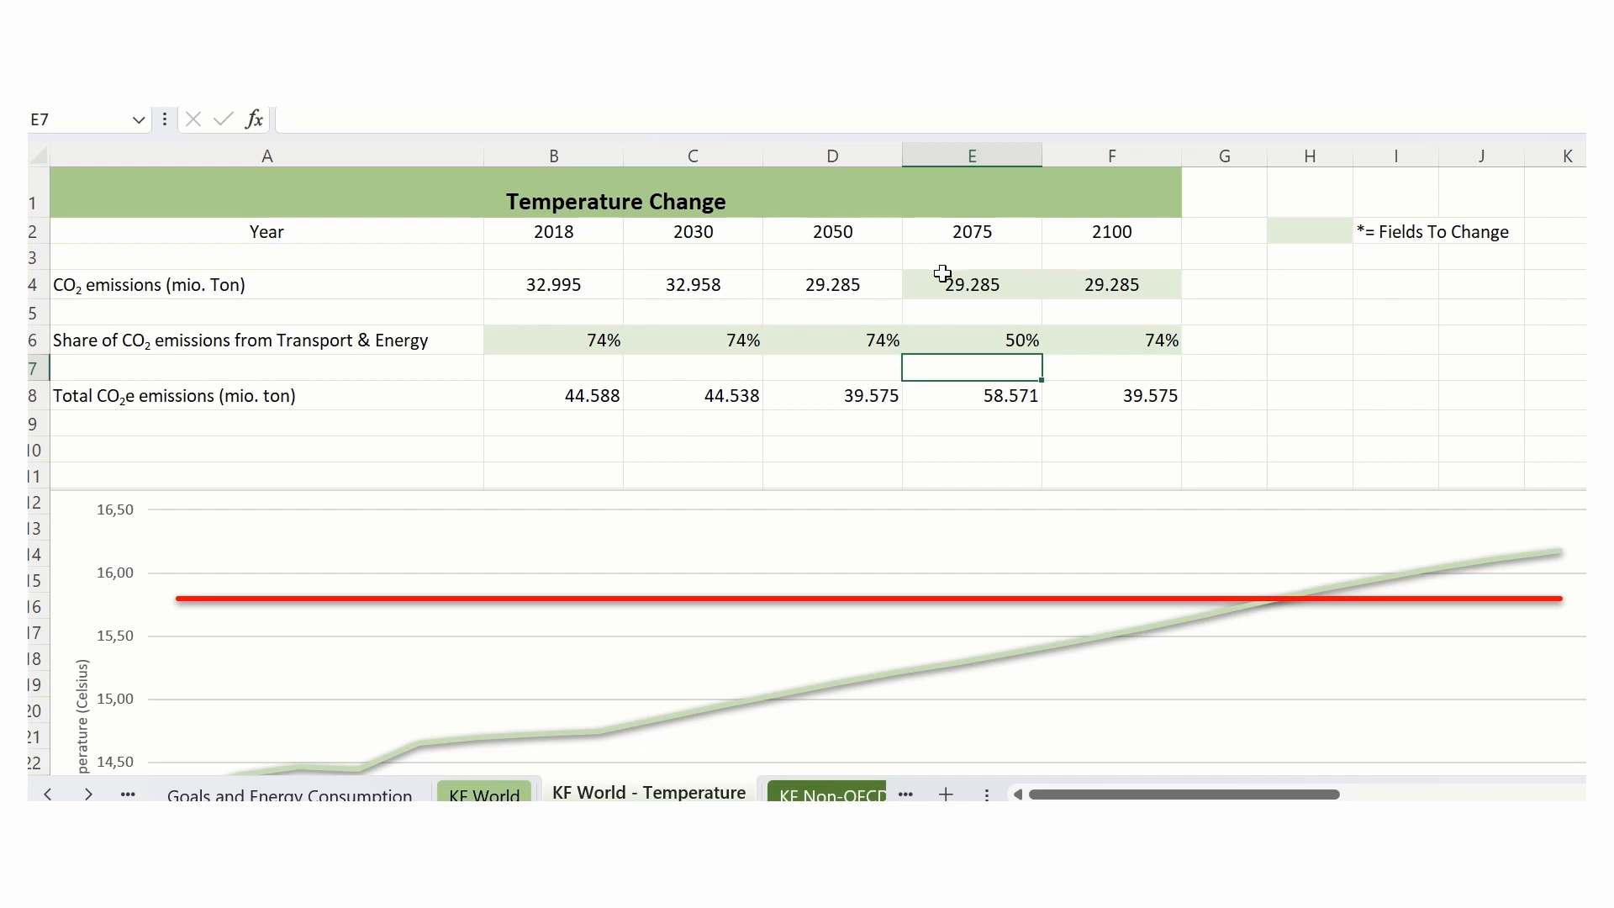
click(980, 284)
click(1112, 287)
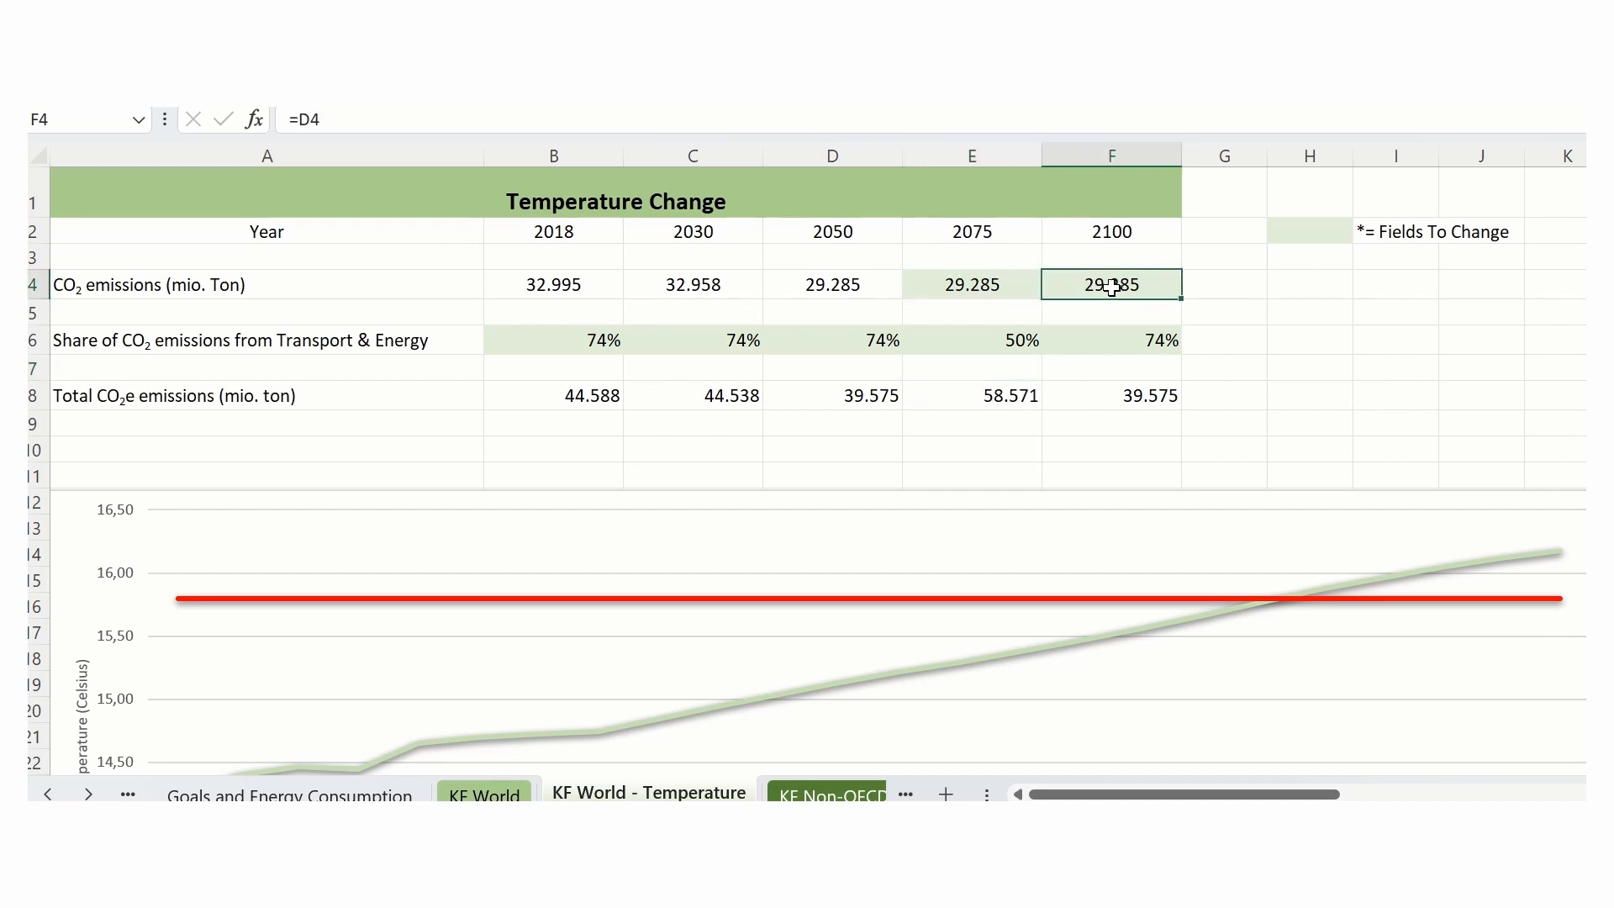
click(1004, 284)
click(1101, 287)
- Set the 2075 share of CO2 emissions from Transport & Energy to 74%
click(1013, 340)
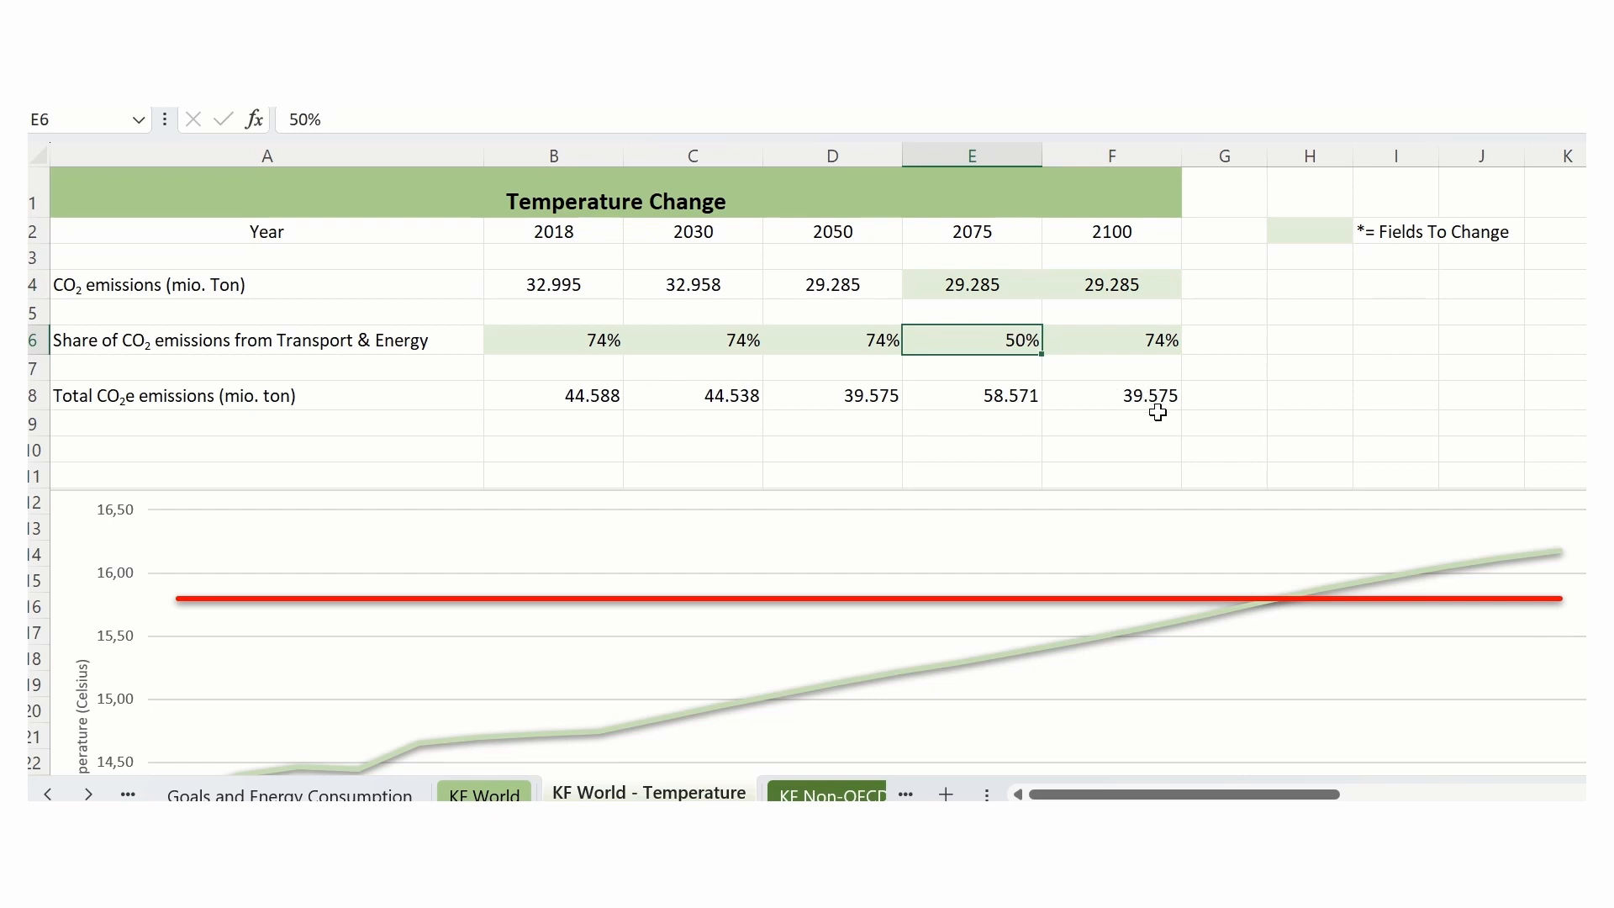
text(74)
key(Return)
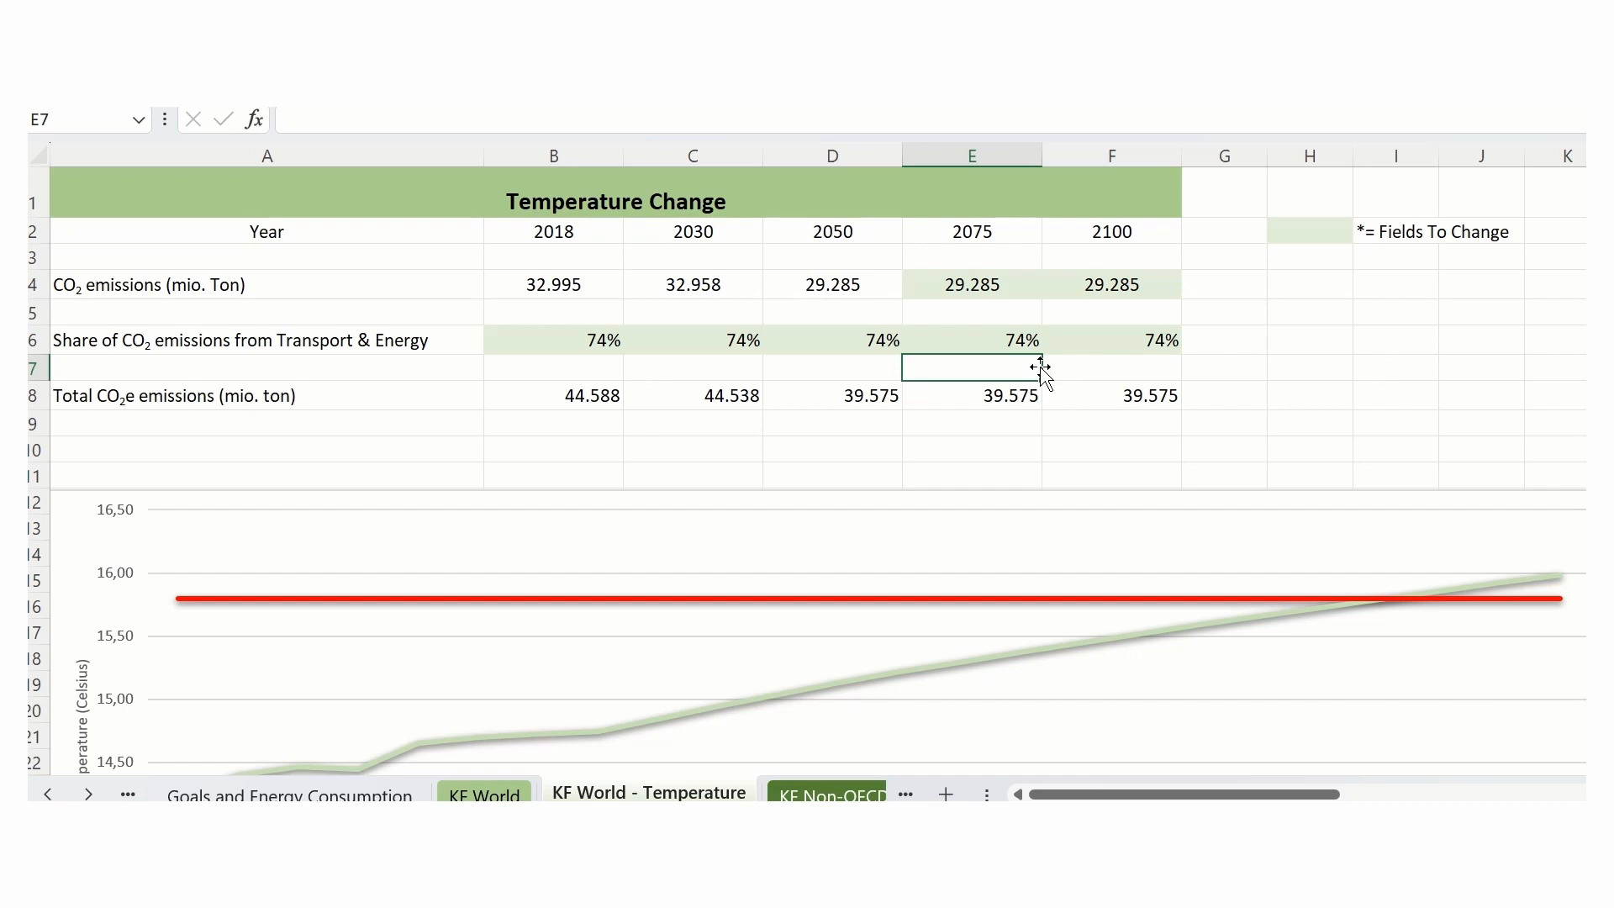
- Examine the temperature curve against the Recommended Temperature Limit in the chart, including the 2045 point, and view the Temperature Calculations below
scroll(1013, 433, down, 1)
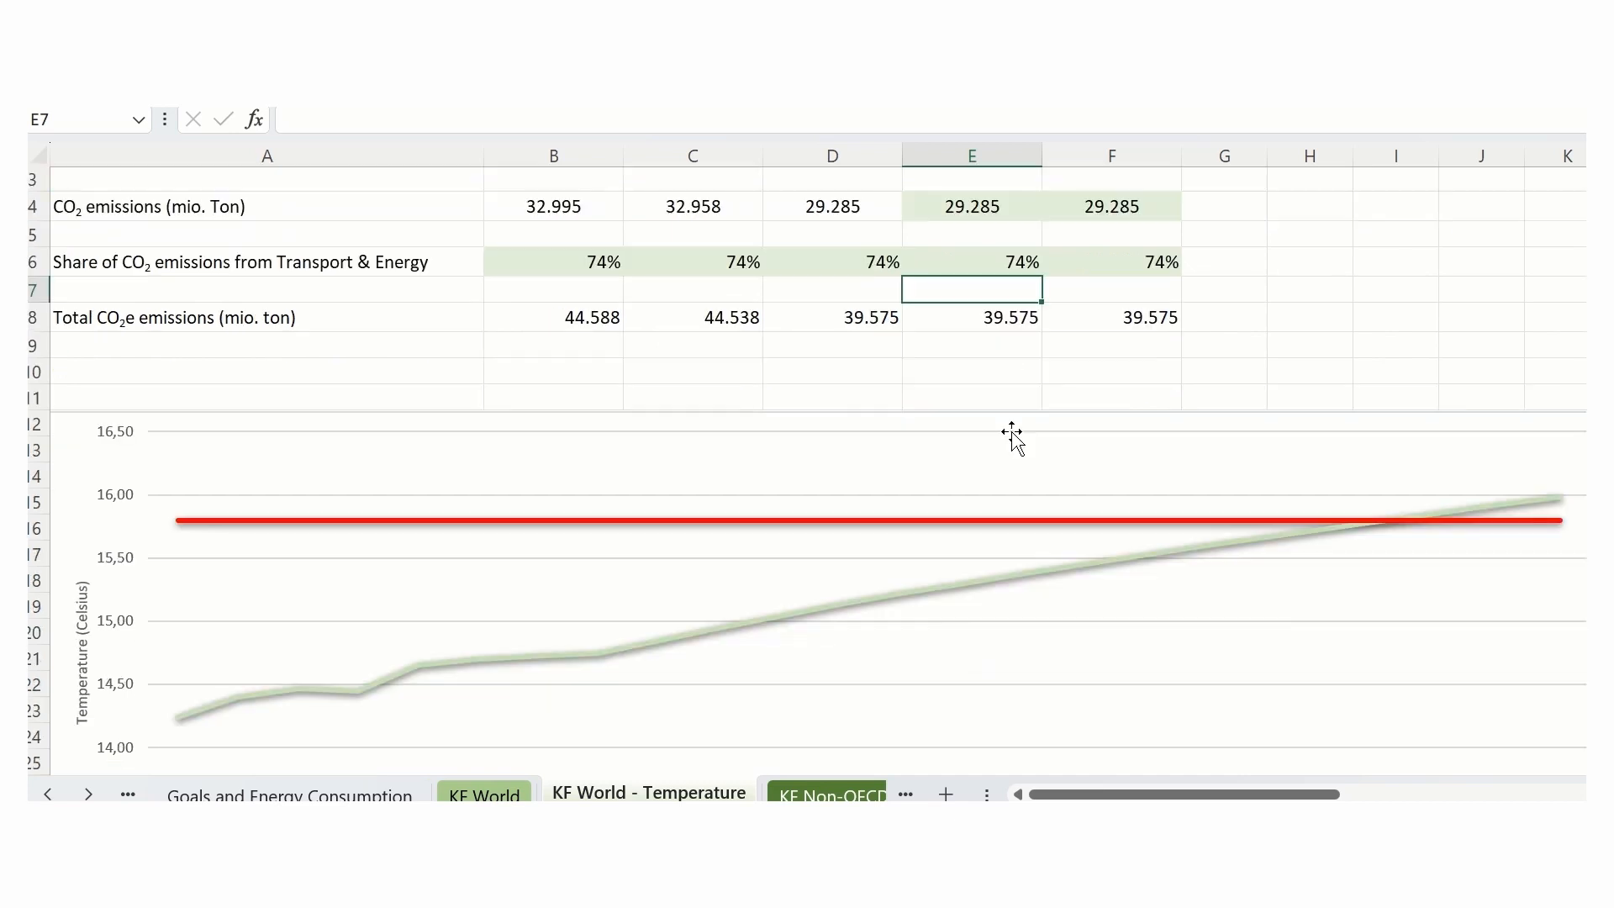
scroll(1013, 432, down, 1)
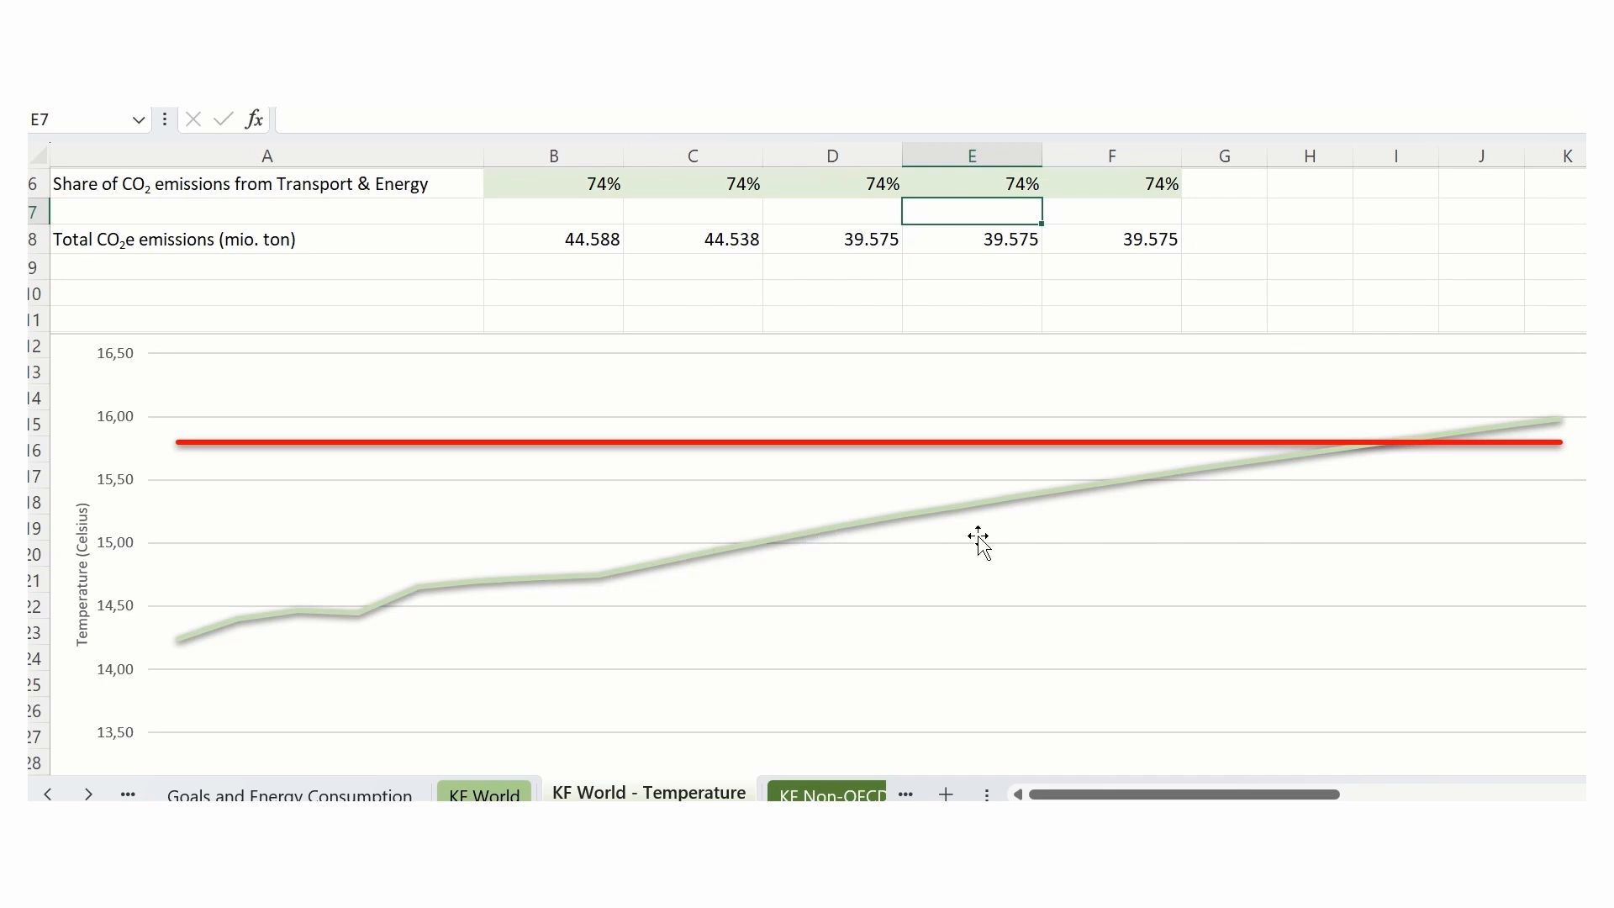
scroll(976, 540, down, 2)
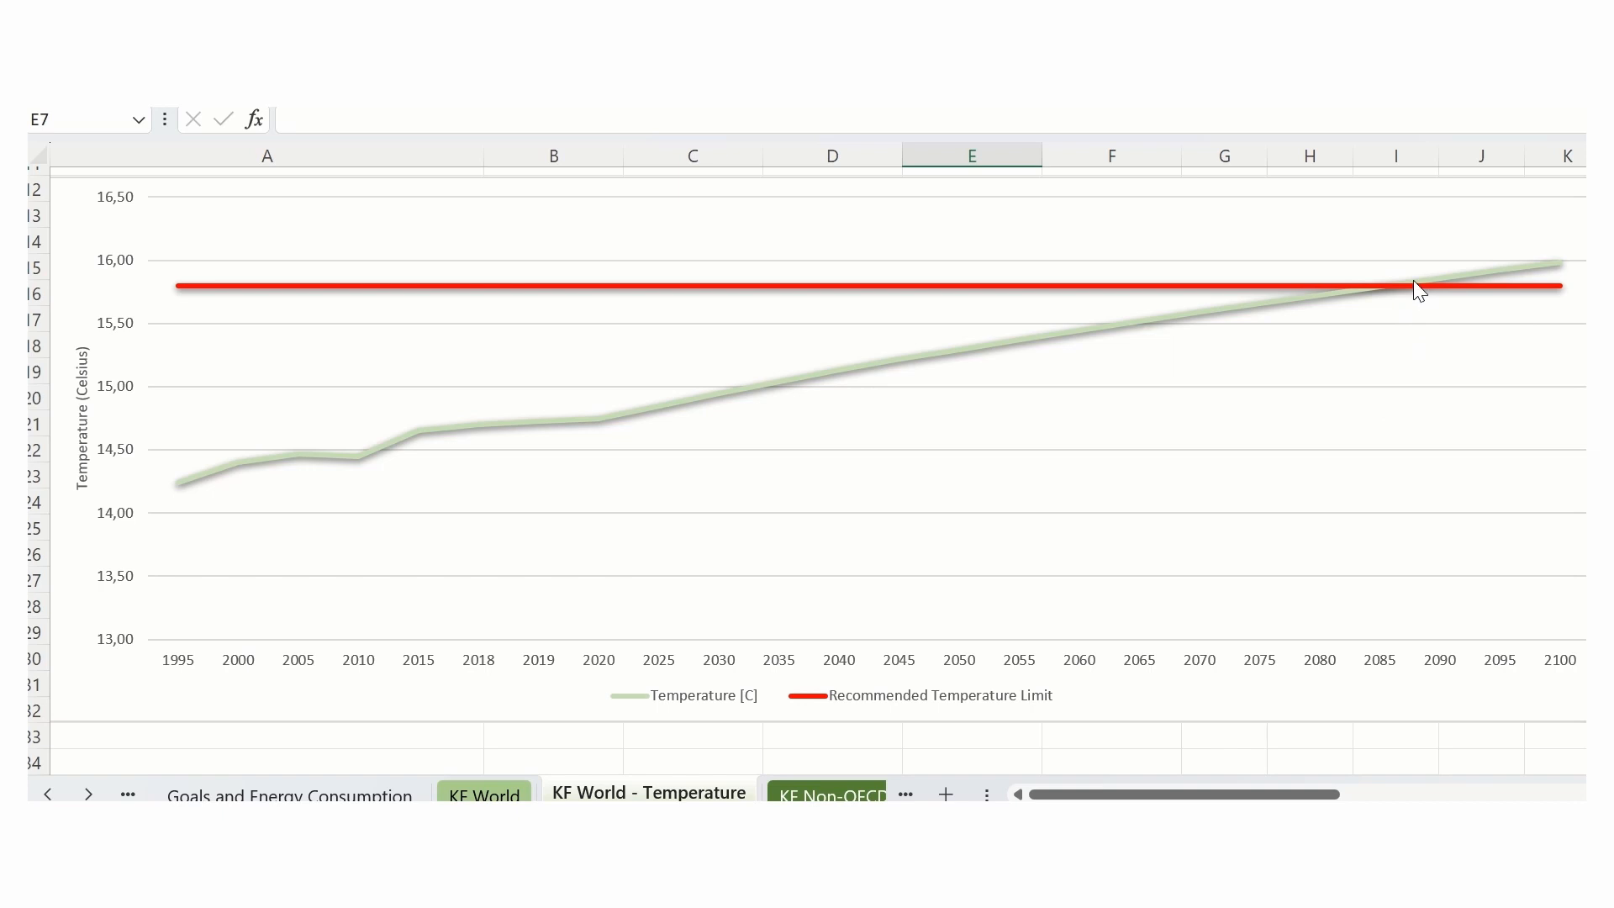
mouse_move(1412, 288)
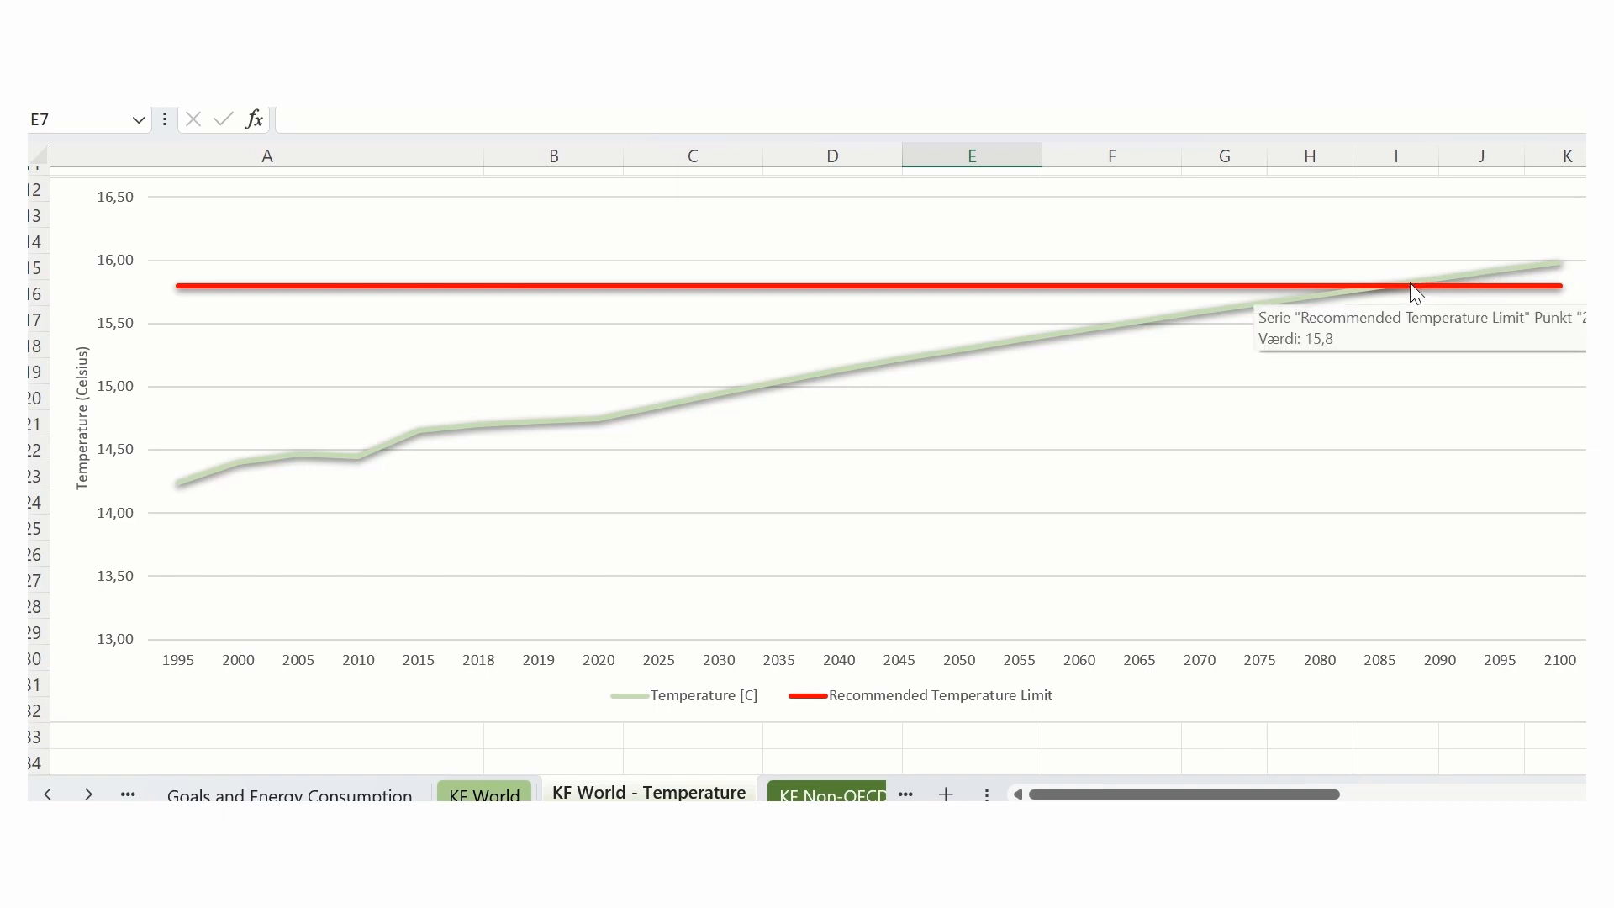
mouse_move(1340, 292)
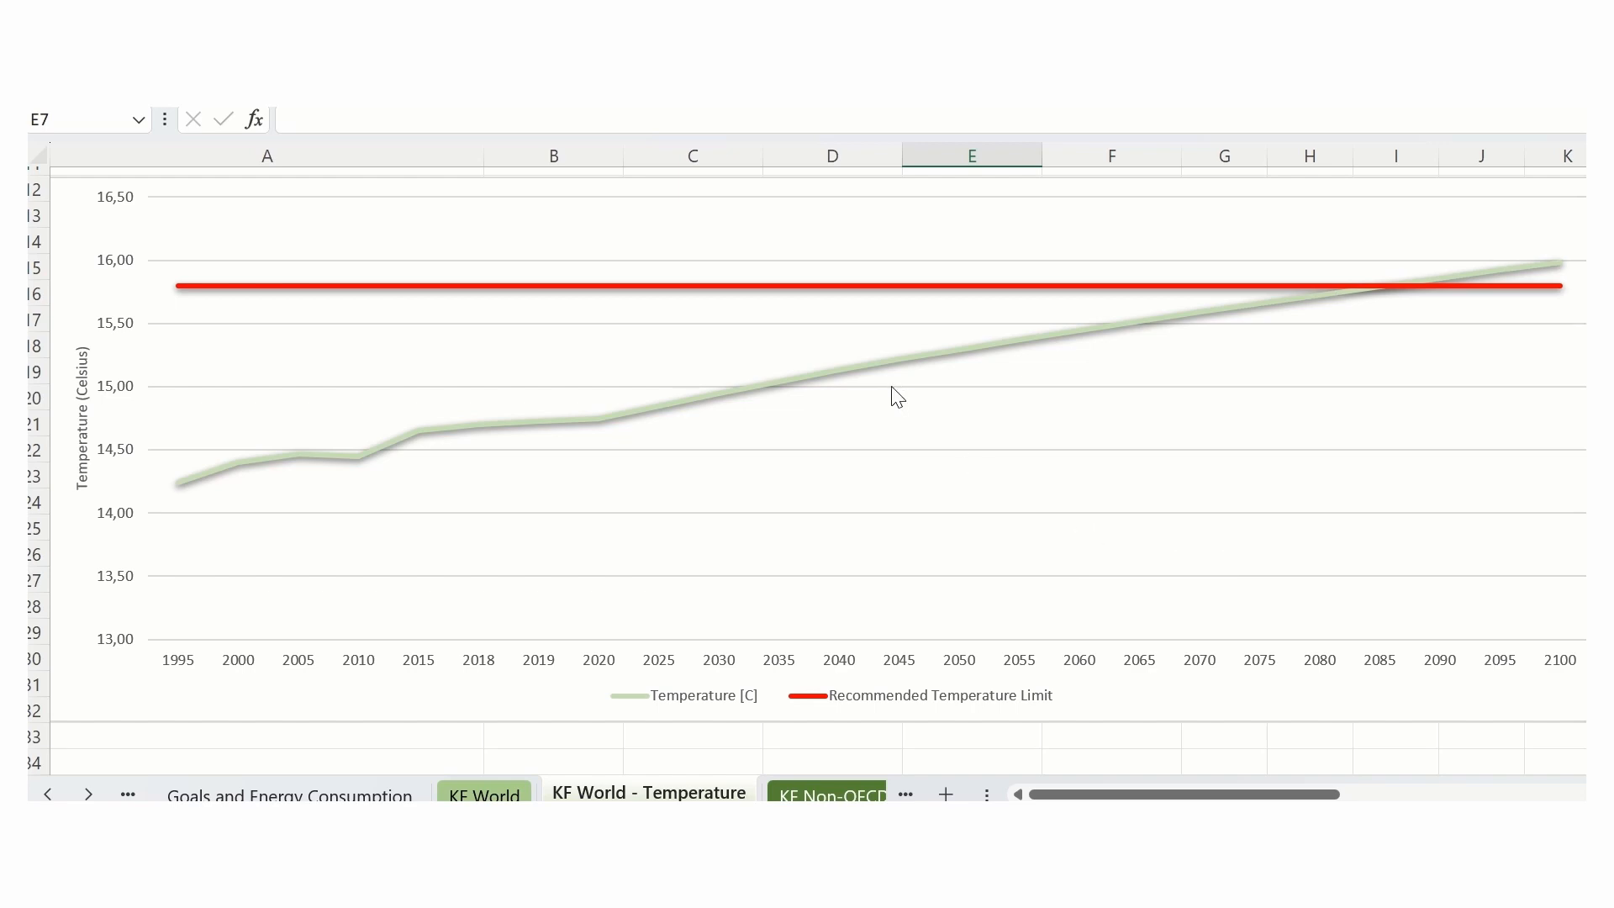
mouse_move(883, 368)
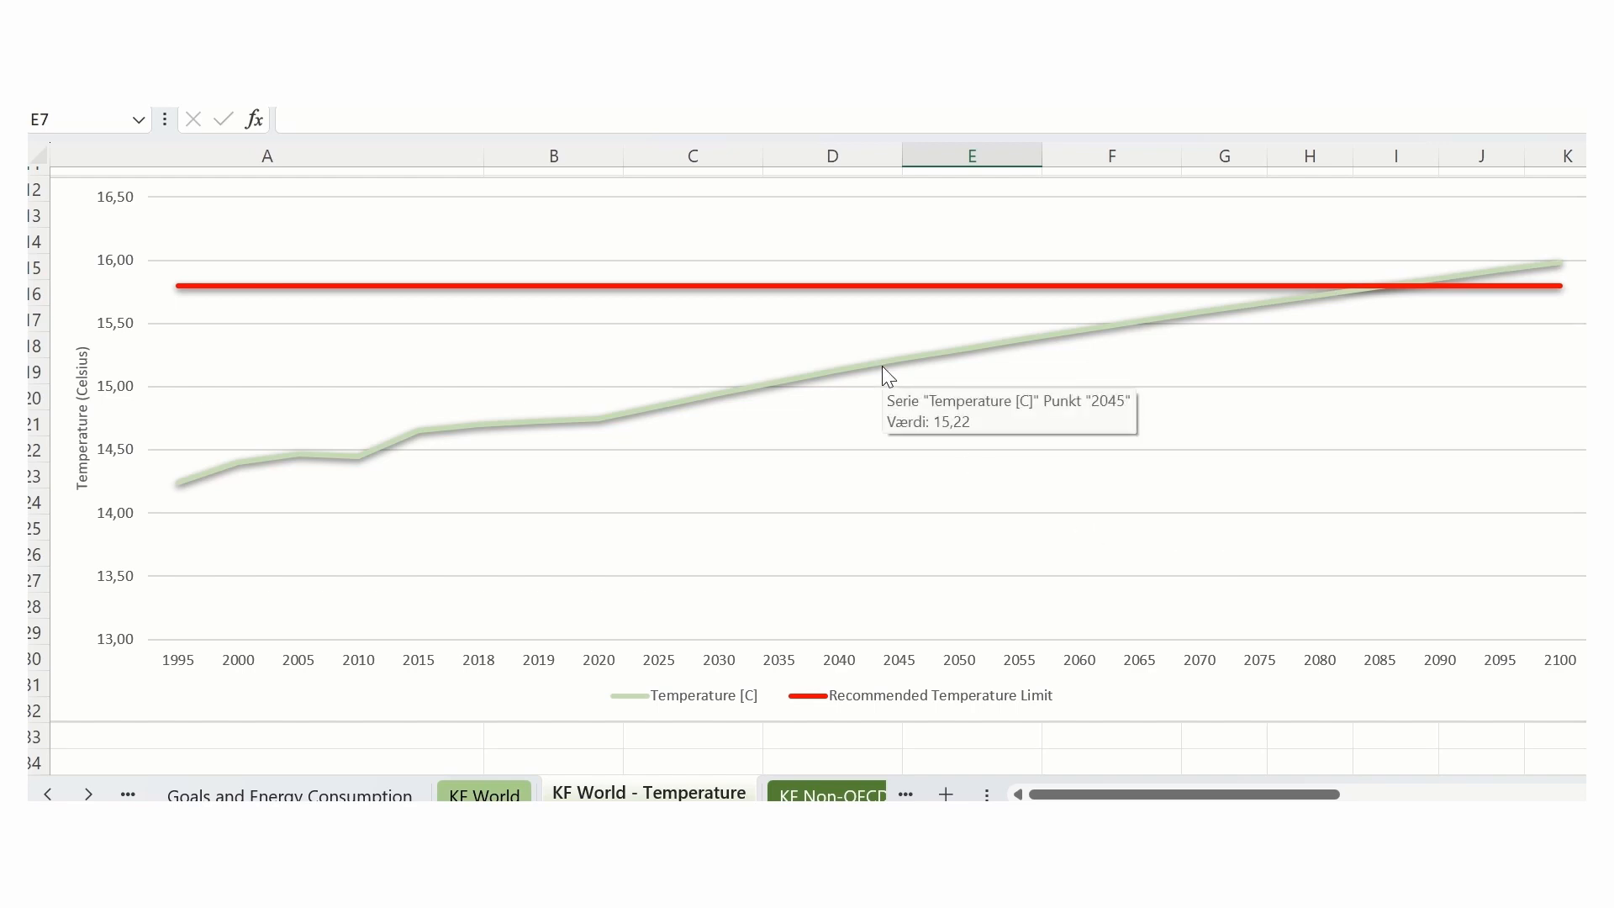
scroll(881, 368, down, 8)
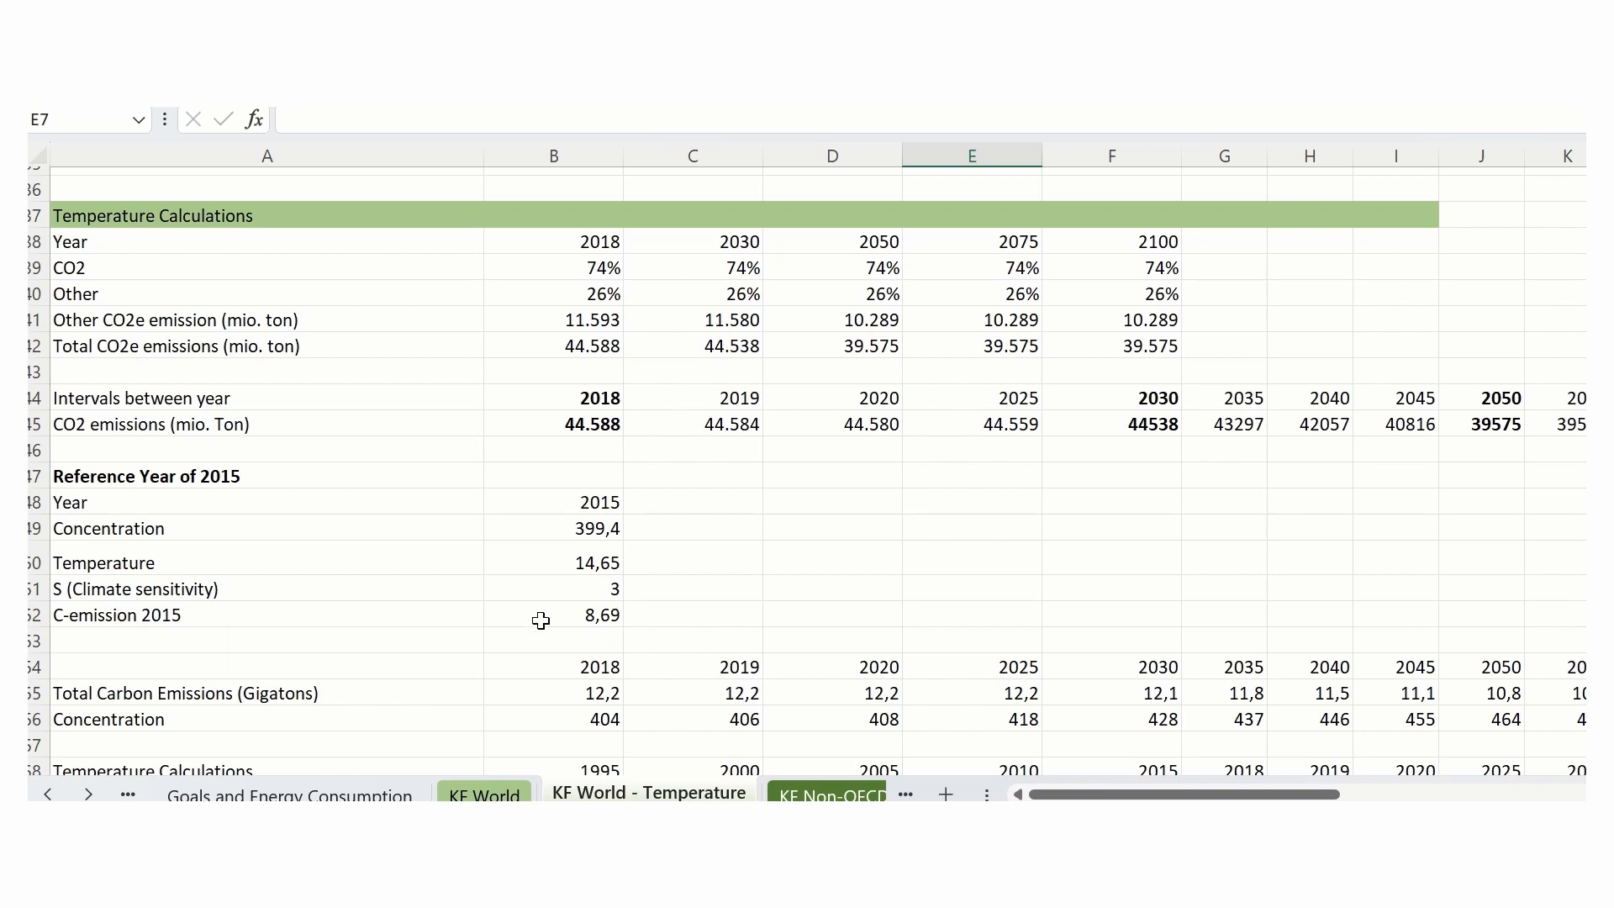
- Inspect the formulas behind the 2035 Concentration and the 2018 Temperature [C] in the temperature calculations
scroll(609, 619, down, 2)
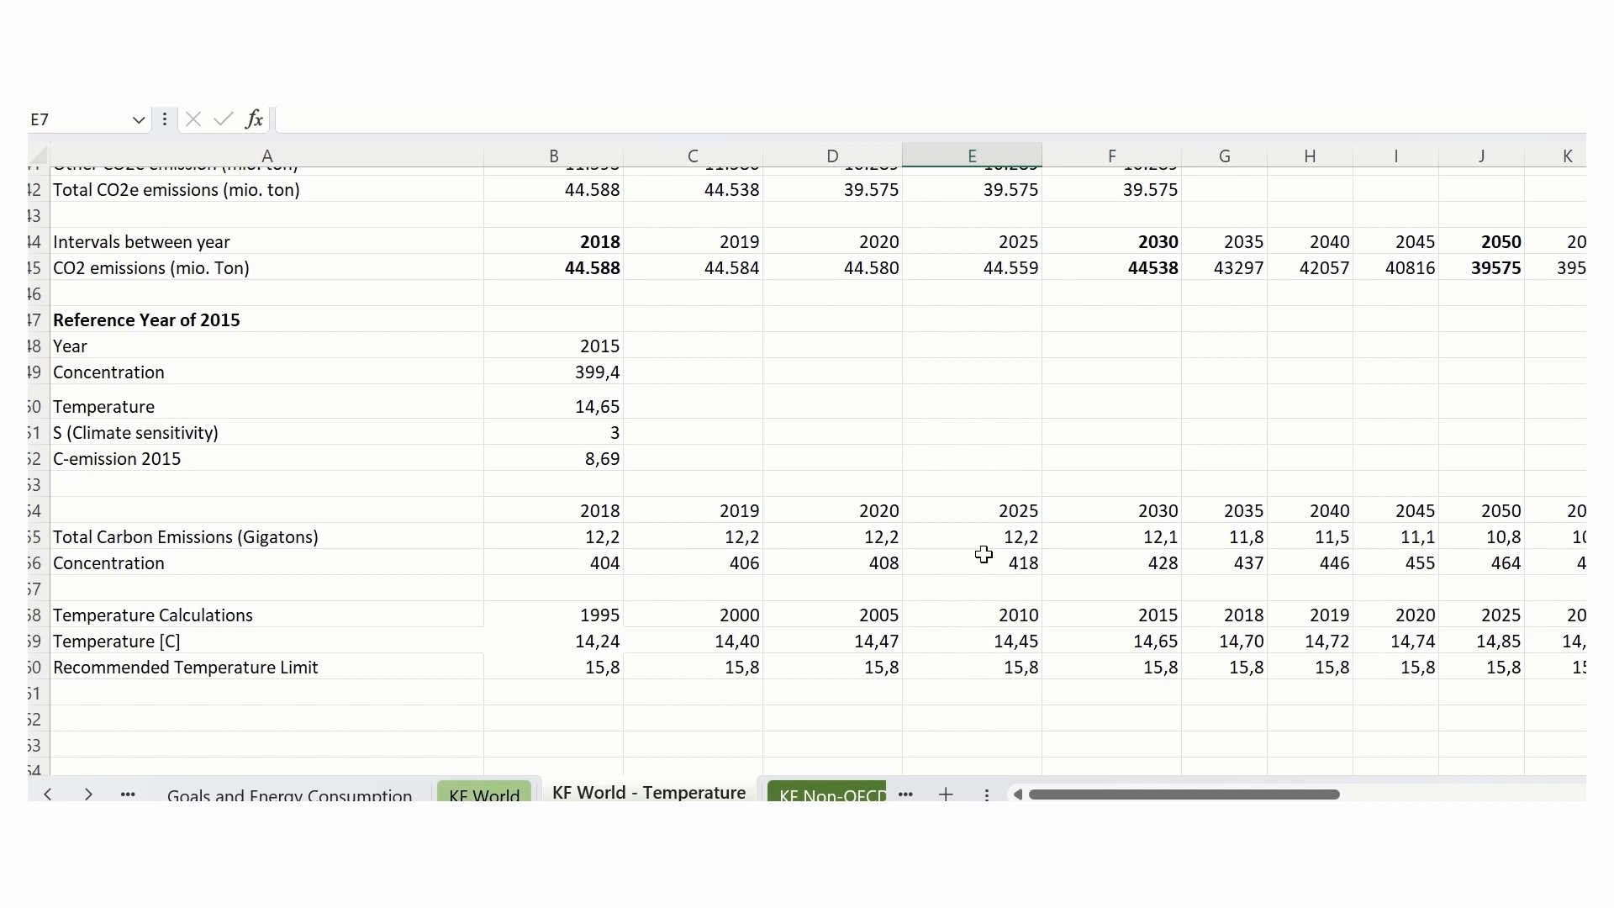
click(1250, 563)
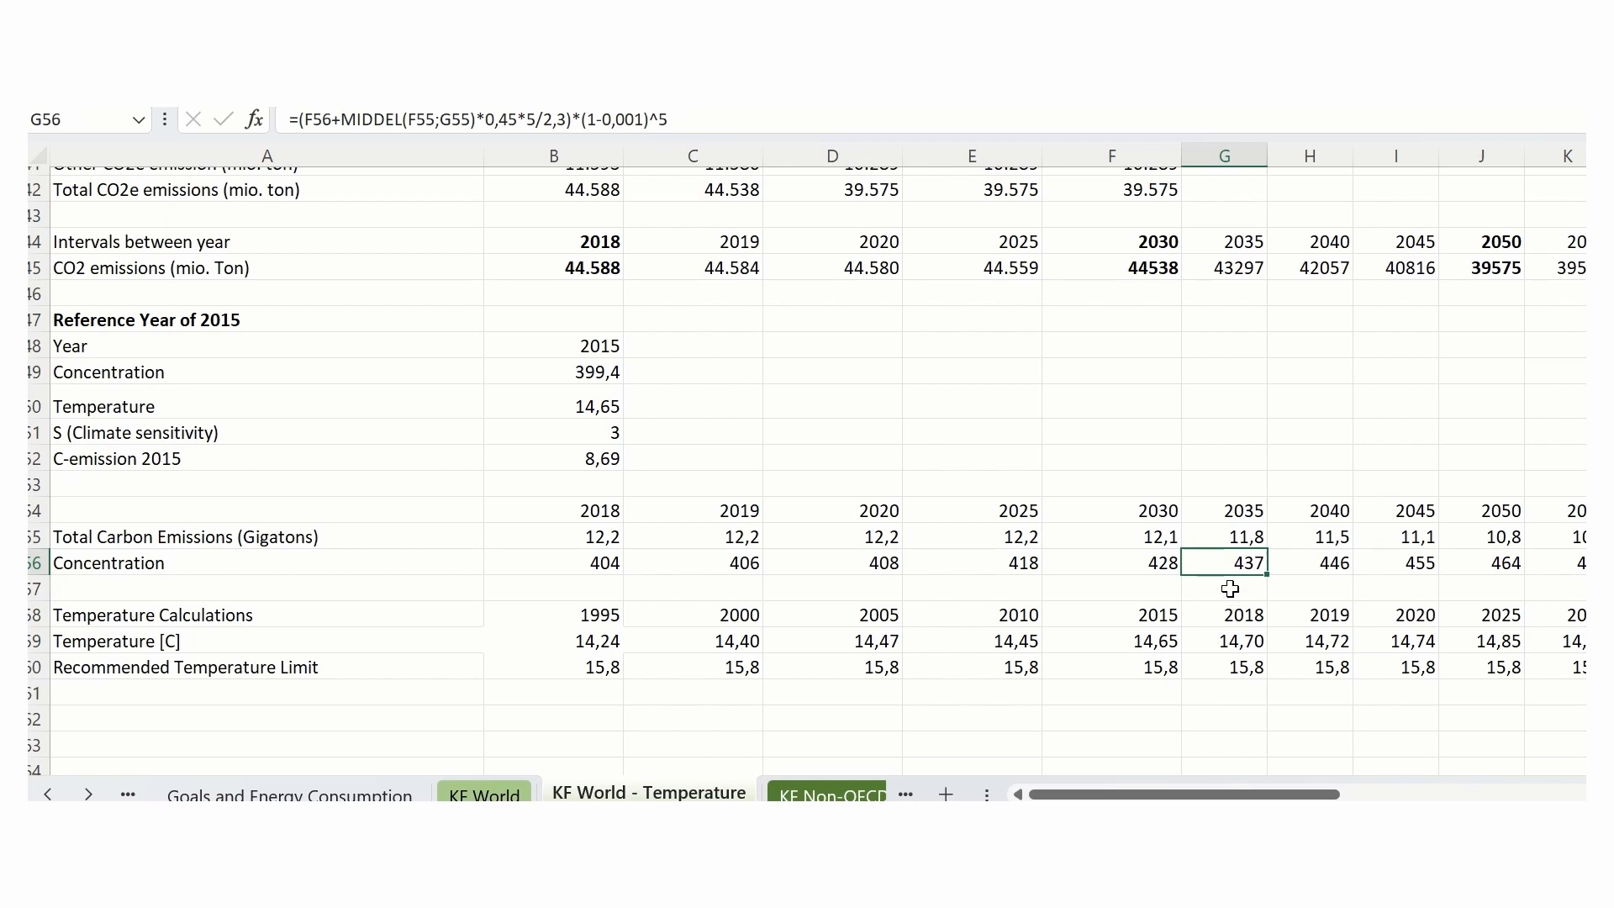
click(1233, 641)
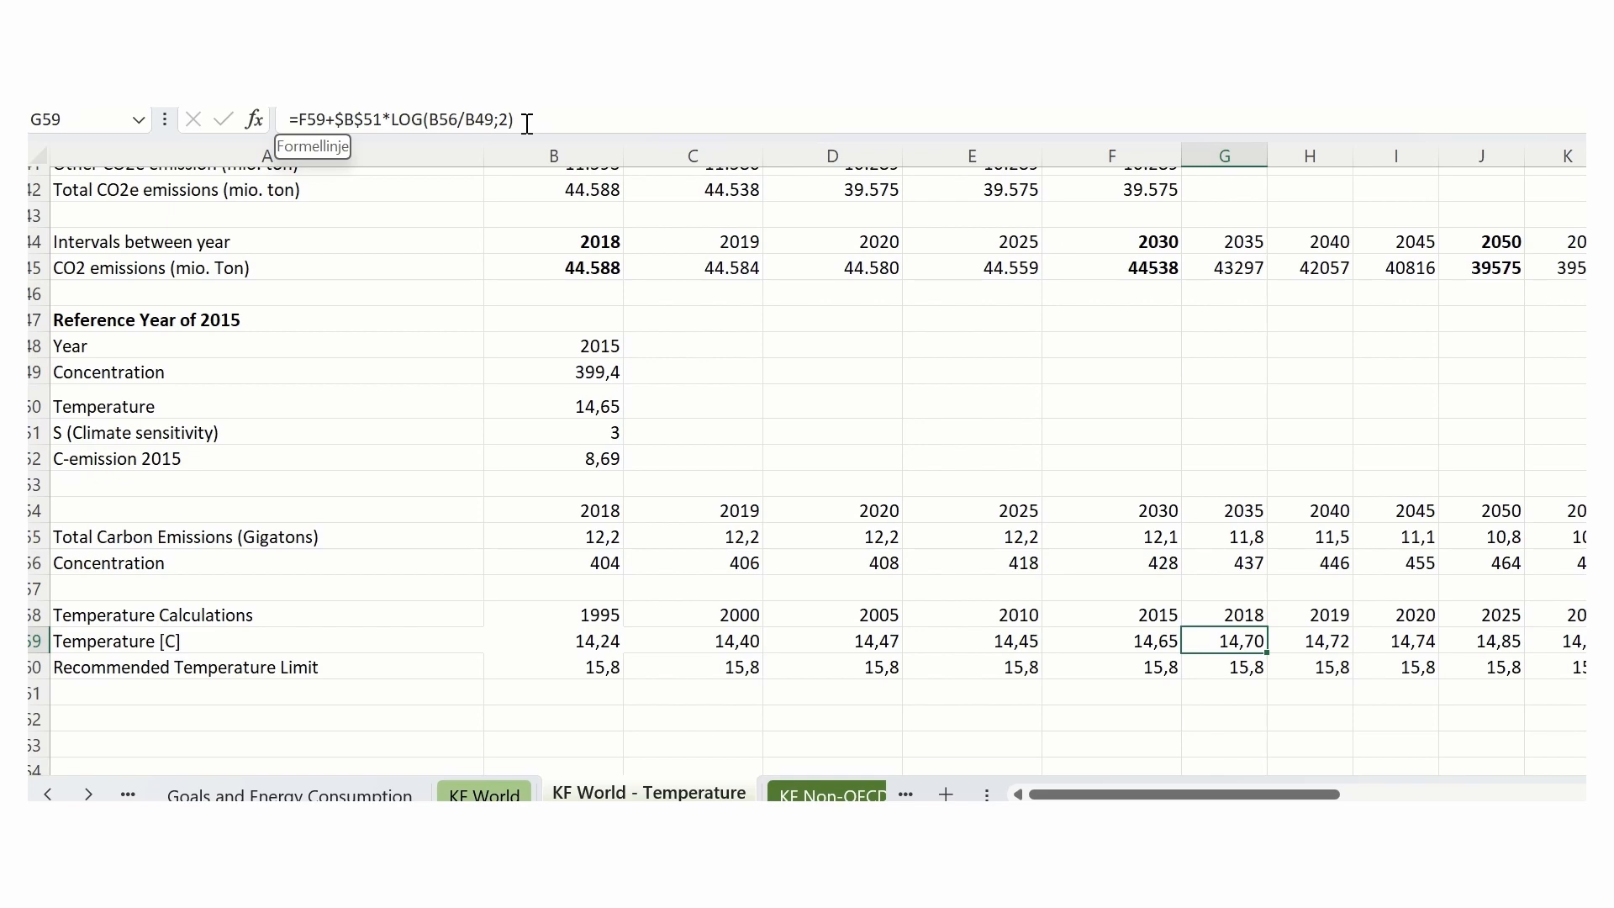
- Compare the chart's temperature curve with the calculation inputs, then read its 2075 point and the Recommended Temperature Limit at 2065
scroll(678, 498, up, 6)
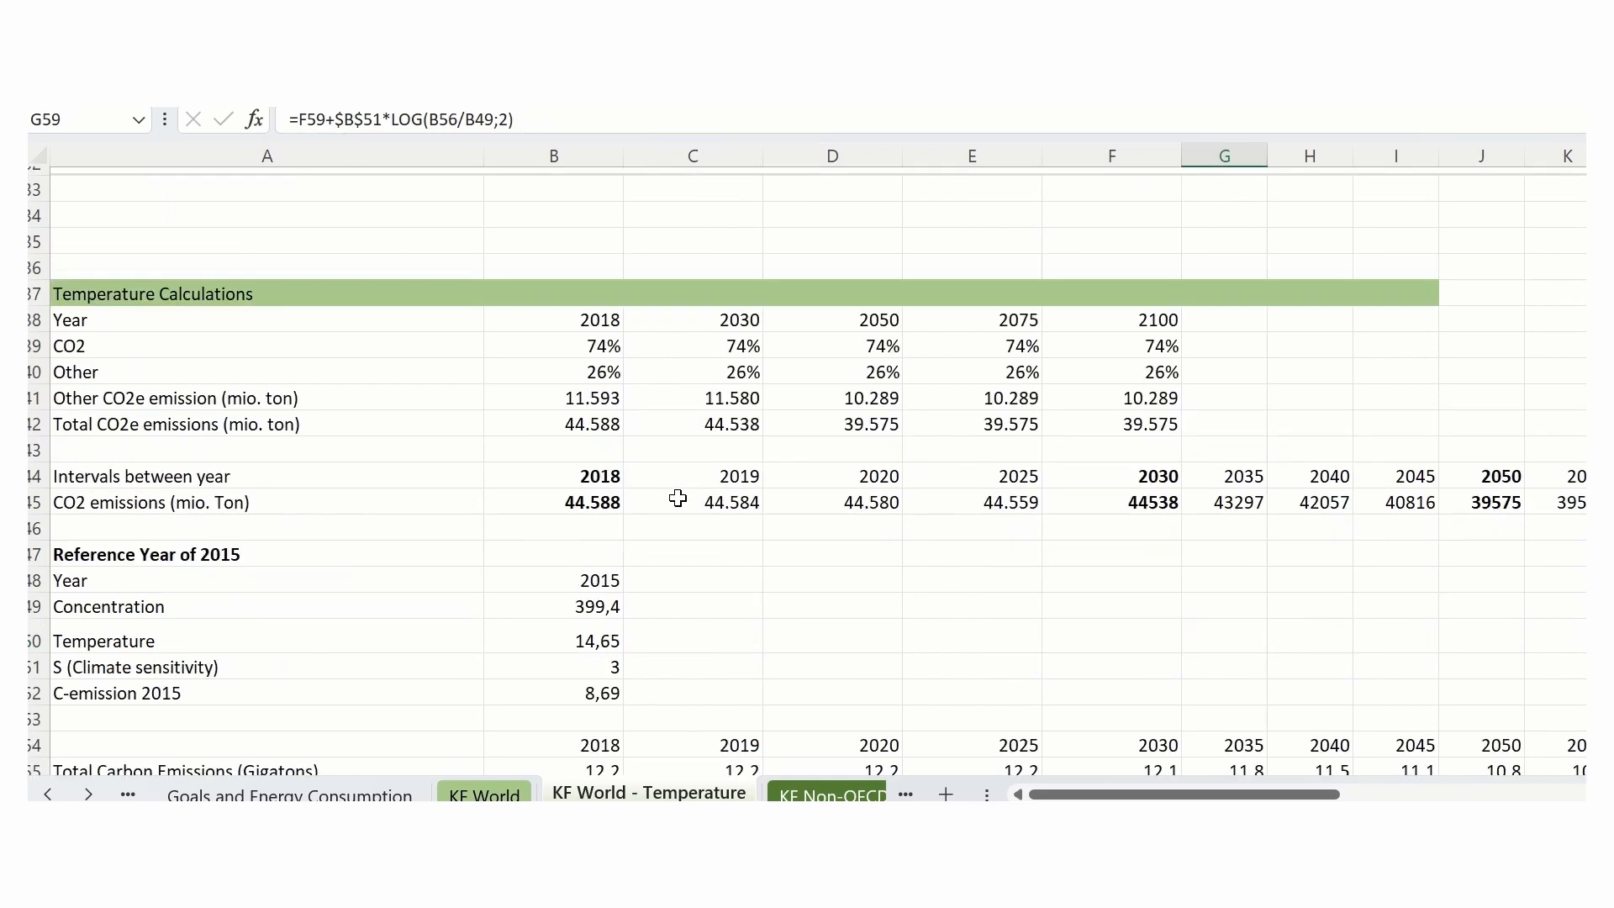
scroll(677, 499, up, 5)
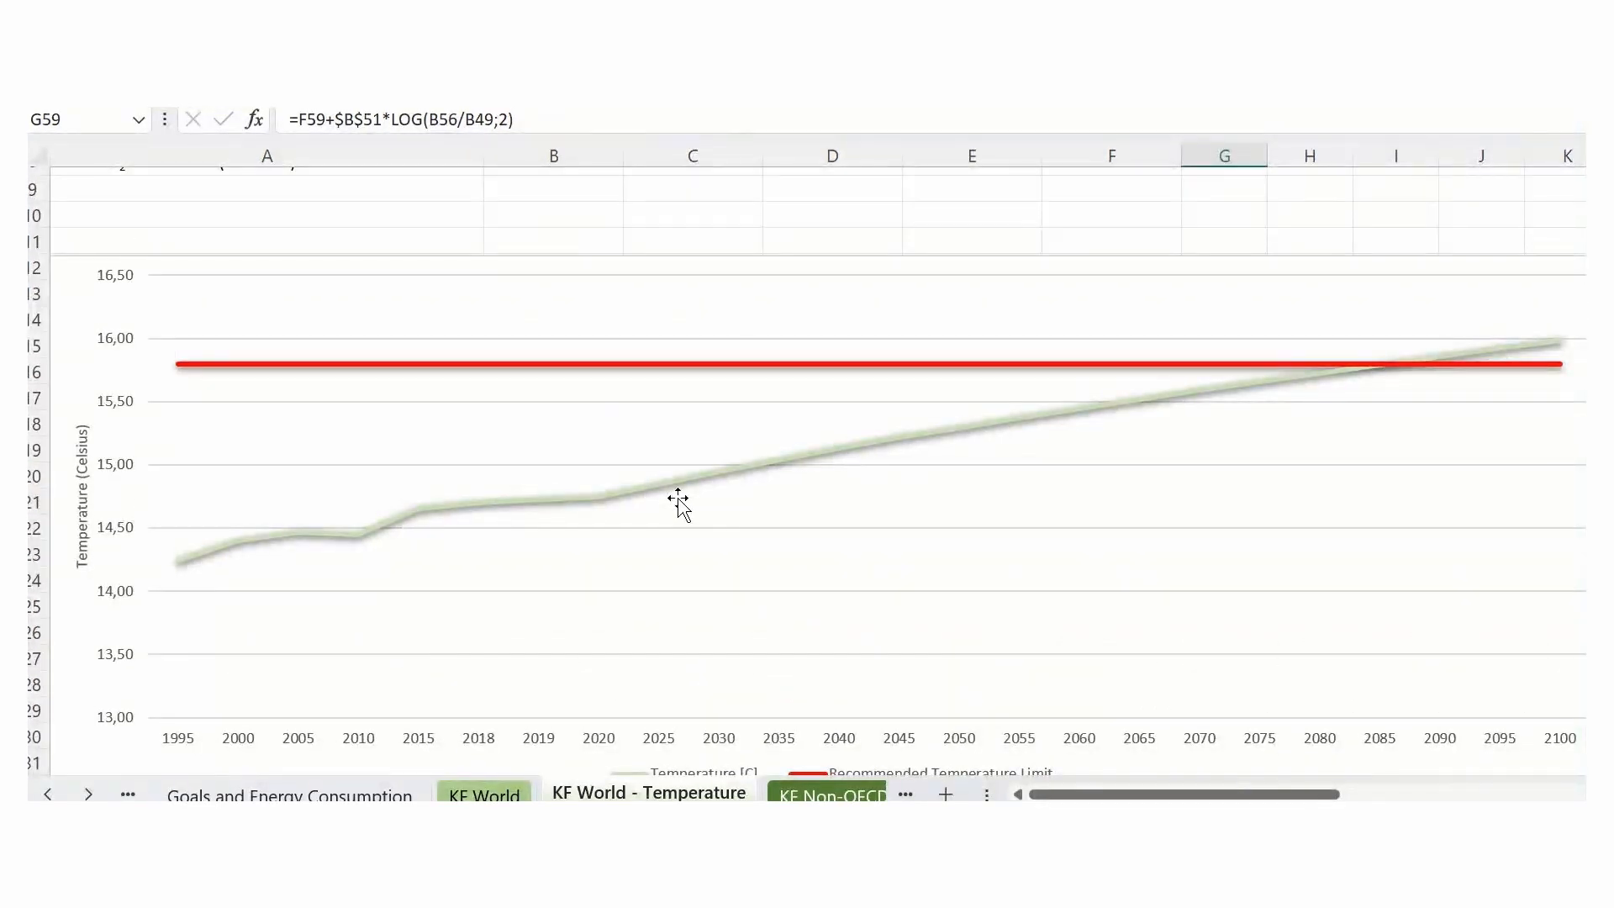
scroll(677, 498, down, 8)
scroll(677, 498, down, 1)
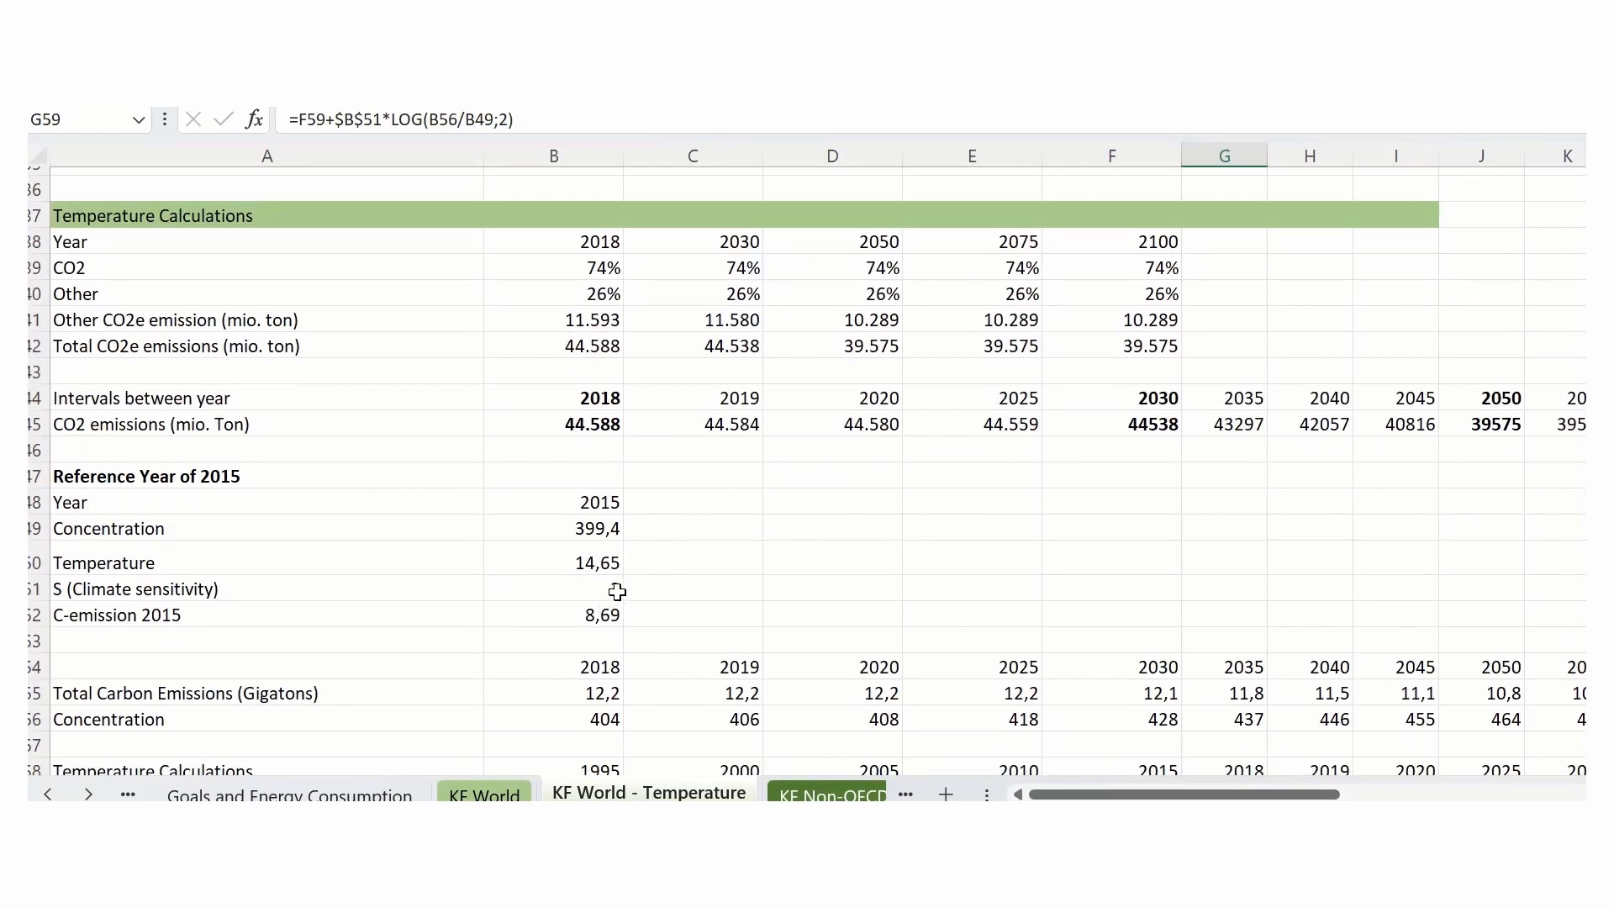
scroll(533, 493, up, 9)
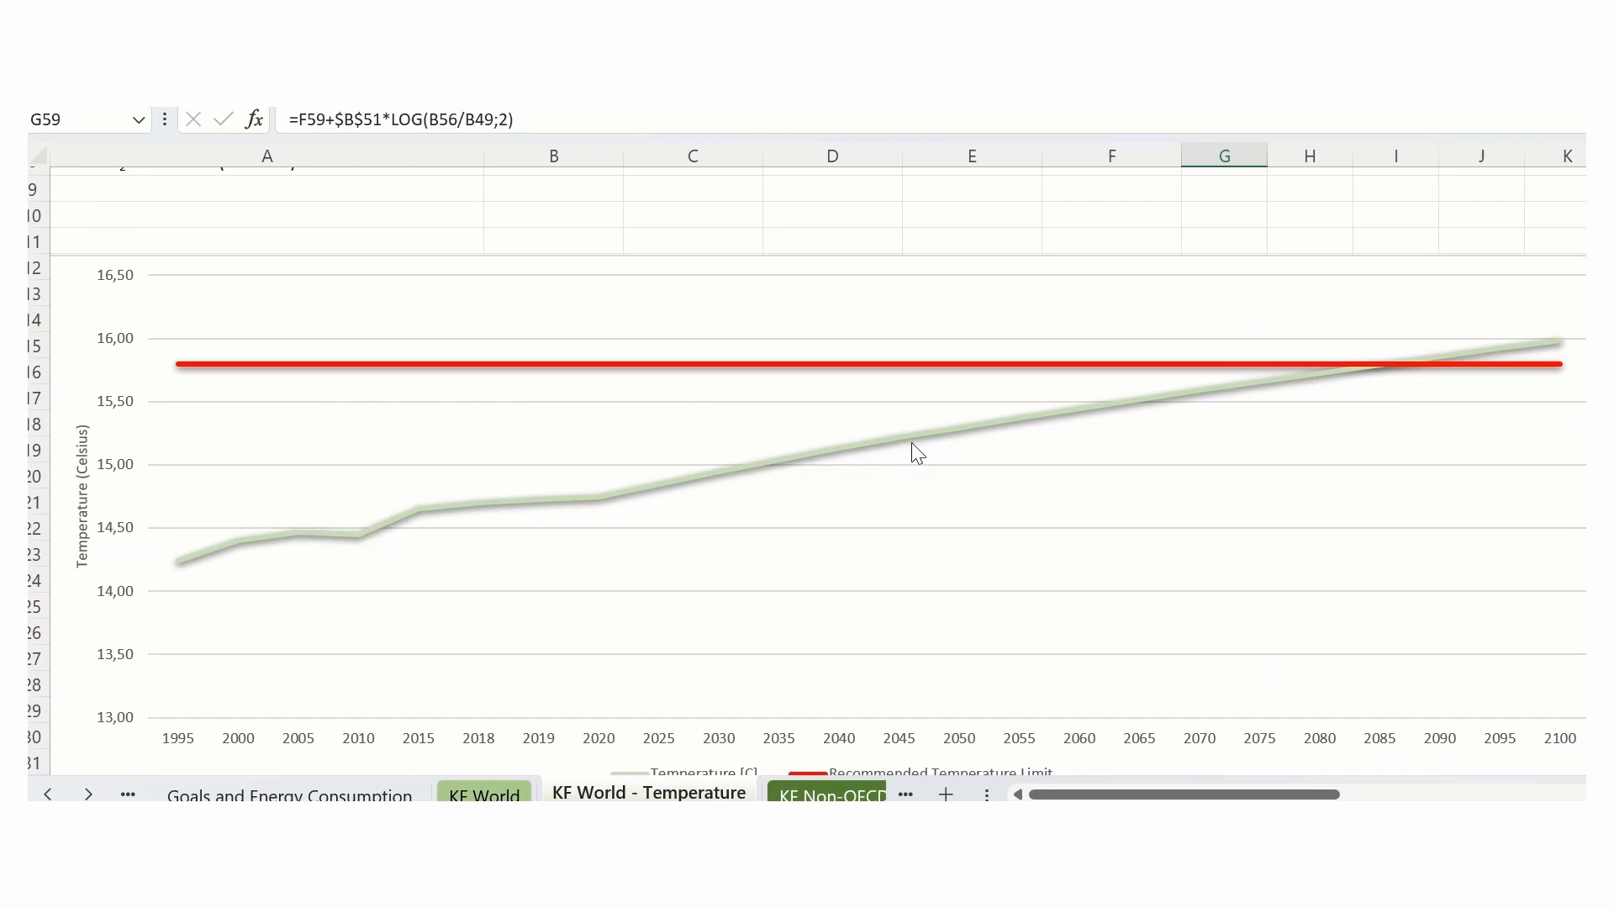
mouse_move(1264, 383)
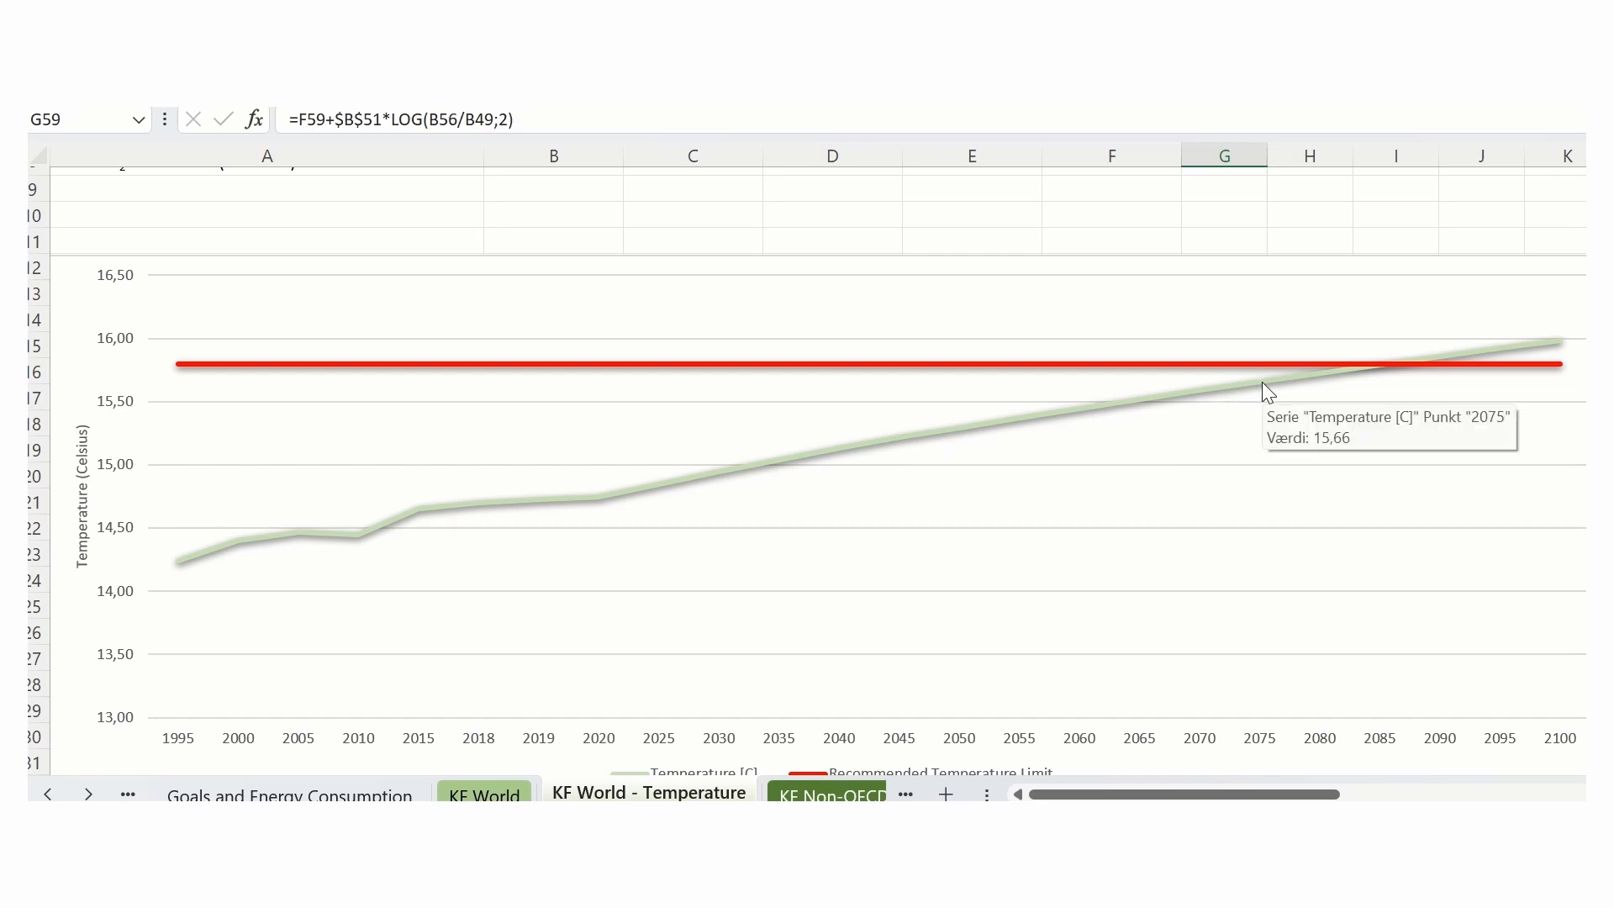
mouse_move(1191, 396)
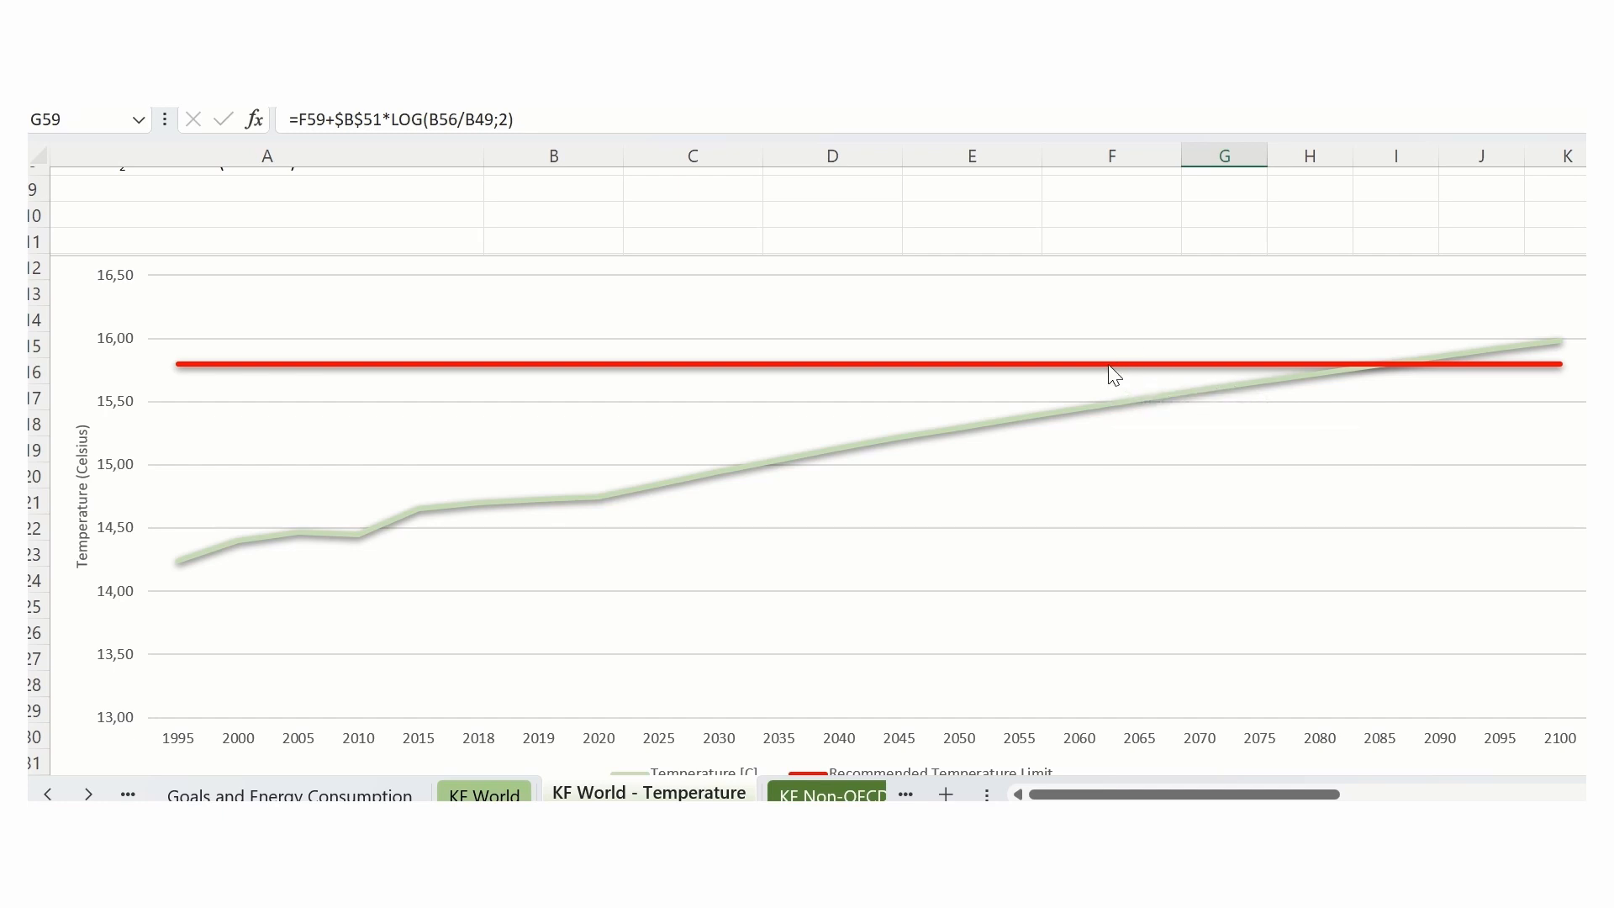
mouse_move(1106, 364)
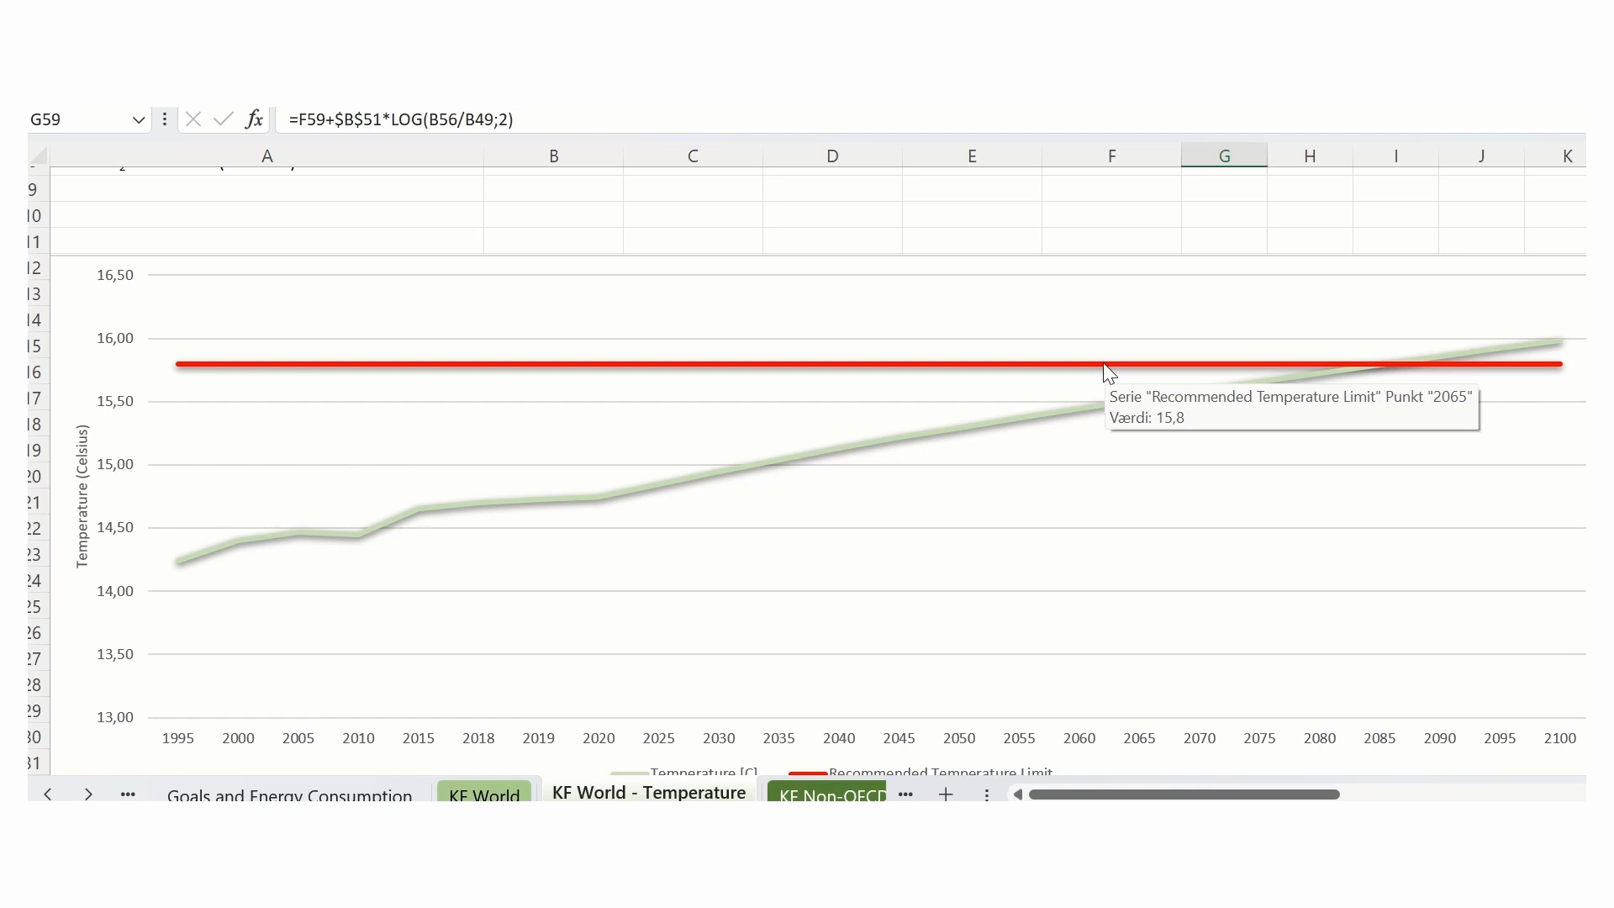
- Open the KF Non-OECD total sheet and review its CO2 emissions, consumption shares and energy form shares
click(88, 794)
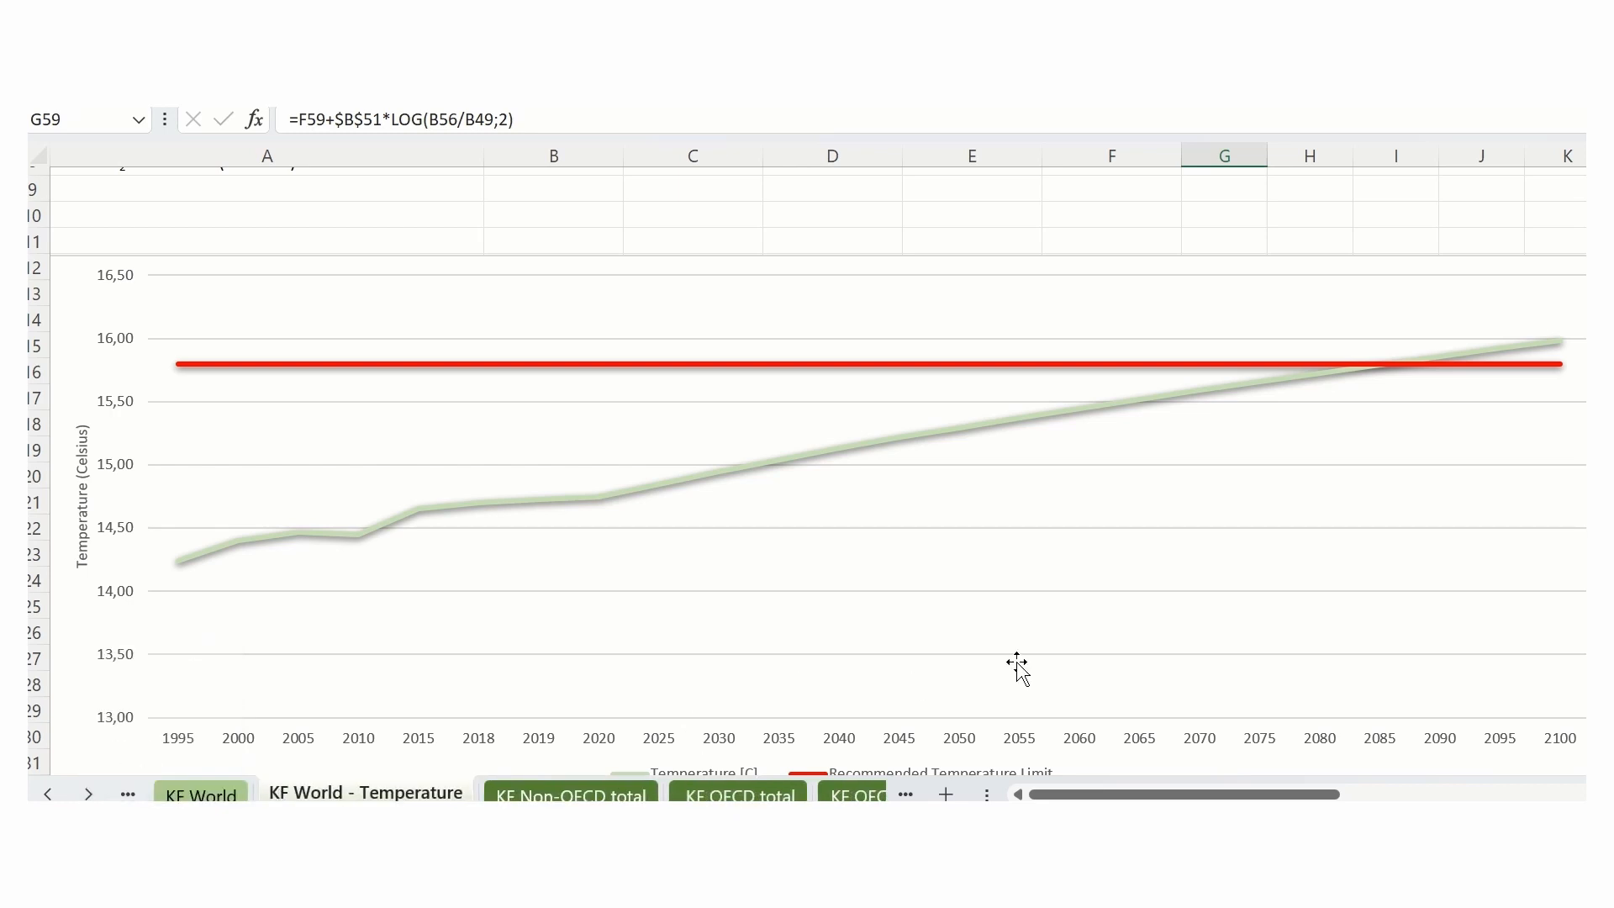
click(582, 794)
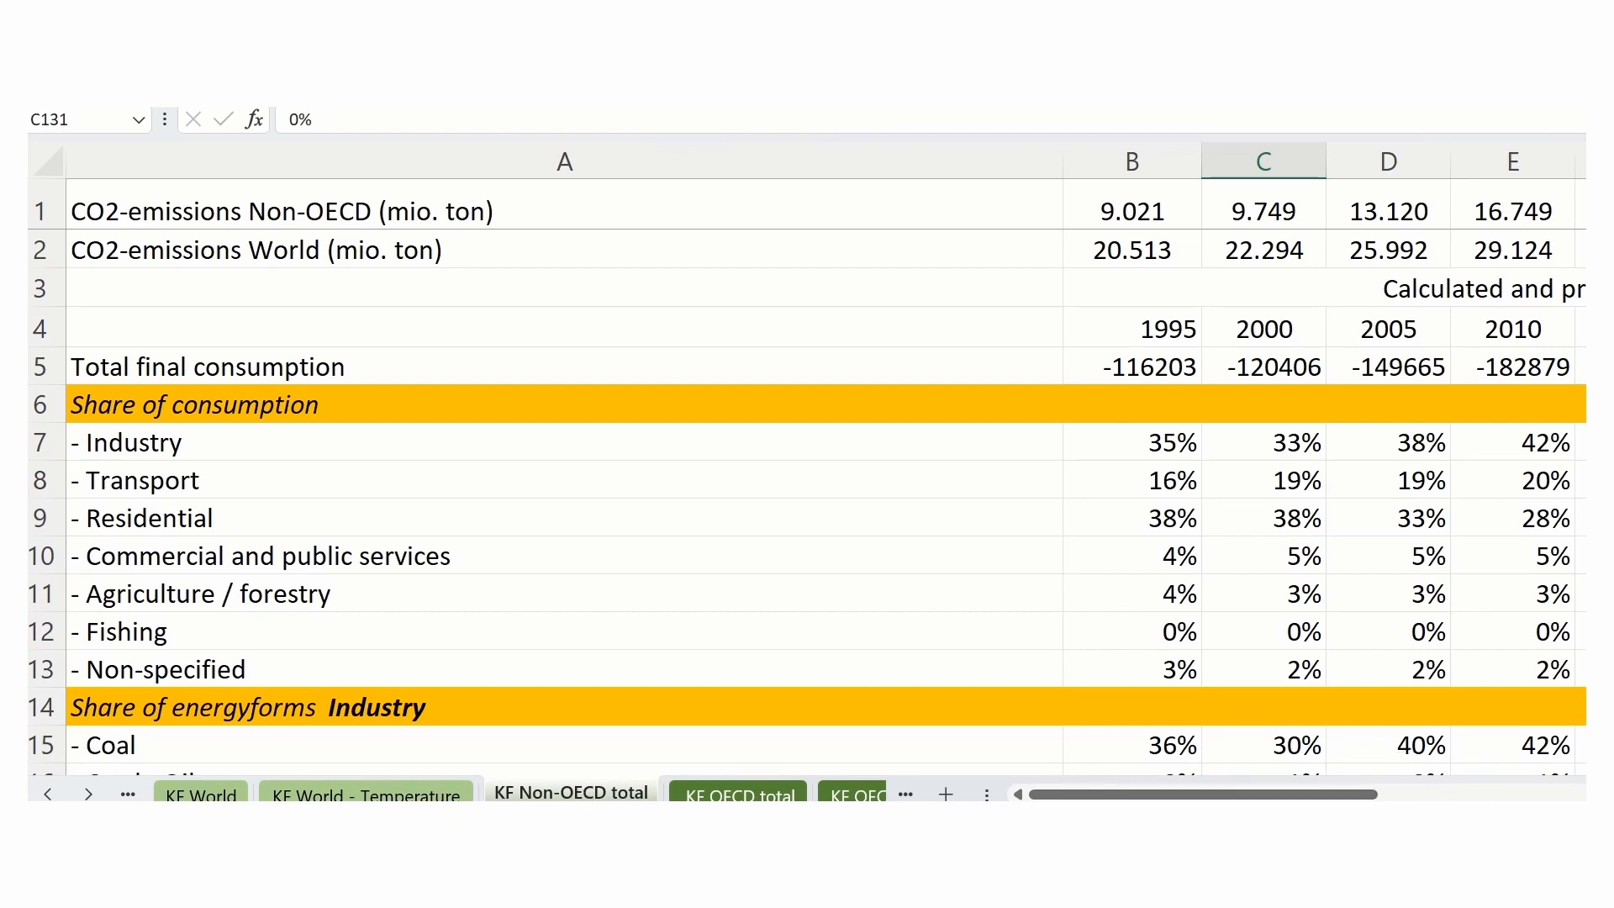
ctrl+scroll(1271, 598, down, 5)
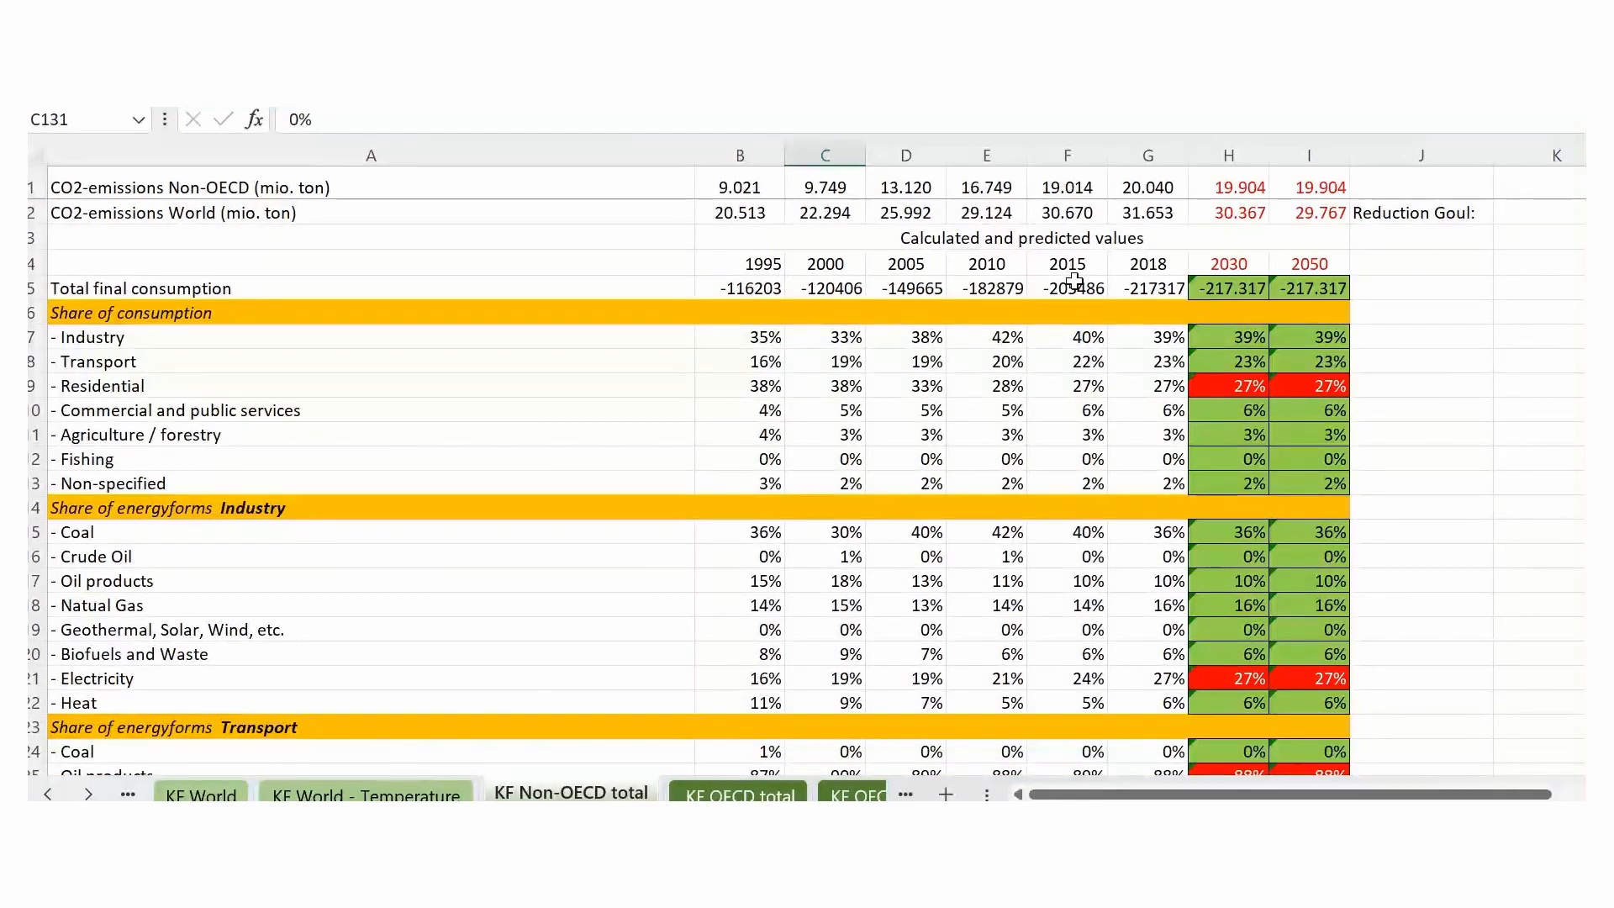
scroll(1437, 572, down, 7)
scroll(1438, 584, up, 7)
- Return to the KF World sheet and review its consumption shares and the Industry and Transport energy forms
click(201, 794)
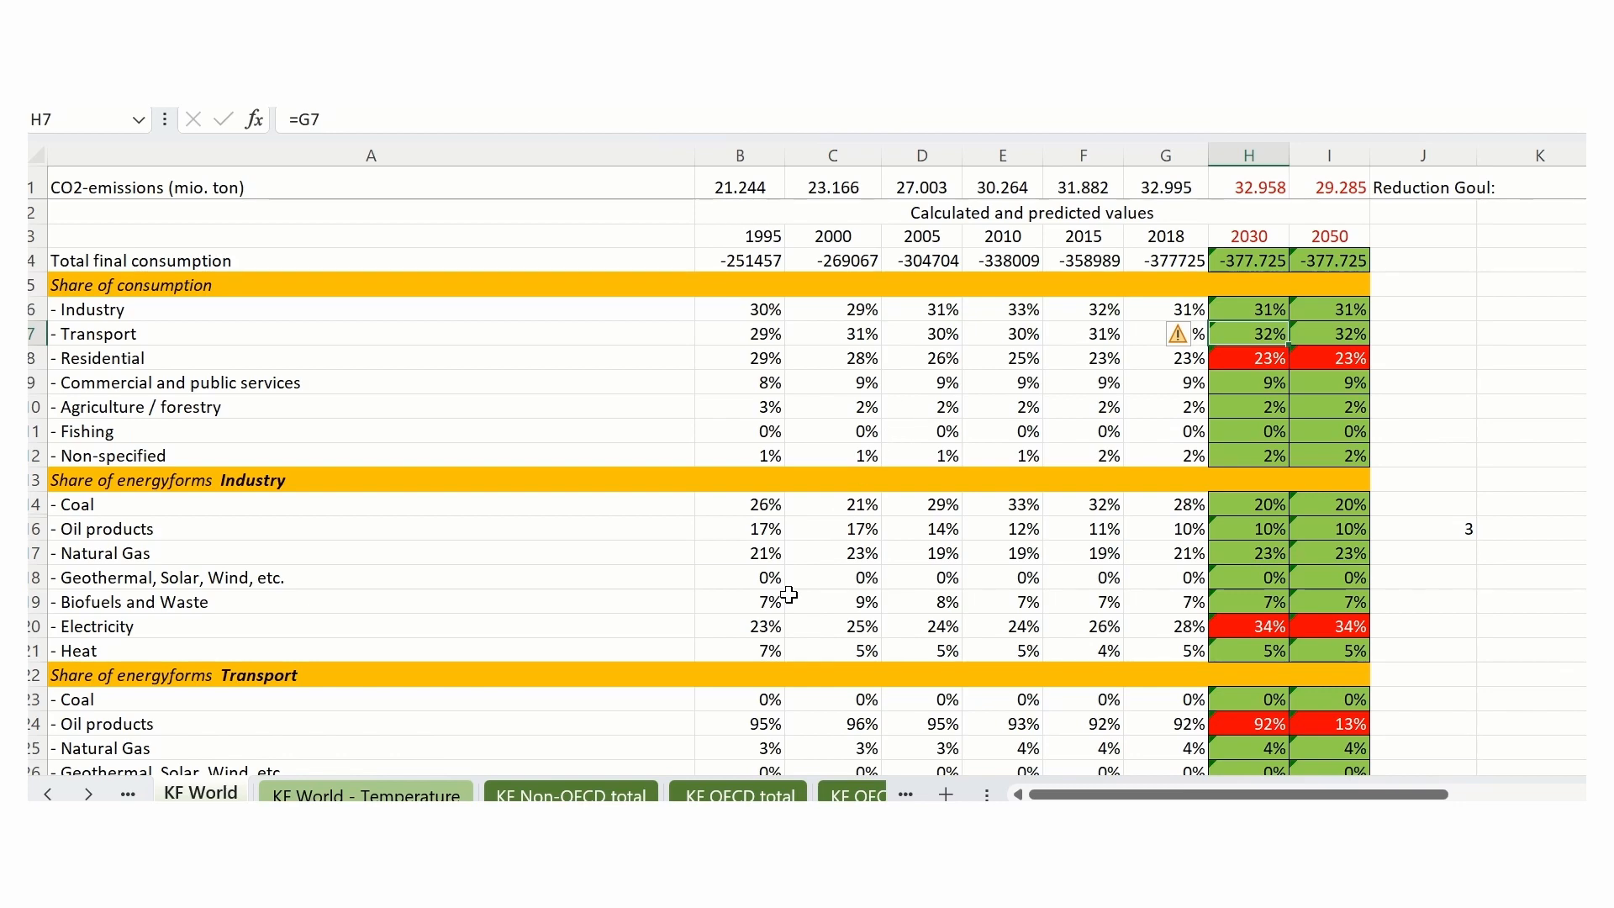
scroll(781, 582, down, 1)
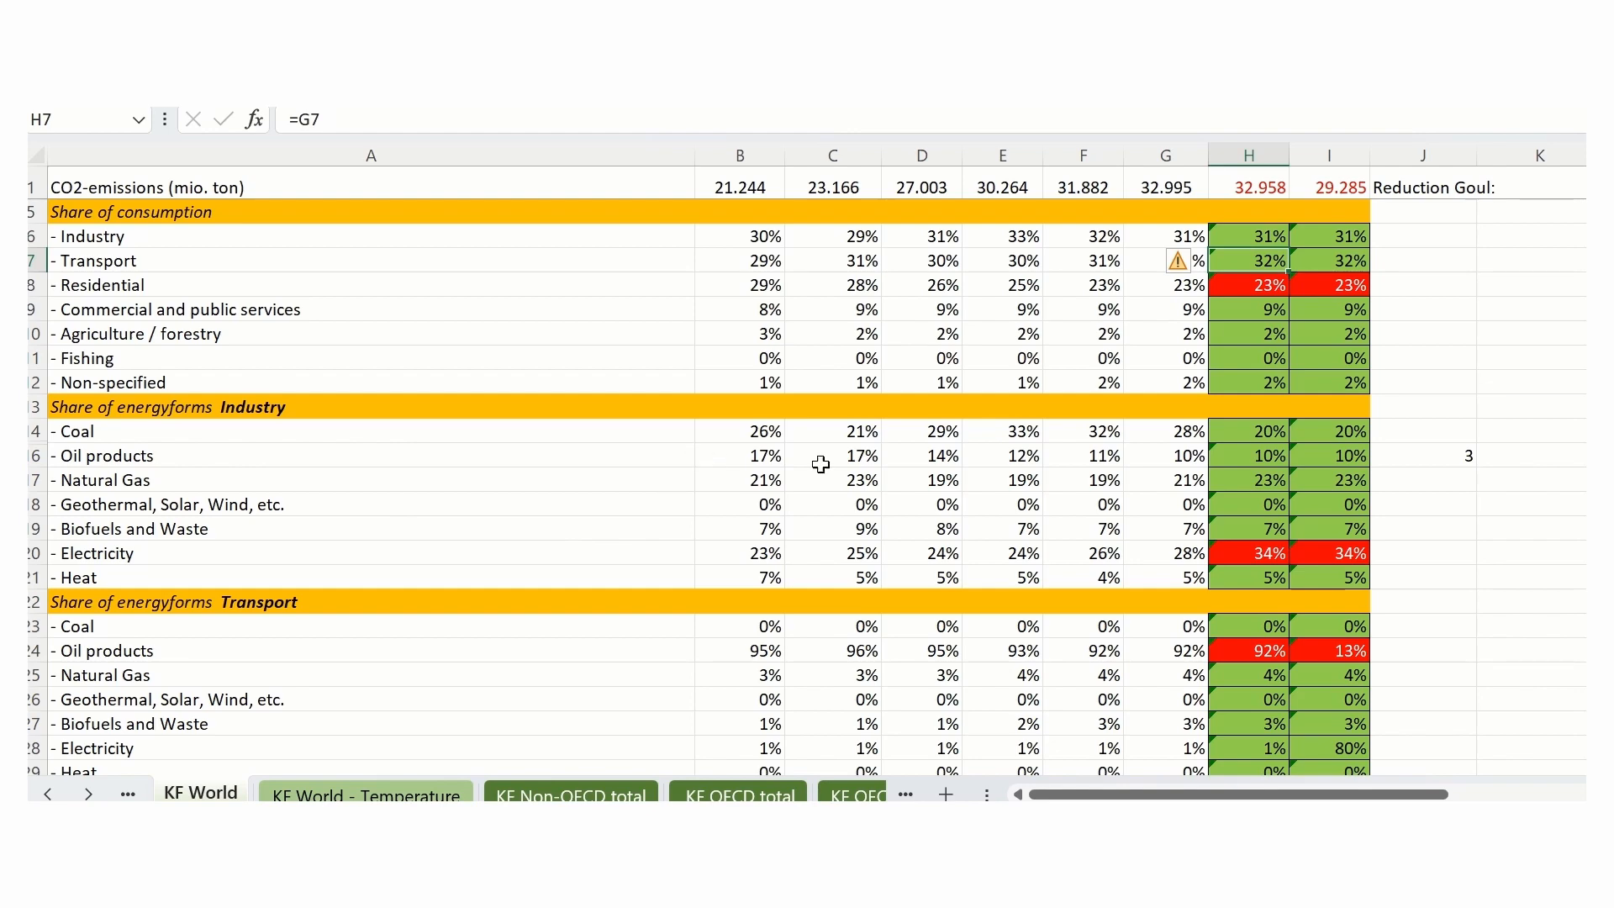
scroll(888, 571, up, 1)
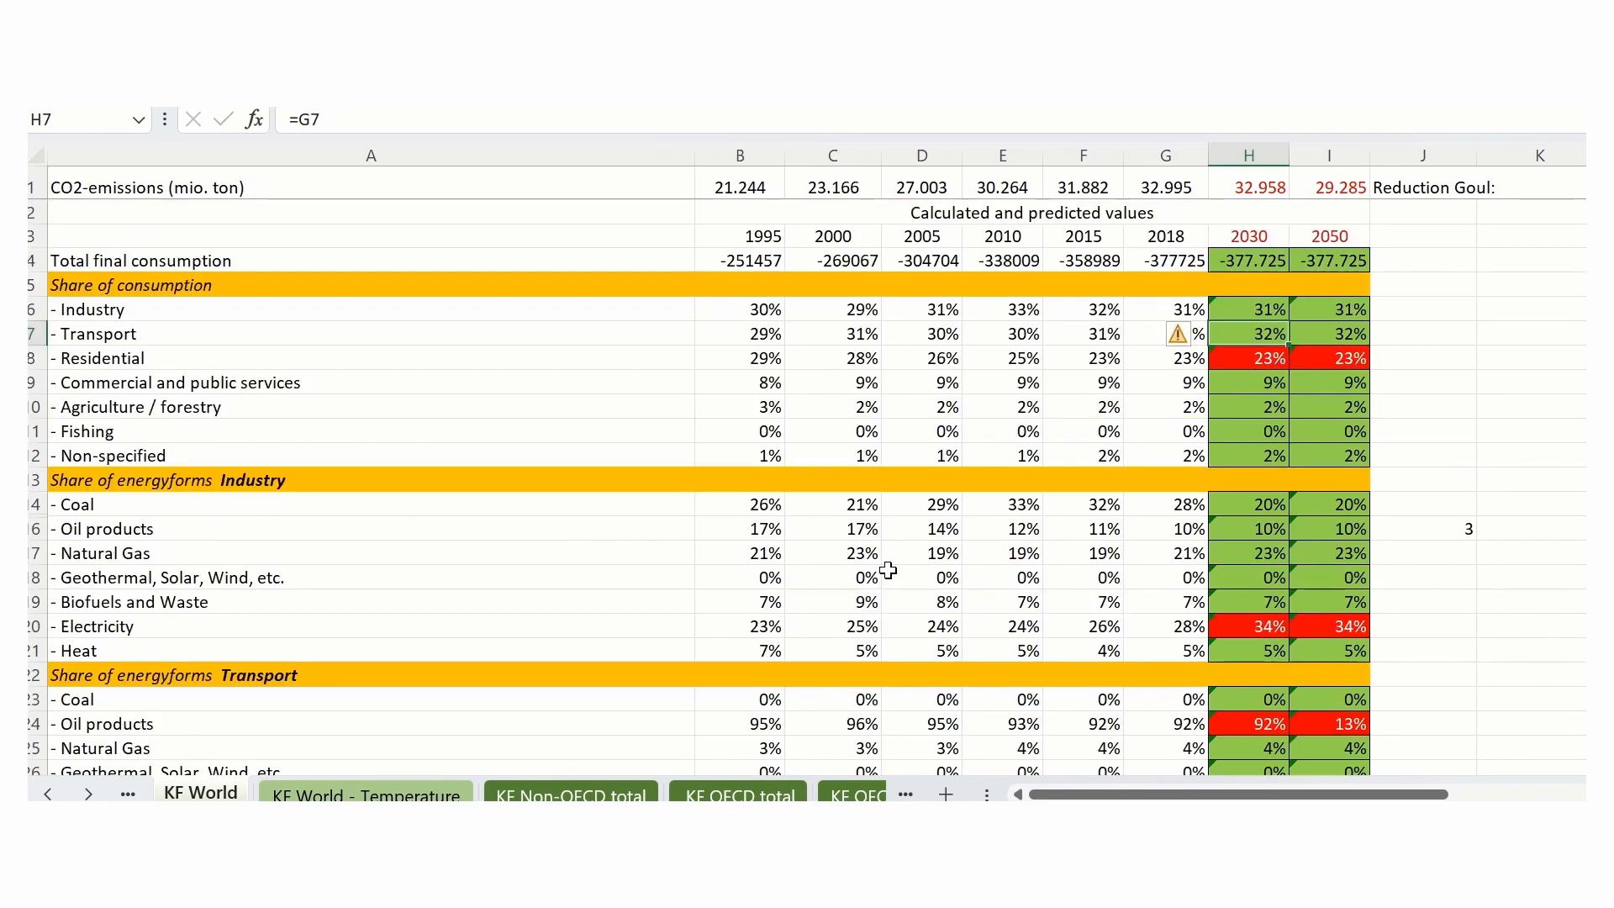